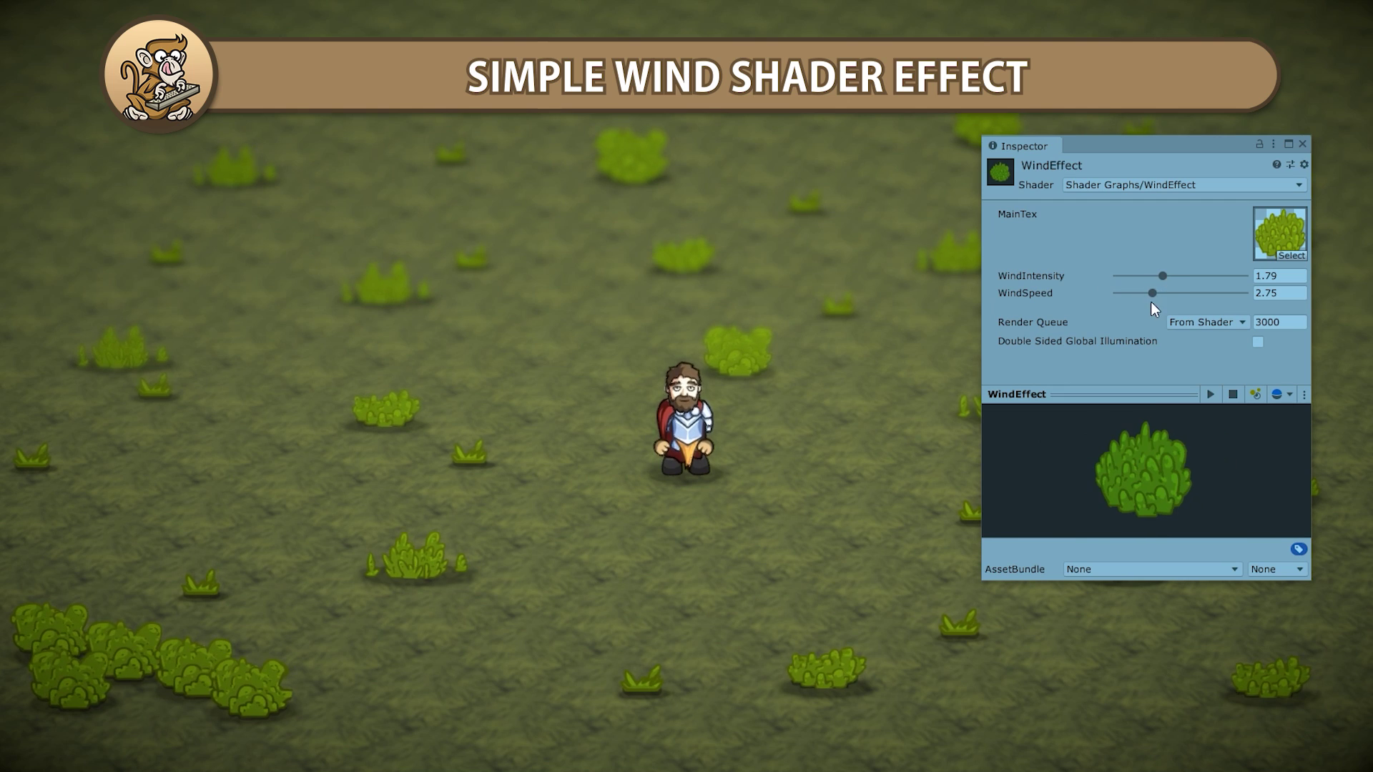
Drag the WindEffect material's WindIntensity slider from 1.79 up to 2.9.
mouse_move(1162, 276)
left_mouse_down()
mouse_move(1211, 274)
mouse_move(1187, 276)
left_mouse_up()
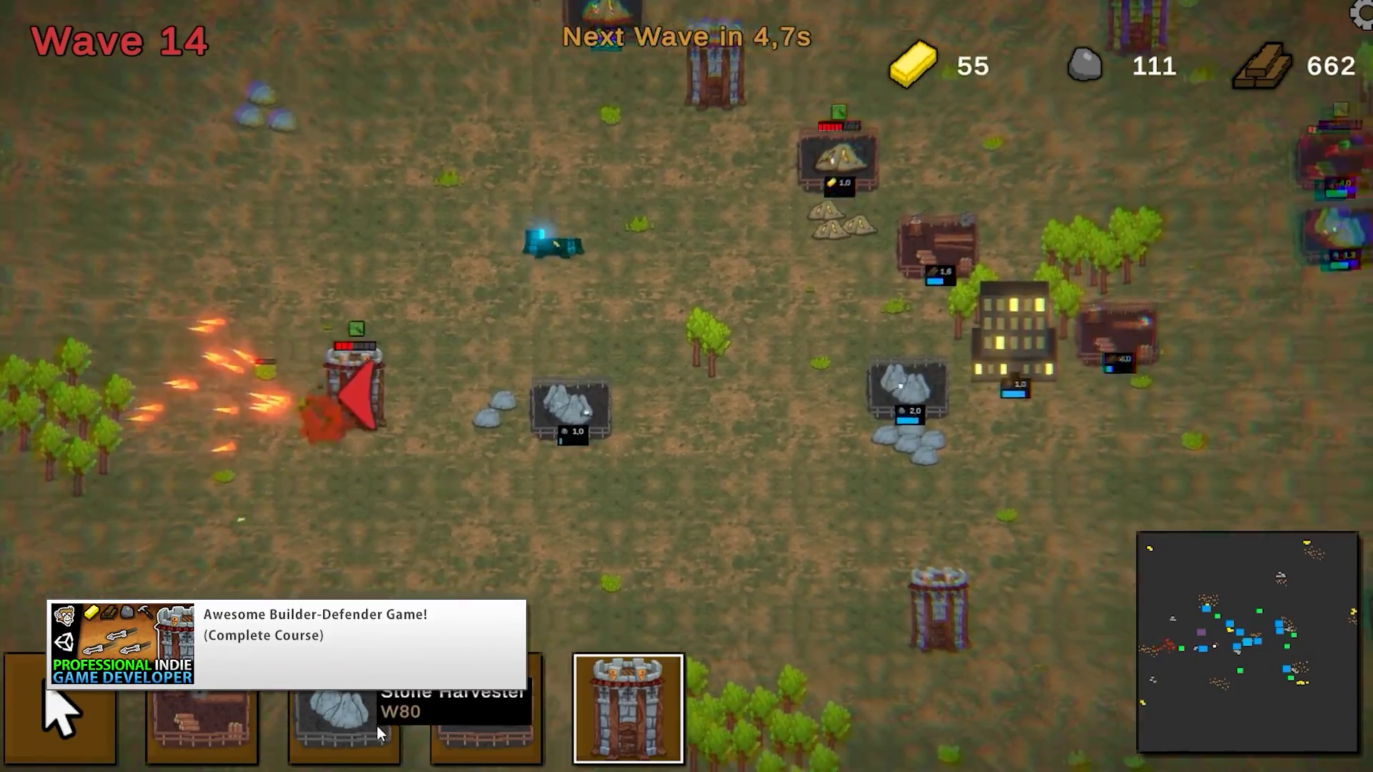
Pan the builder-defender game camera up and left with W and A.
key("w")
key("a")
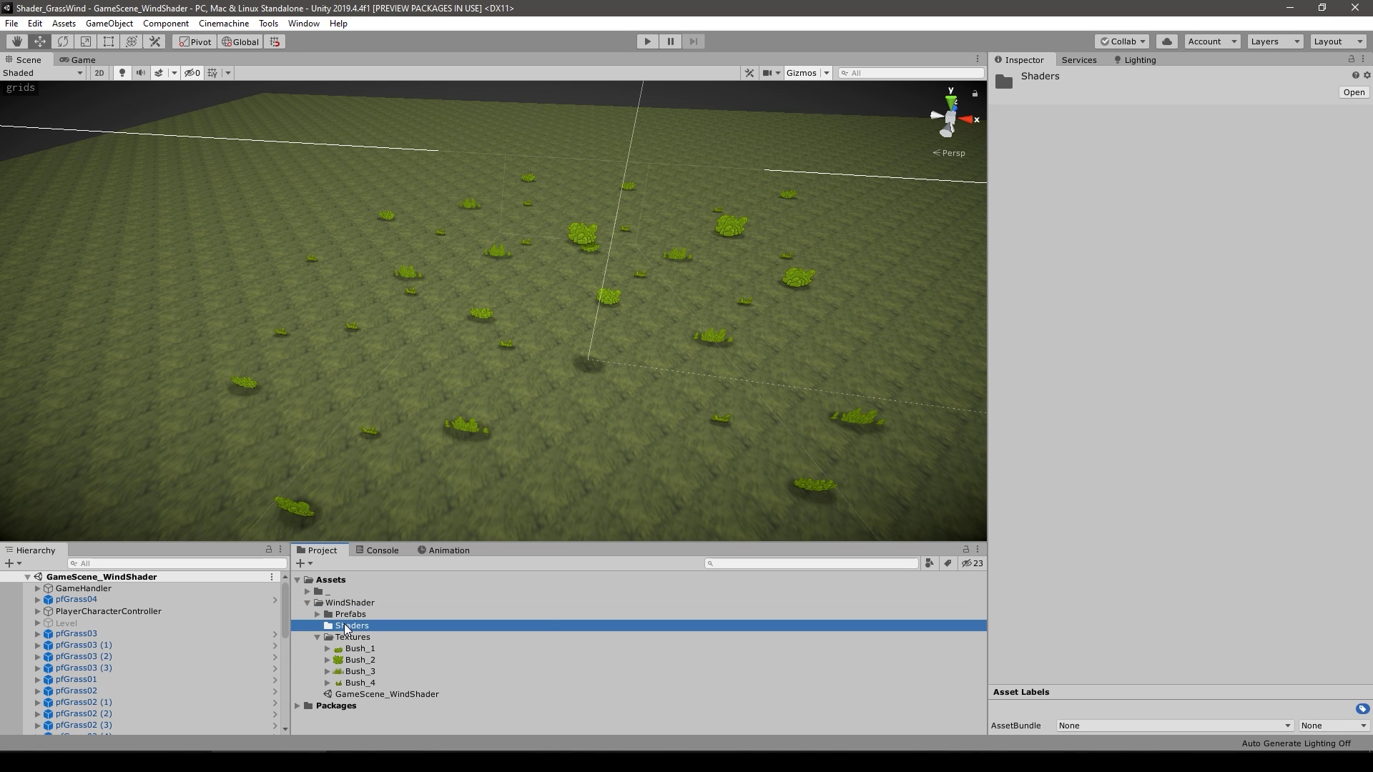
Add a 2D Renderer Sprite Lit Graph named WindEffect to the Shaders folder.
right_click(346, 625)
mouse_move(425, 256)
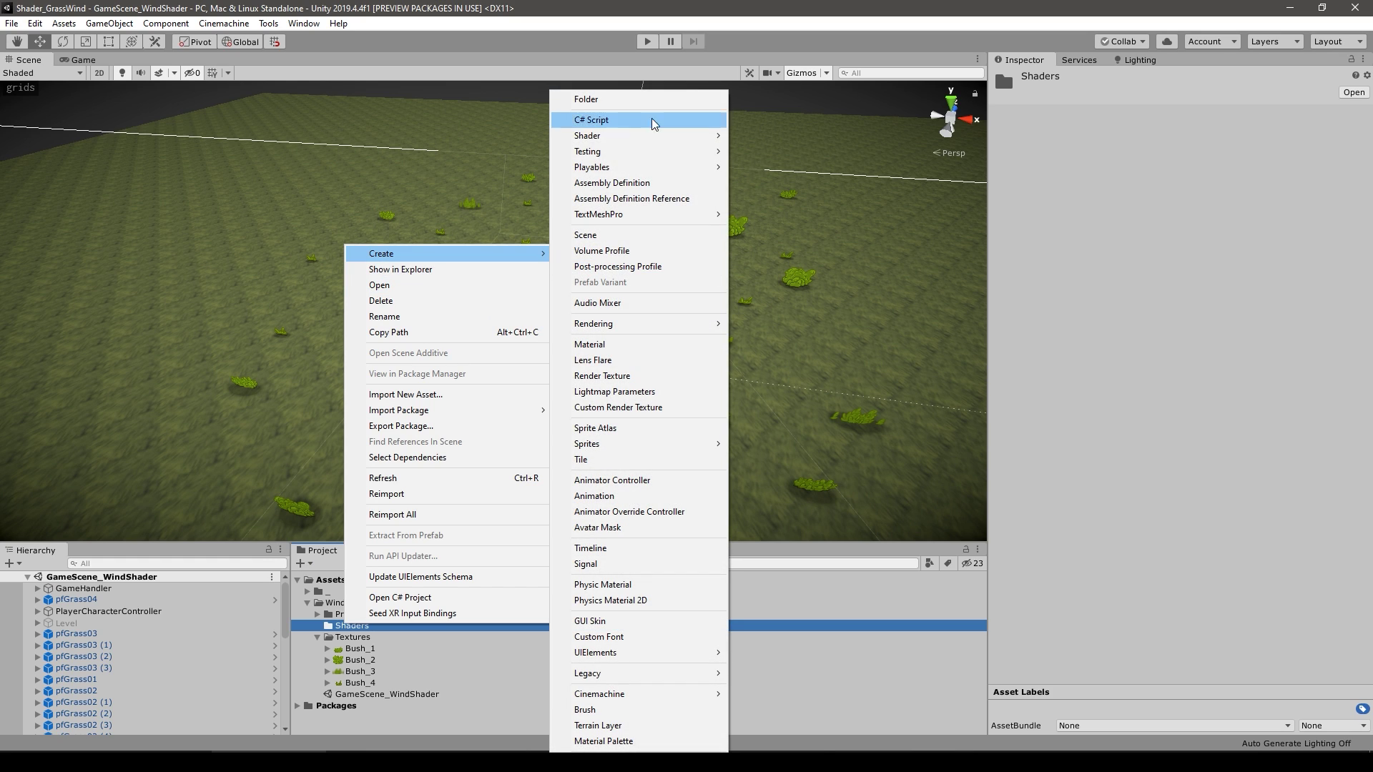
mouse_move(611, 138)
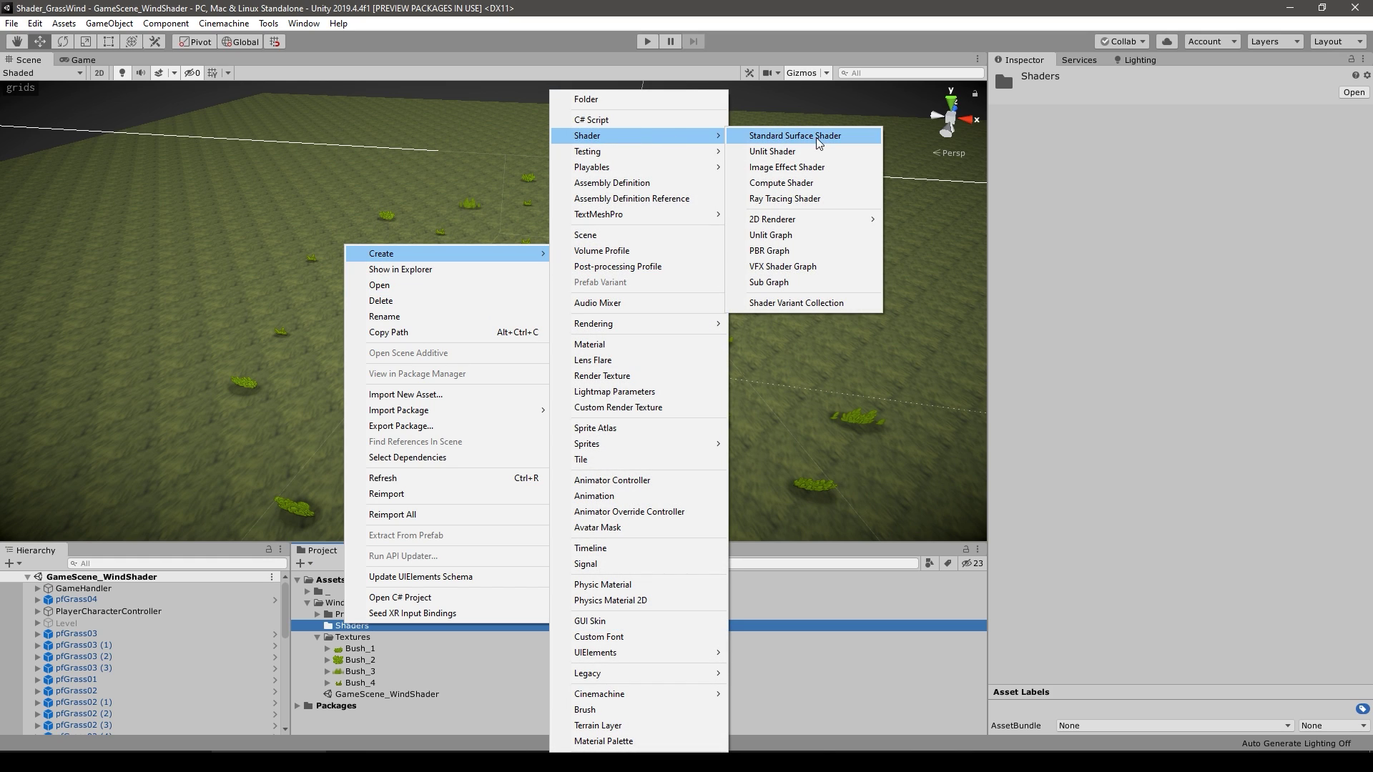
mouse_move(758, 227)
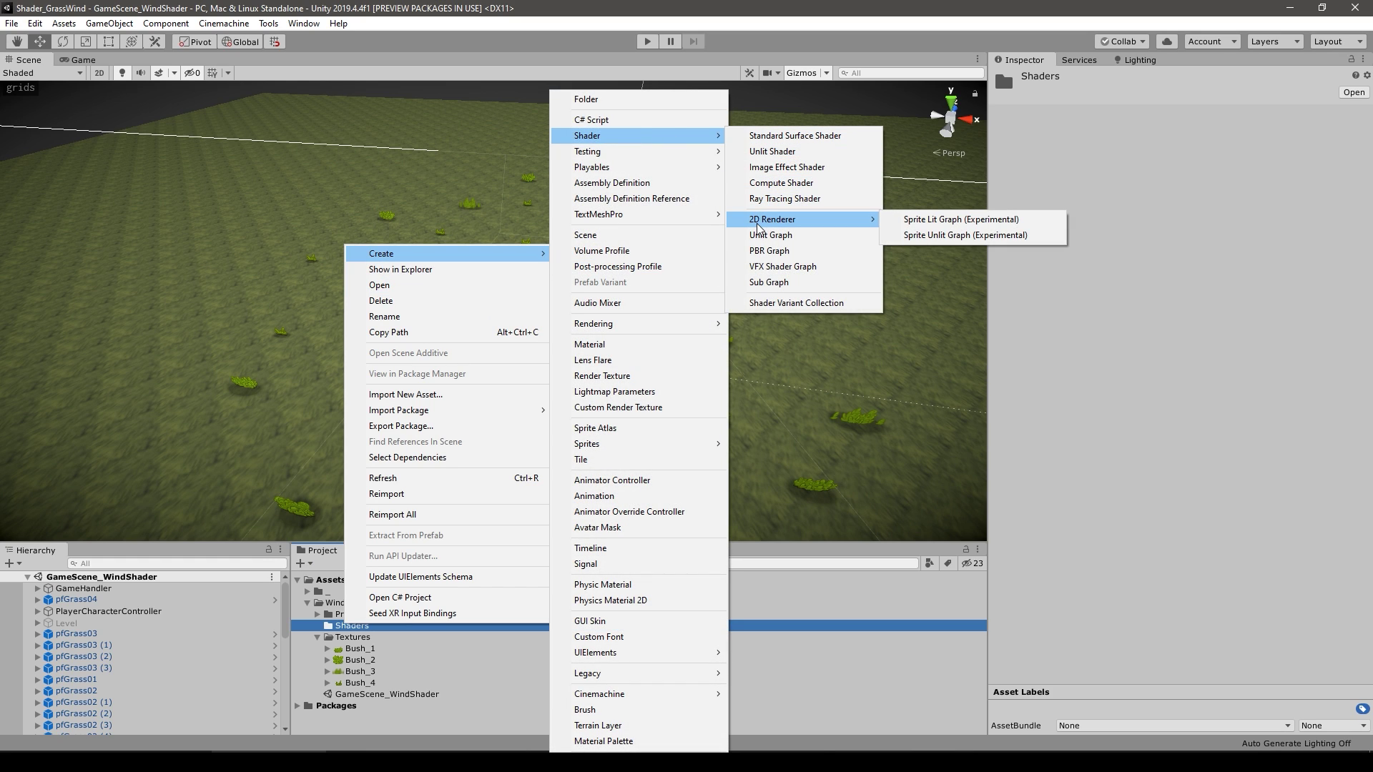
left_click(915, 221)
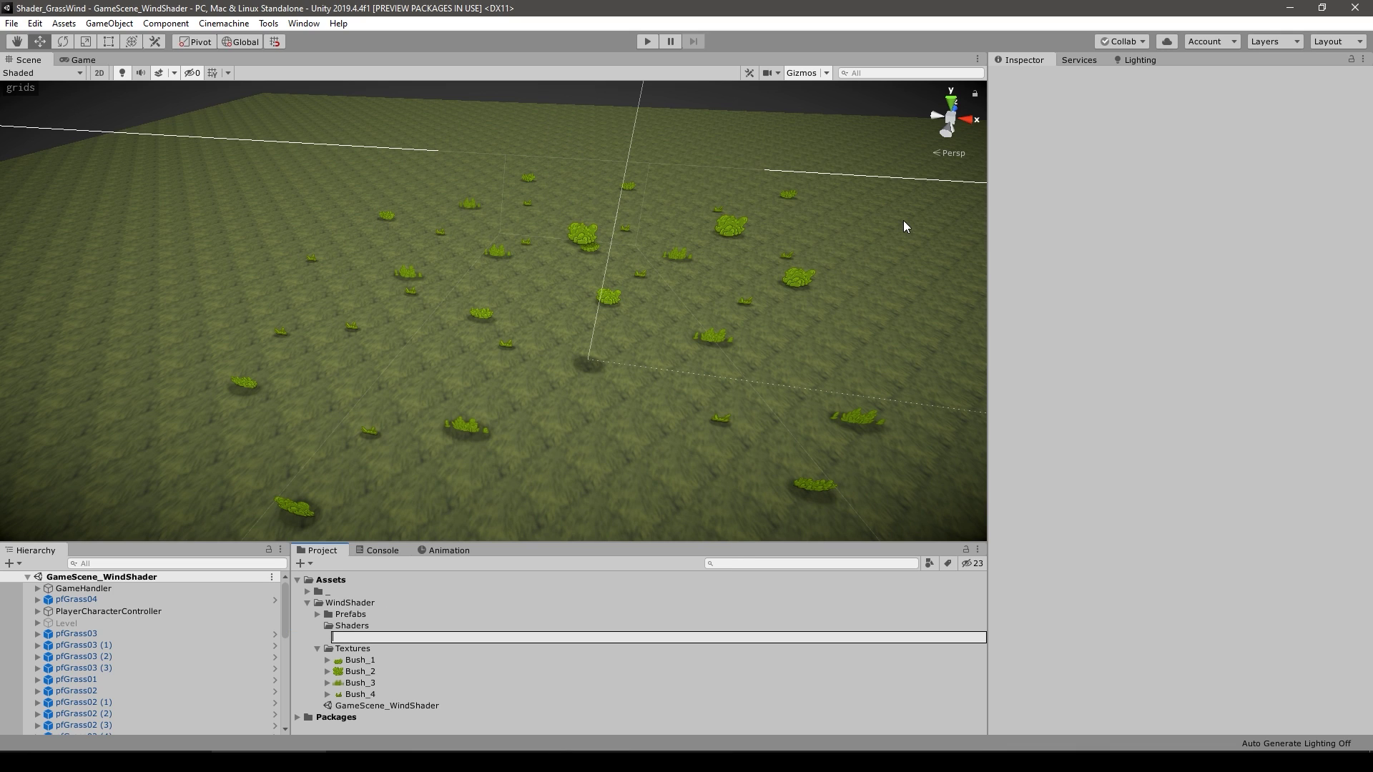
type("WindEffect")
key("Return")
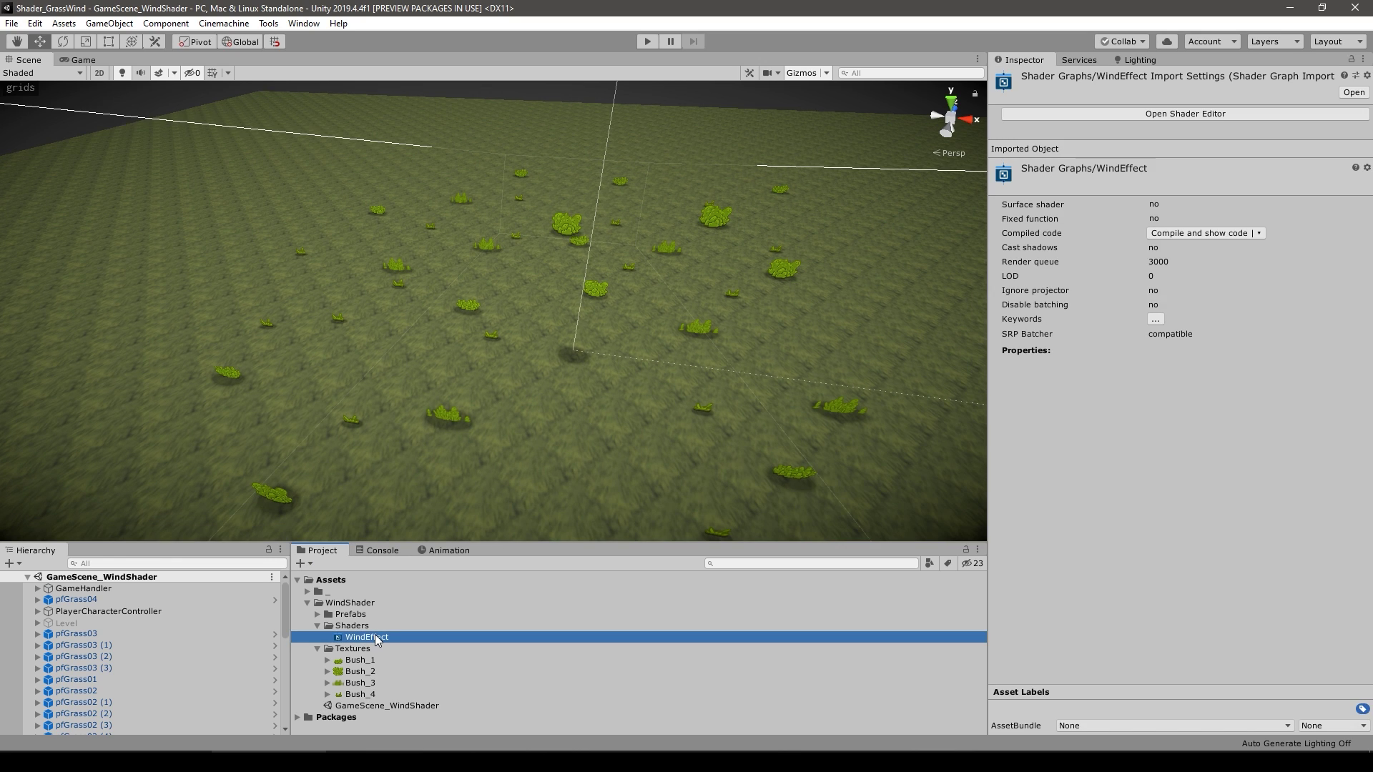
Create a material from the WindEffect shader graph and name it WindEffect.
right_click(357, 627)
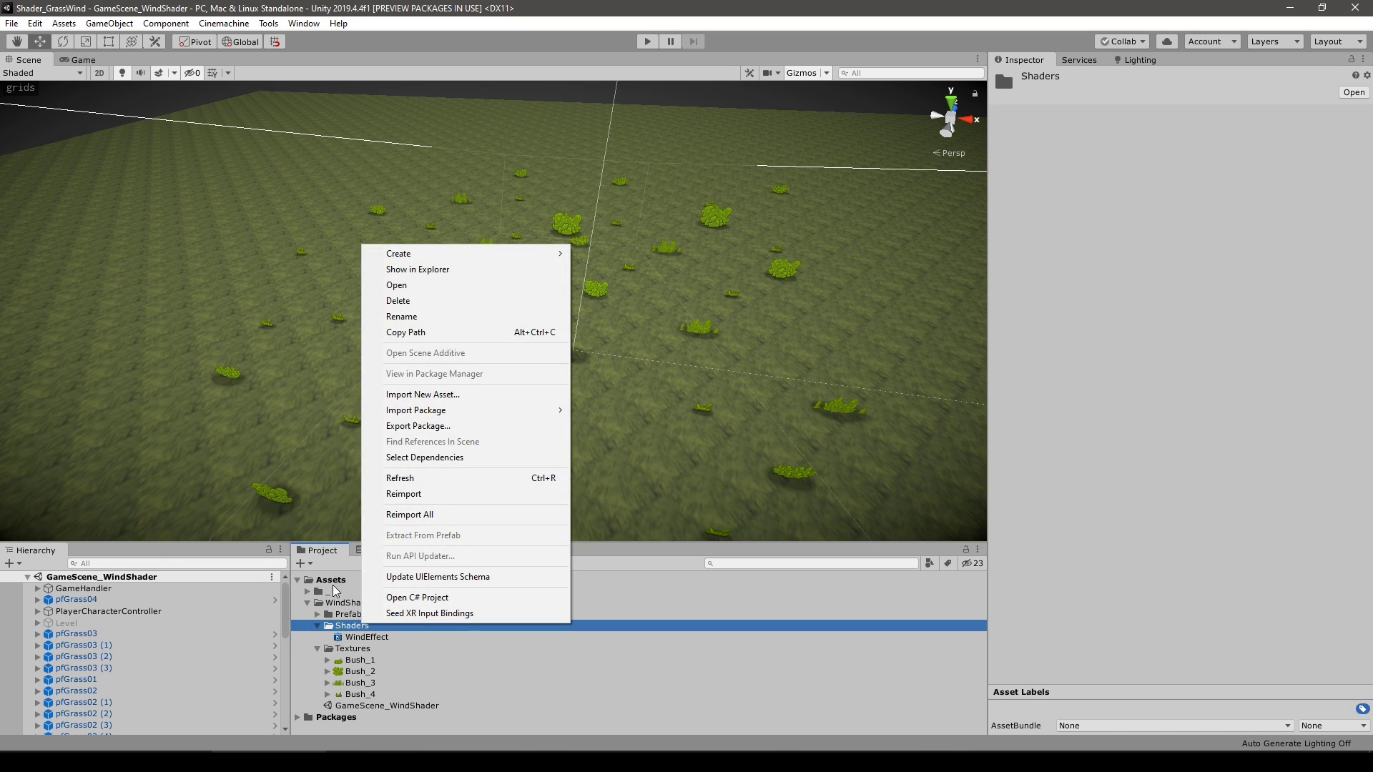
left_click(353, 645)
left_click(347, 637)
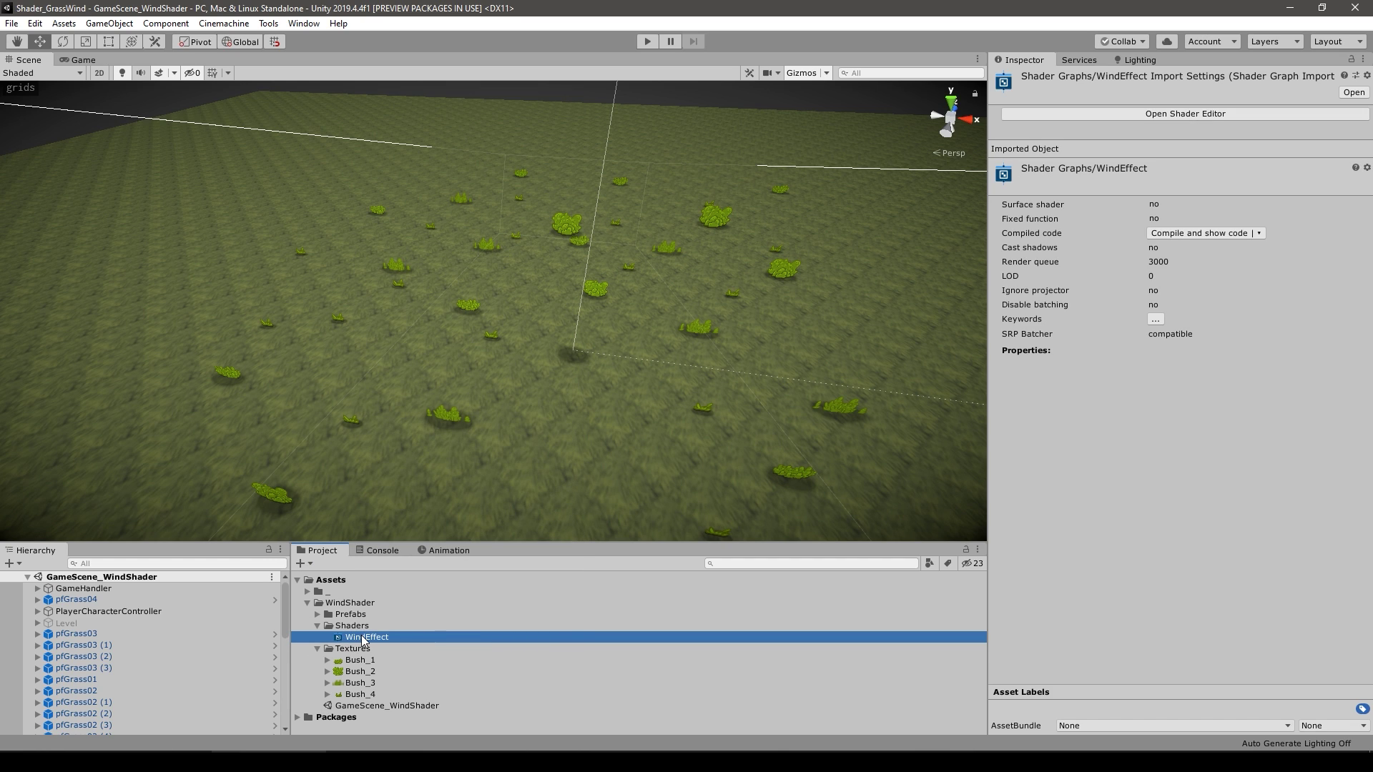
right_click(363, 638)
mouse_move(466, 265)
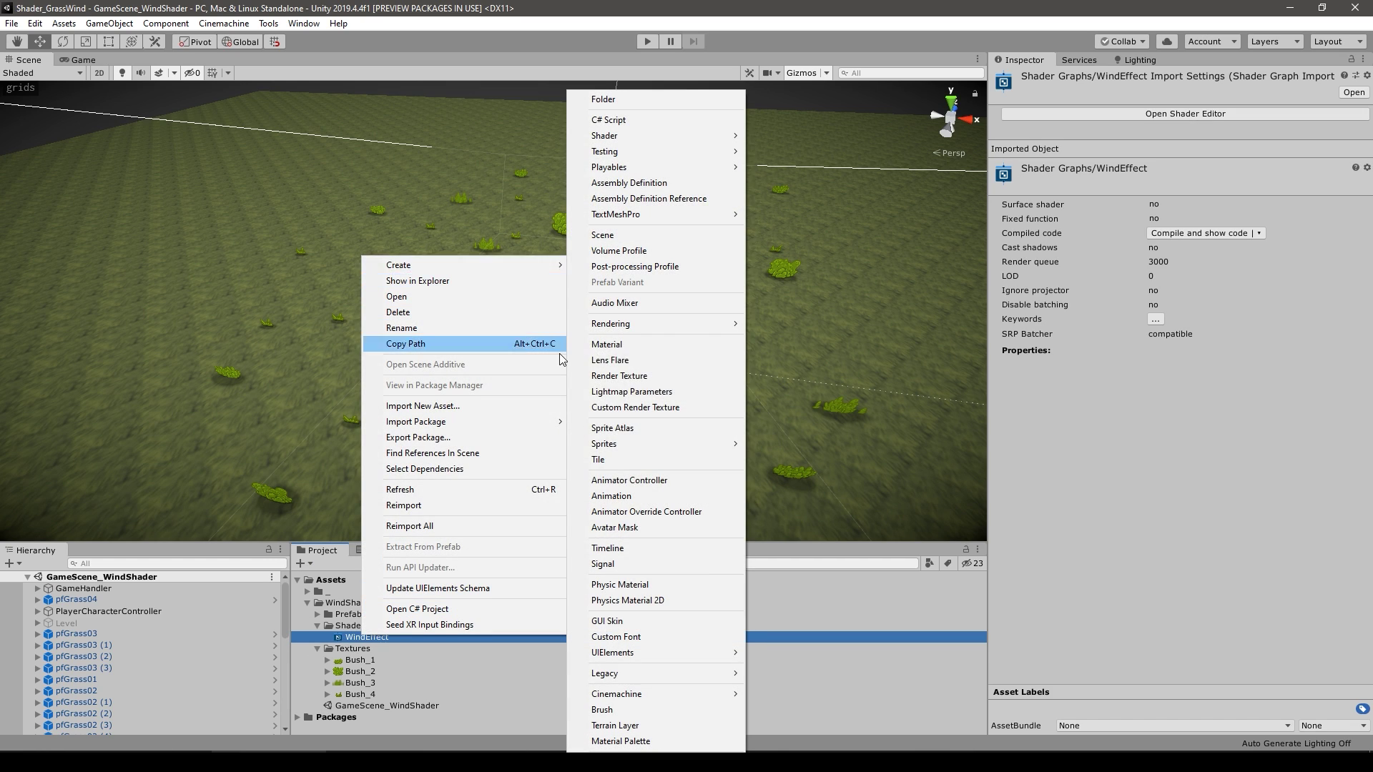
left_click(616, 344)
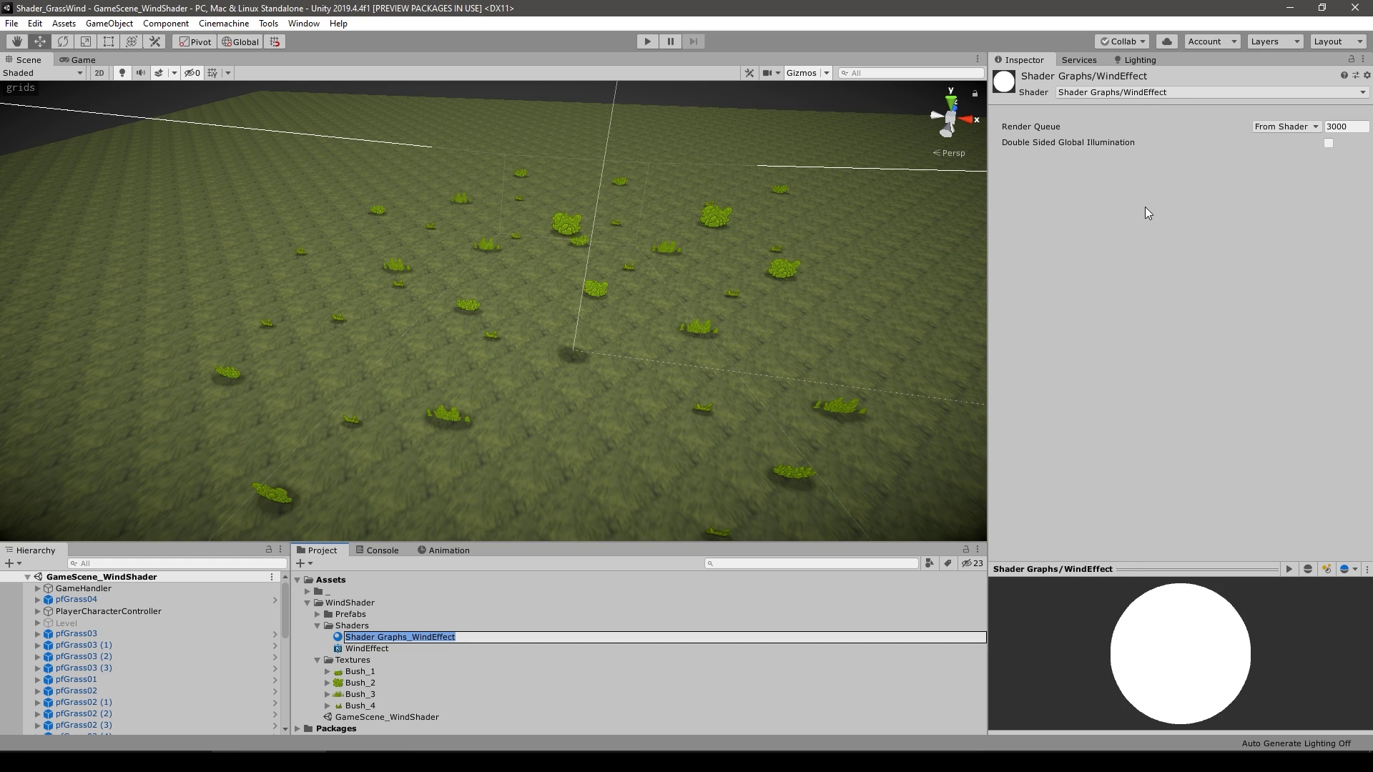
type("WindEffect")
key("Return")
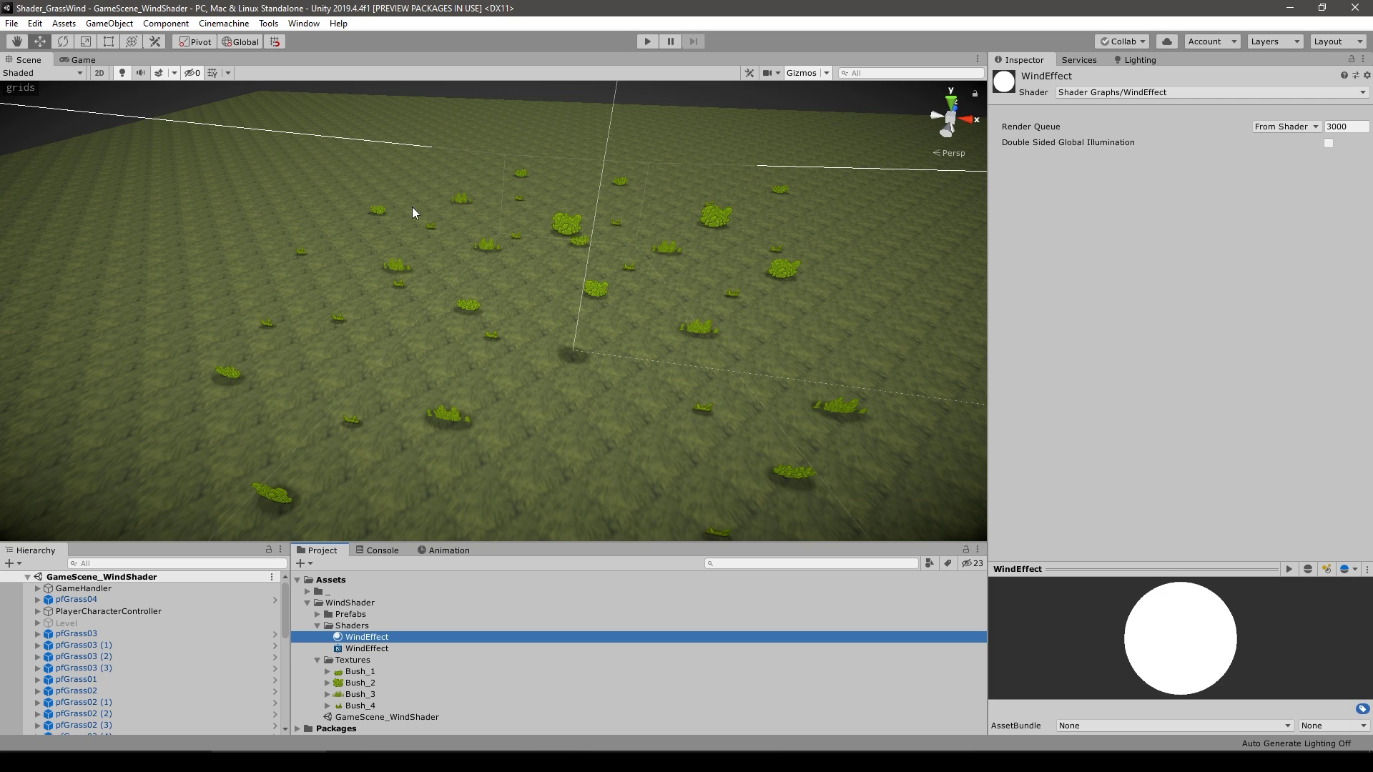
Assign the WindEffect material to the pfGrass prefabs' Sprite Renderer Material field.
scroll(214, 630, "down", 5)
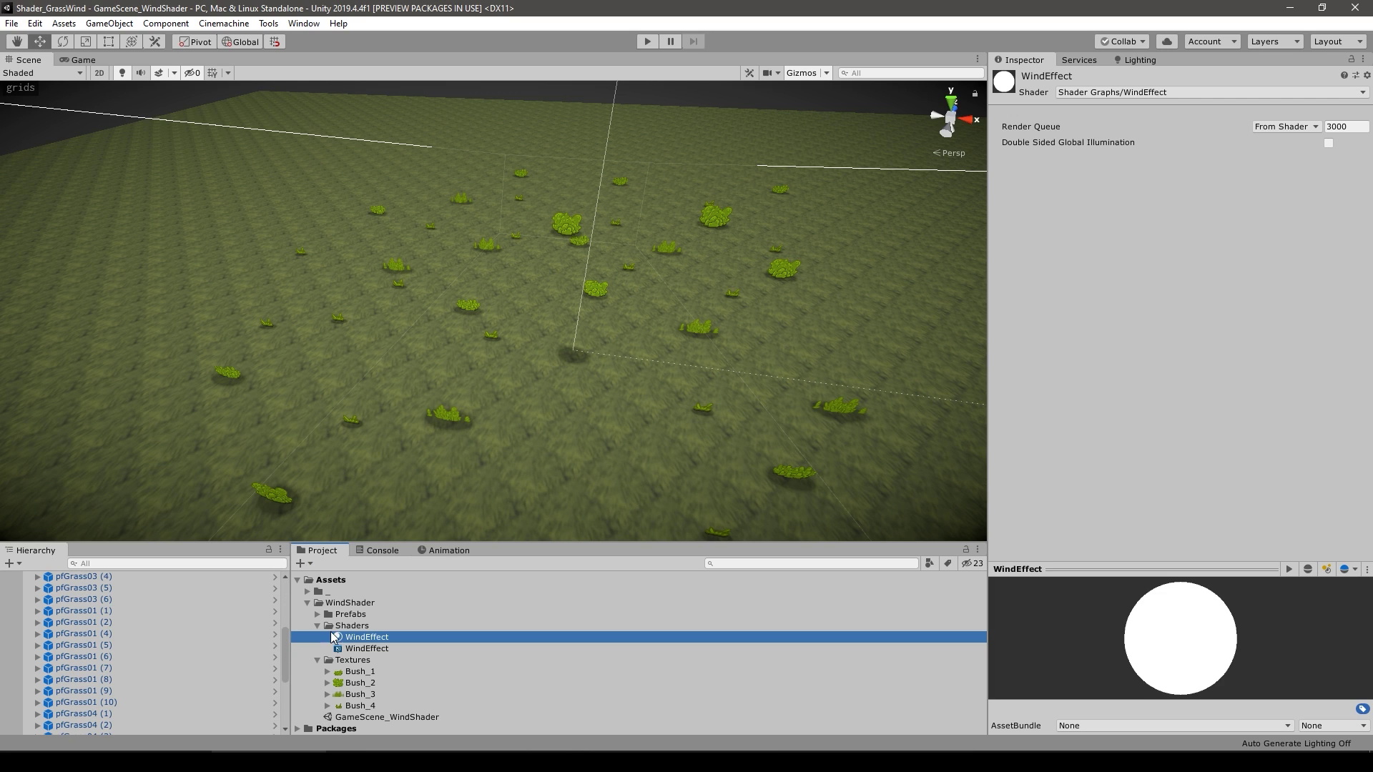
left_click(318, 614)
left_click(340, 584)
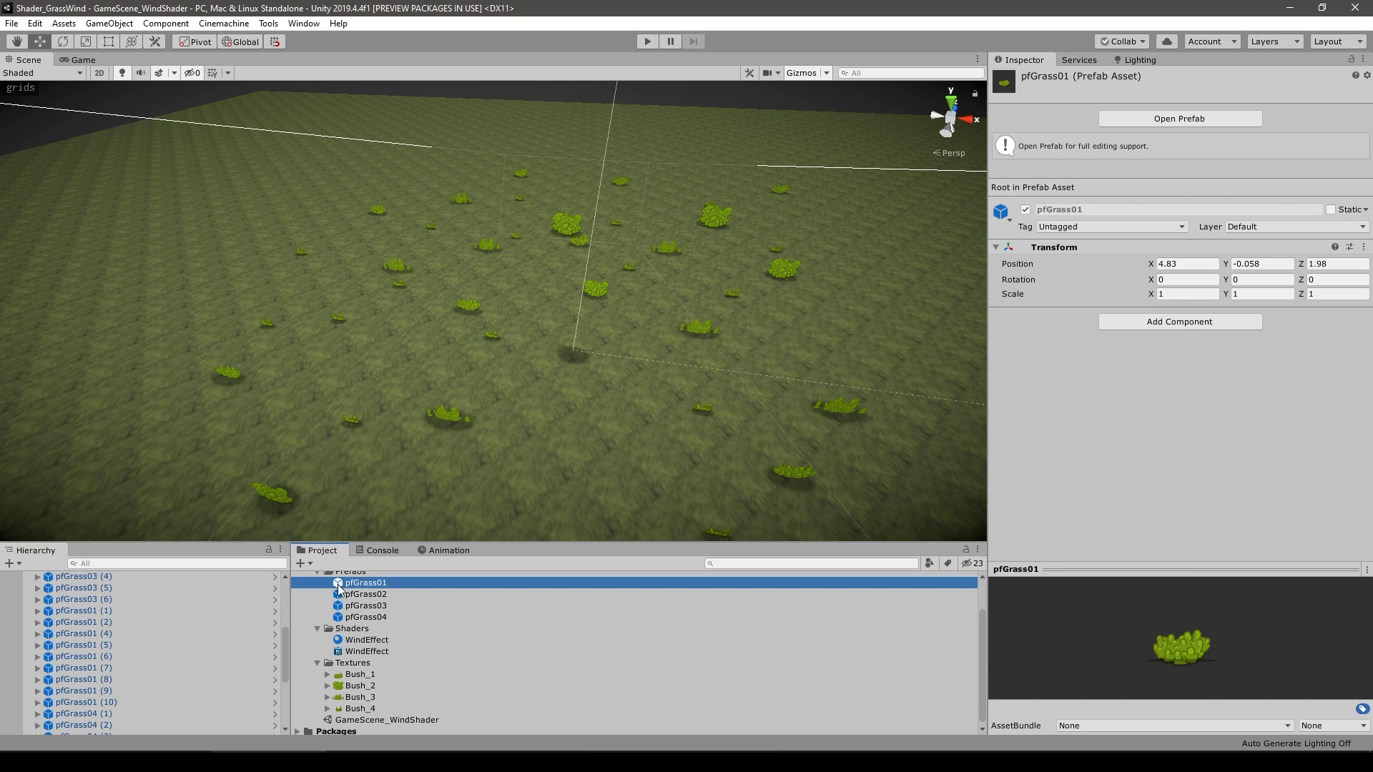
double_click(338, 588)
left_click(72, 607)
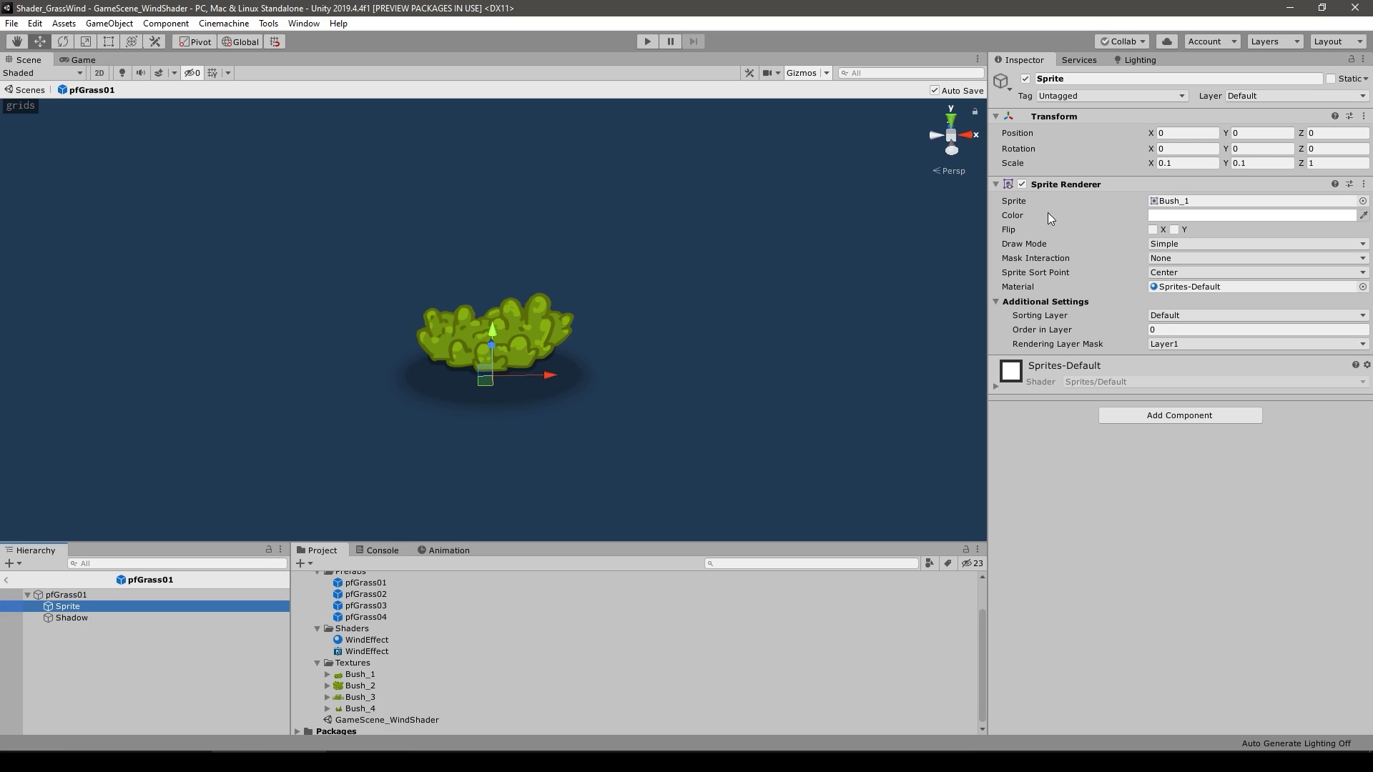
left_click_drag(410, 639, 1187, 288)
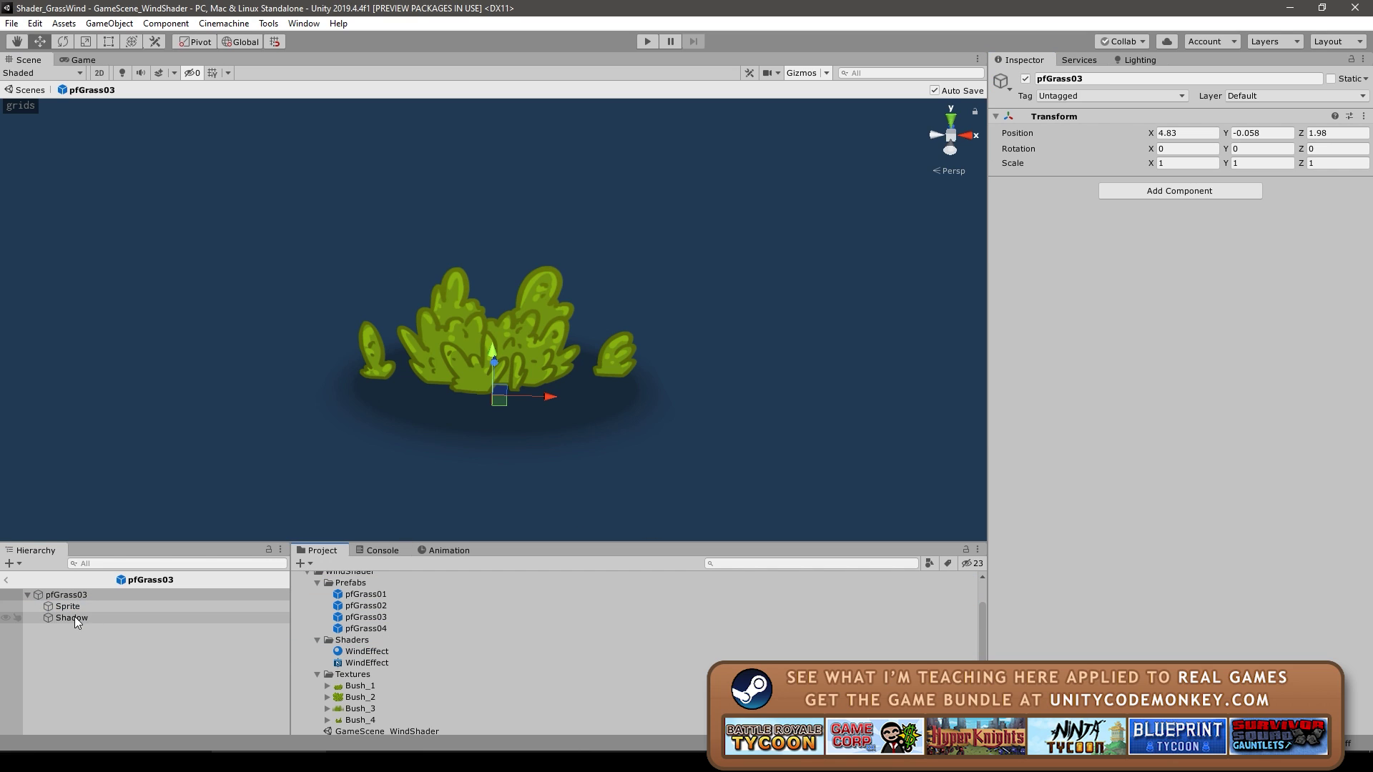
double_click(80, 593)
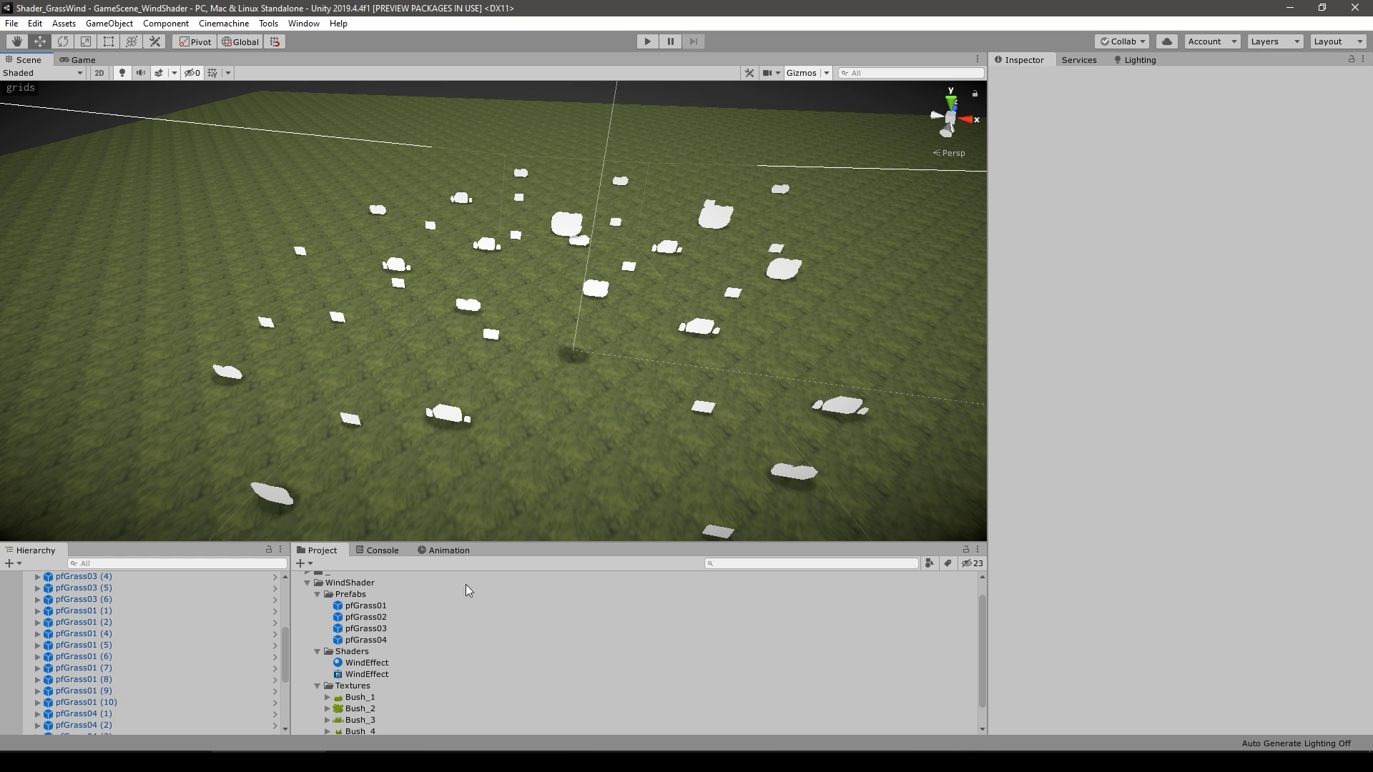
In the maximized WindEffect graph, add a Texture2D property MainTex with a bush sprite as default.
double_click(342, 675)
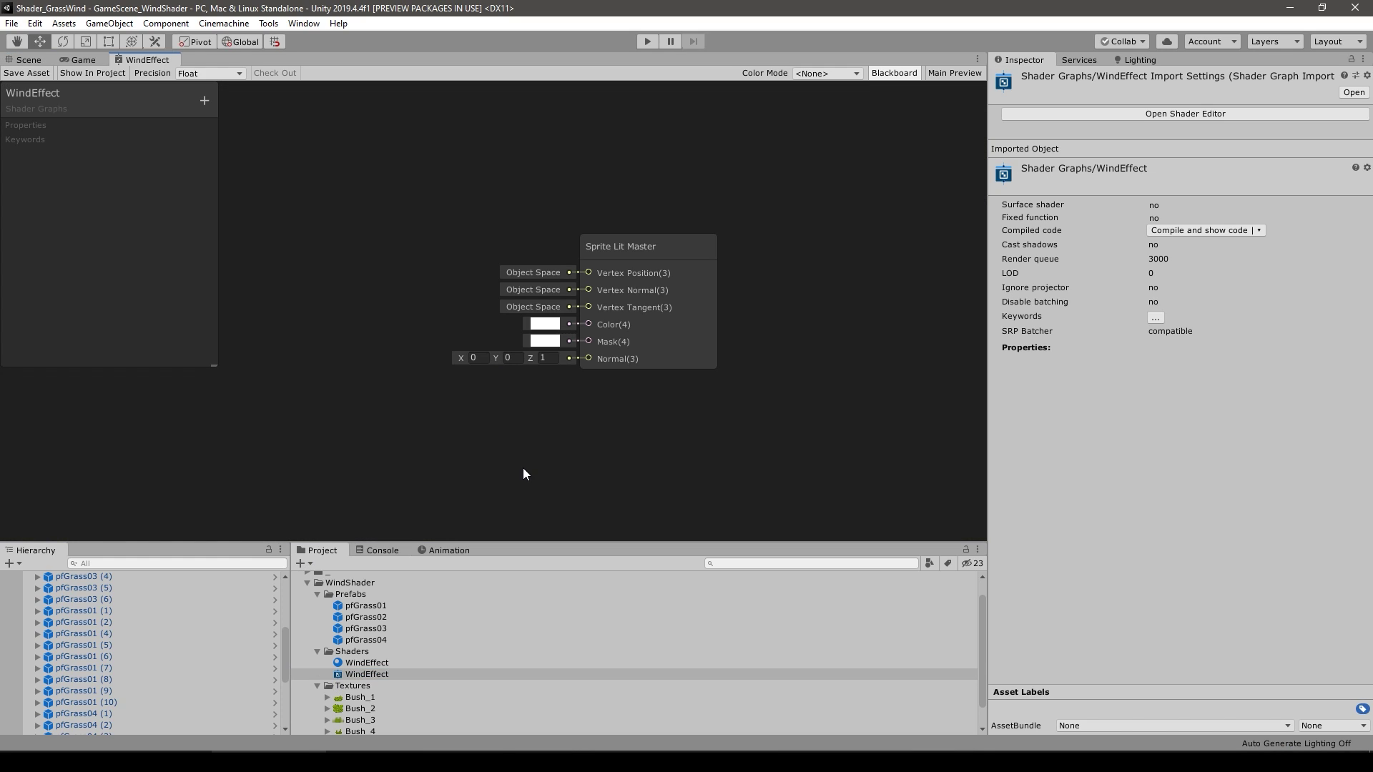
key("shift+space")
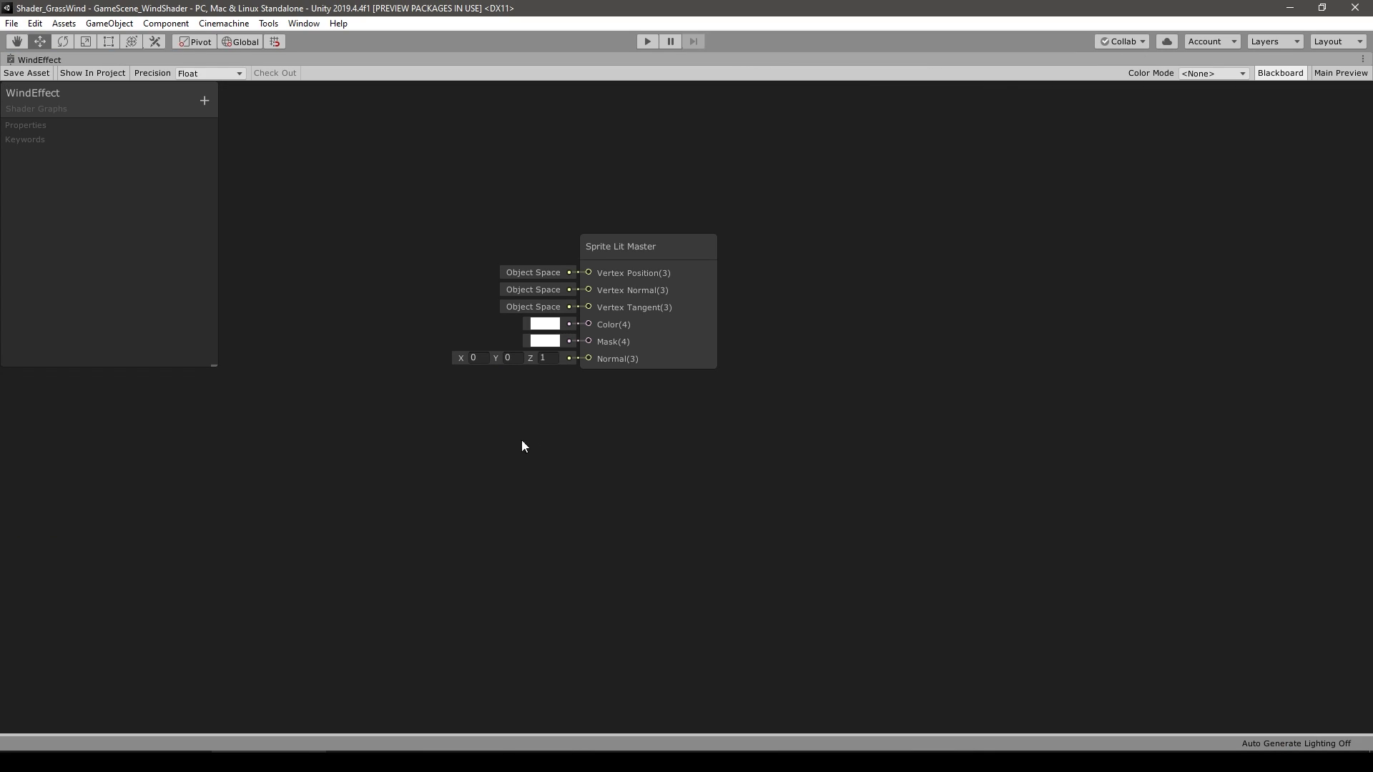
middle_click_drag(530, 443, 851, 537)
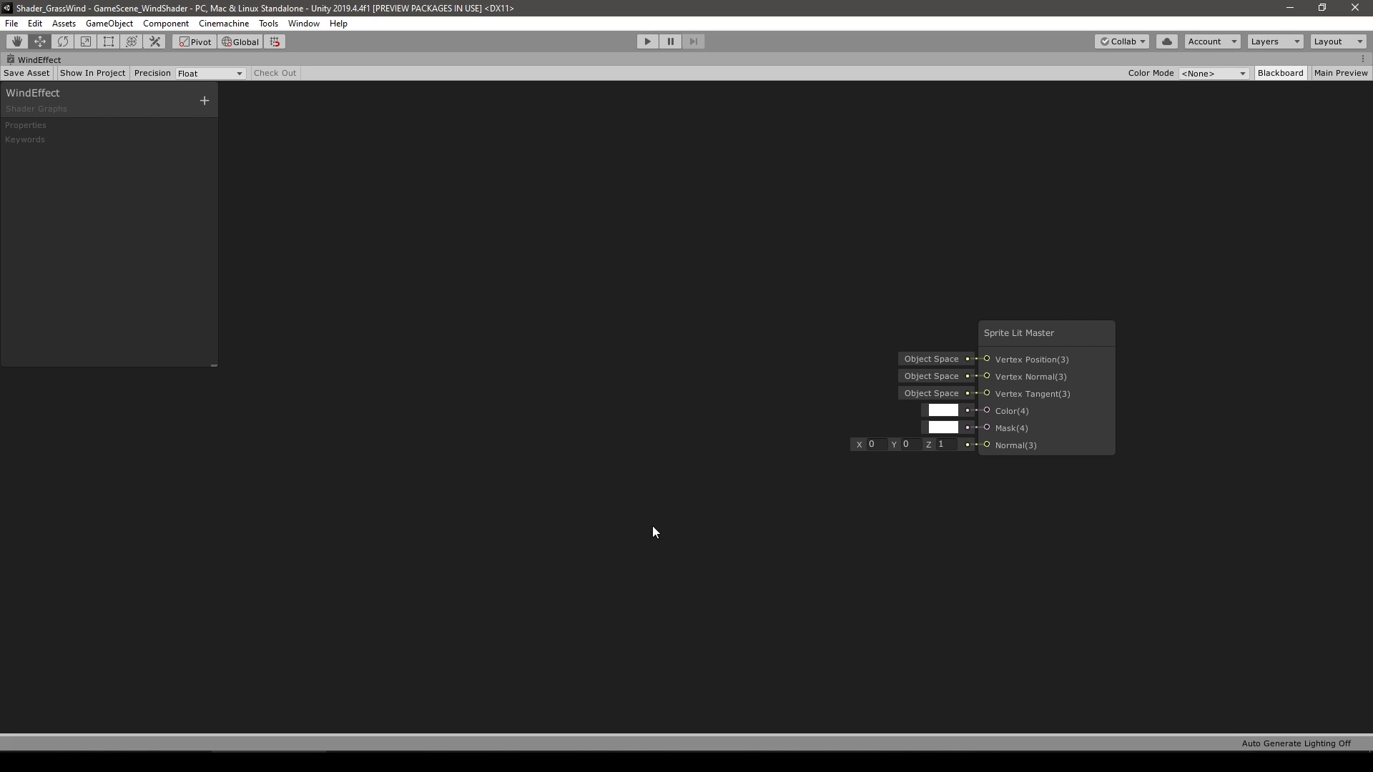
left_click(204, 101)
left_click(247, 181)
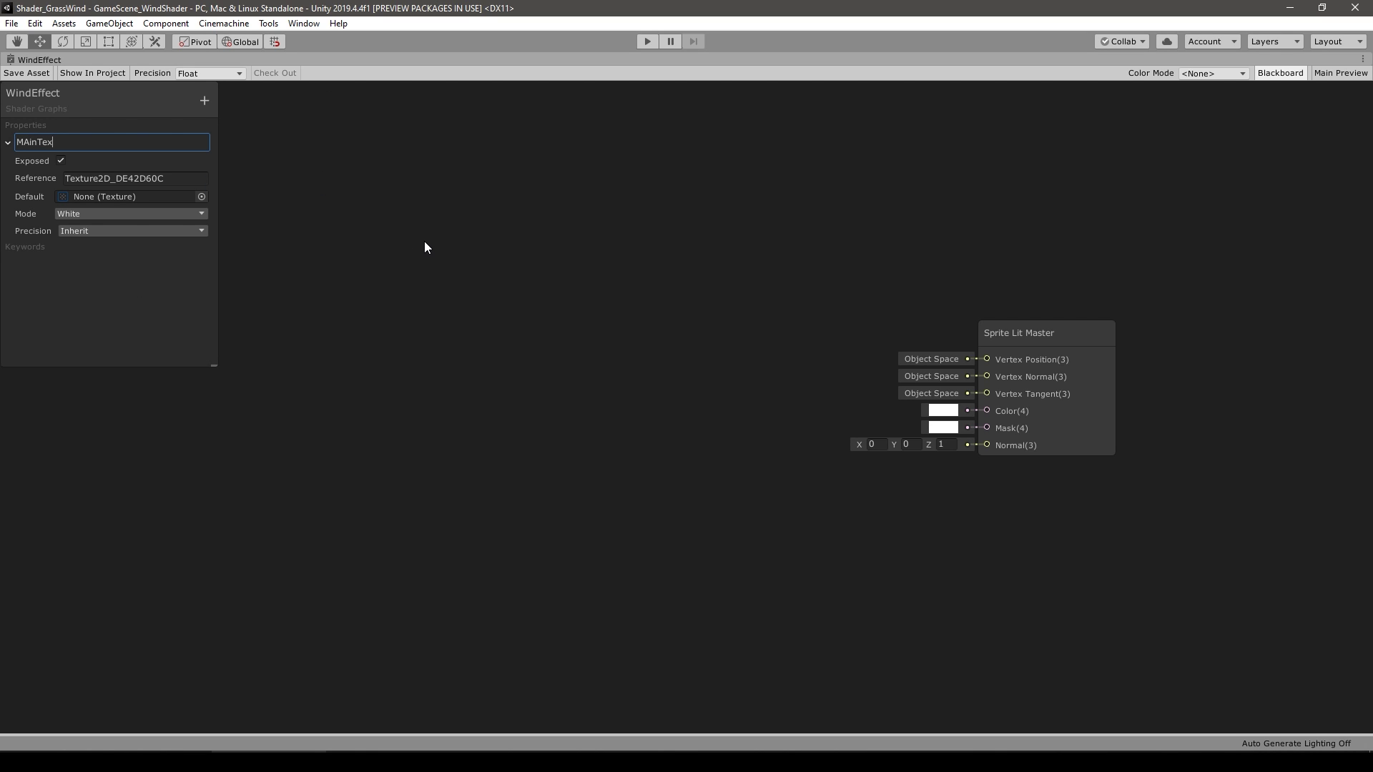
type("MainTex")
key("Return")
left_click(136, 179)
key("BackSpace")
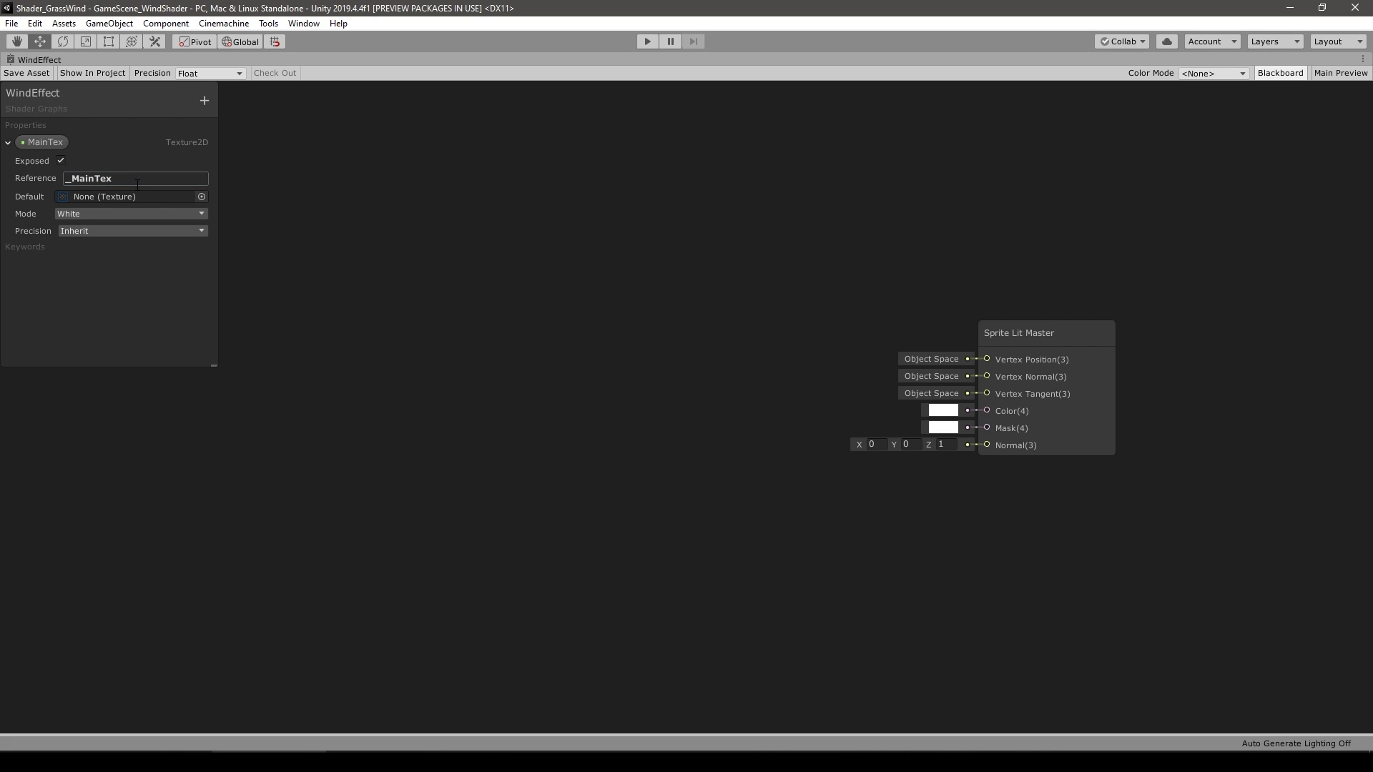
left_click(201, 196)
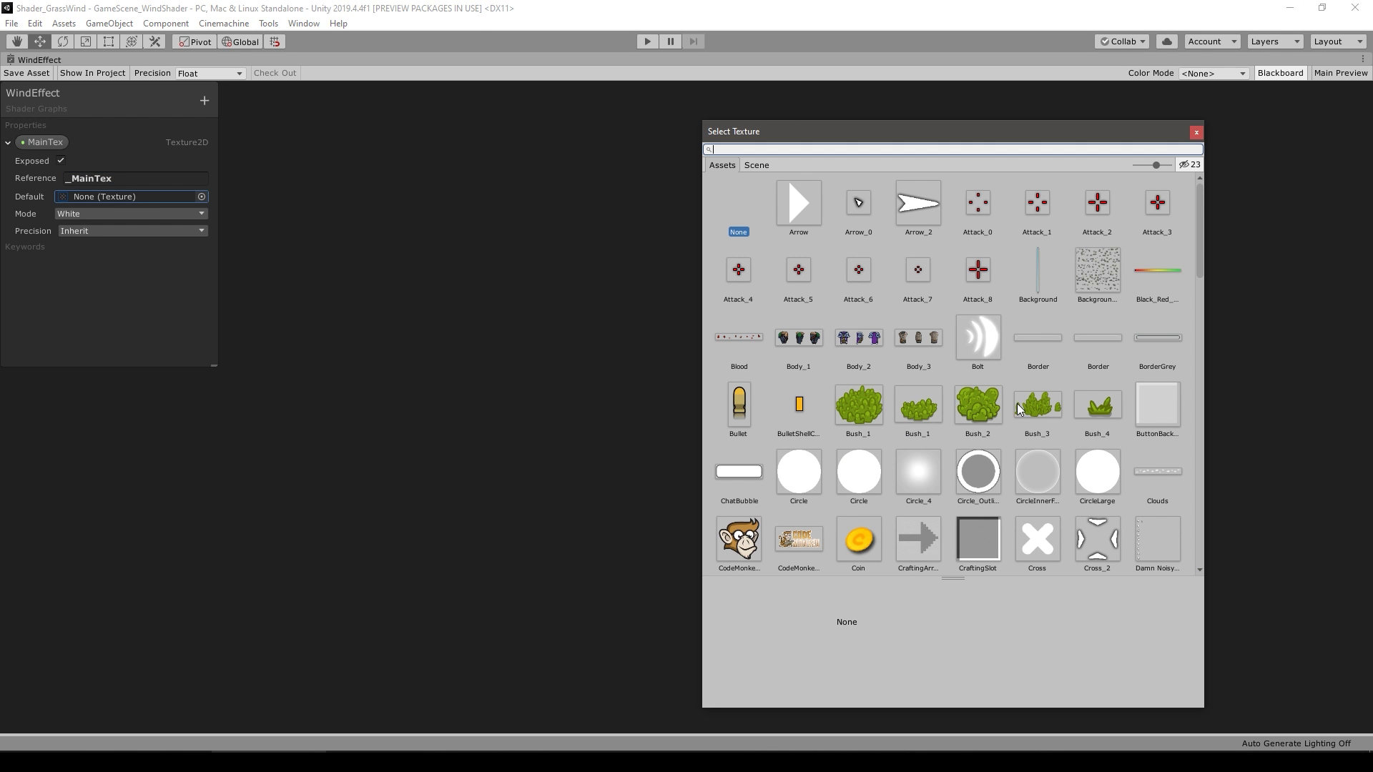
double_click(1038, 406)
Sample MainTex with a Sample Texture 2D node and wire RGBA into the master's Color.
left_click_drag(327, 266, 543, 301)
type("sam")
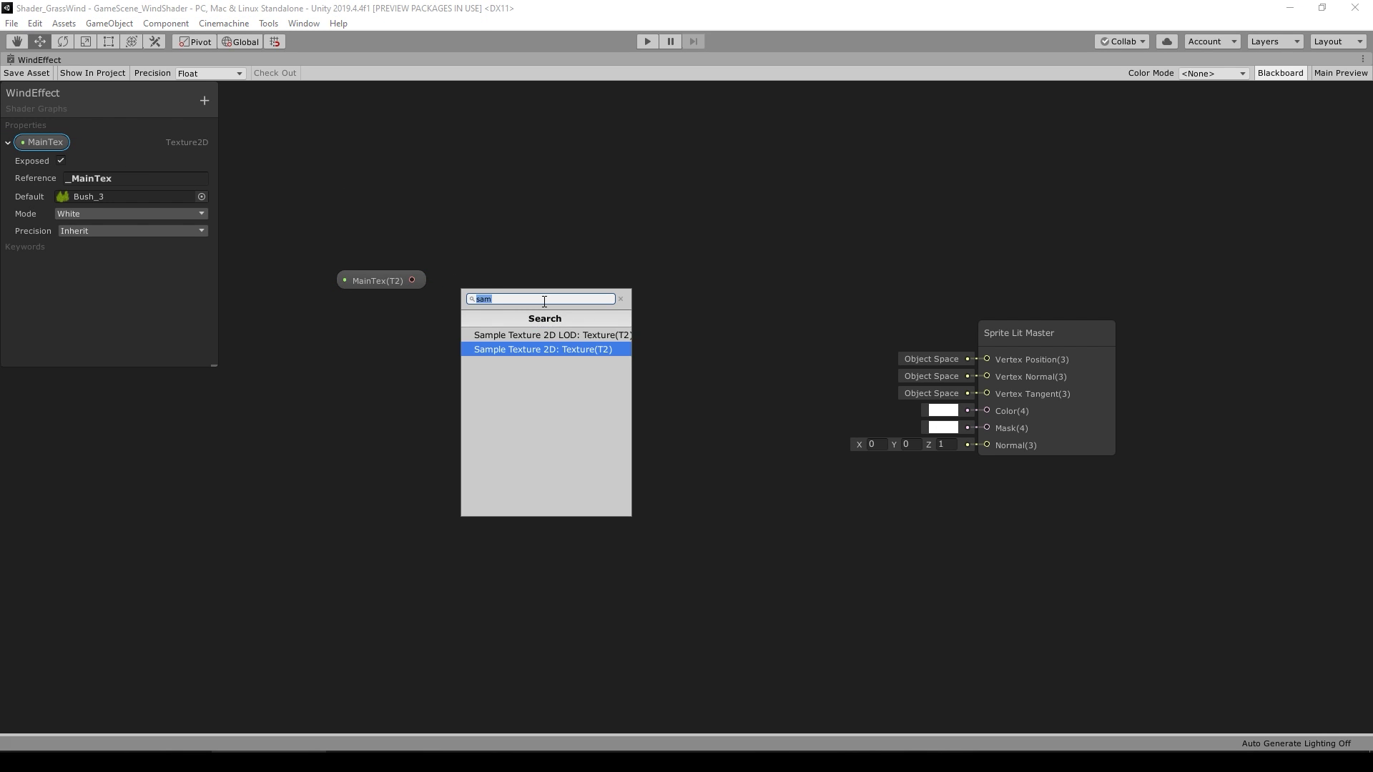
left_click(544, 349)
left_click_drag(673, 313, 985, 411)
left_click_drag(1023, 334, 1026, 253)
Preview the shader on a flat quad and save the graph.
left_click(1340, 73)
right_click(1193, 526)
left_click(1227, 599)
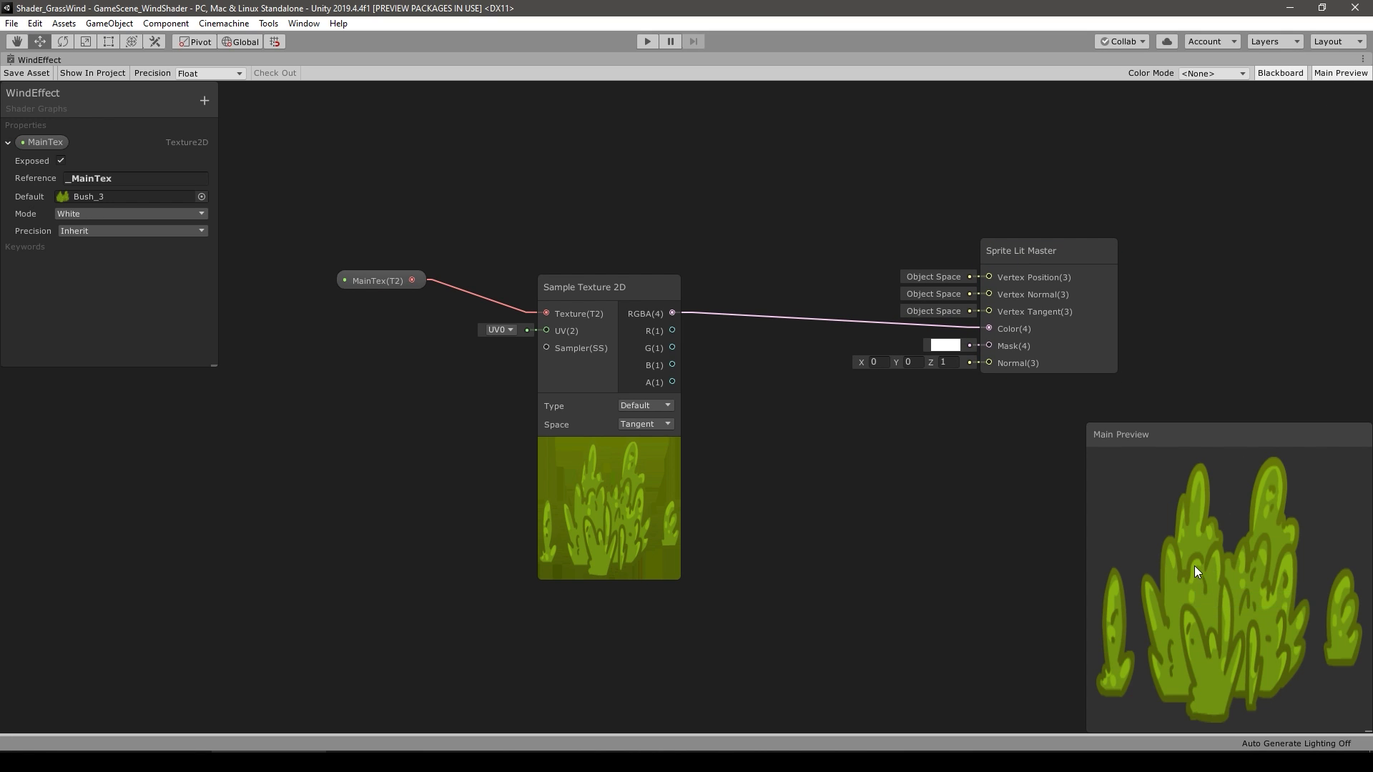
left_click(26, 73)
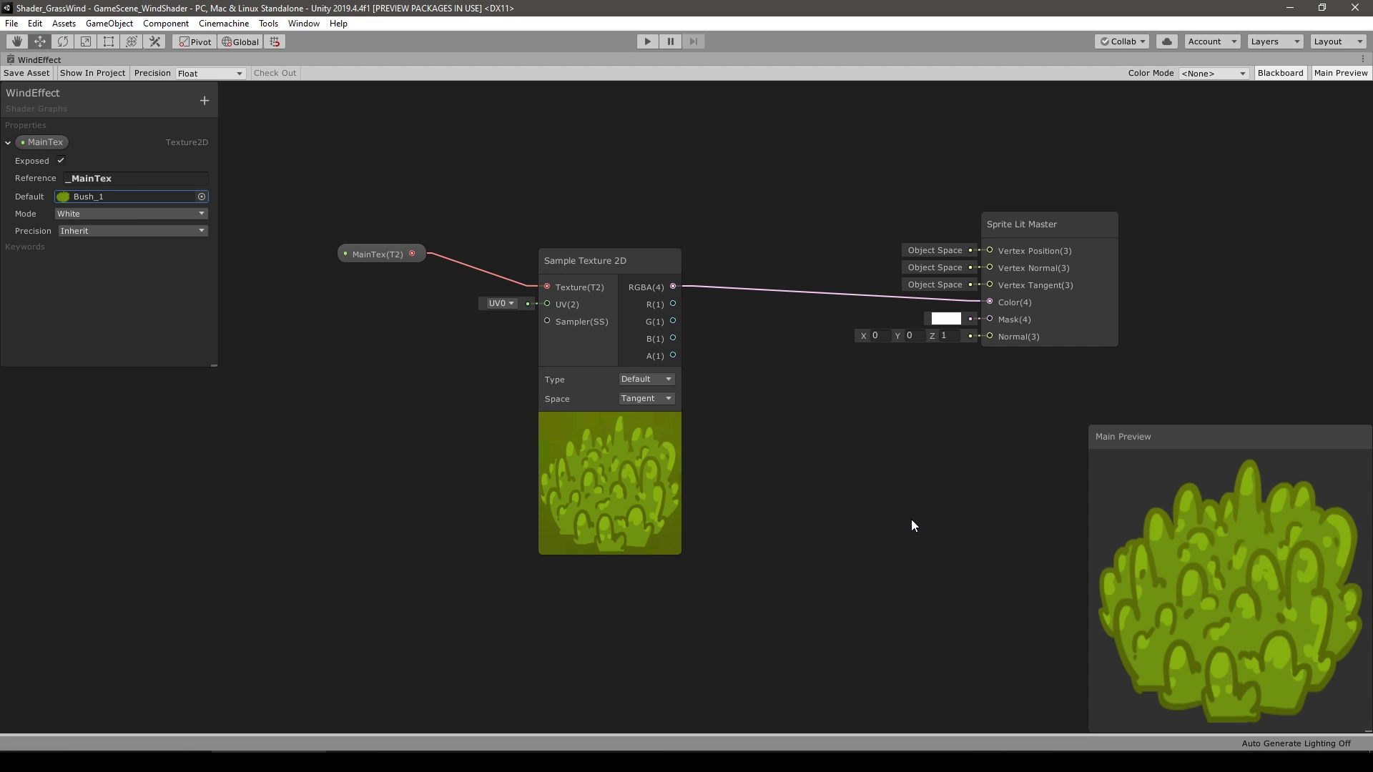
Switch the grass scene view's draw mode to Wireframe.
key("shift+space")
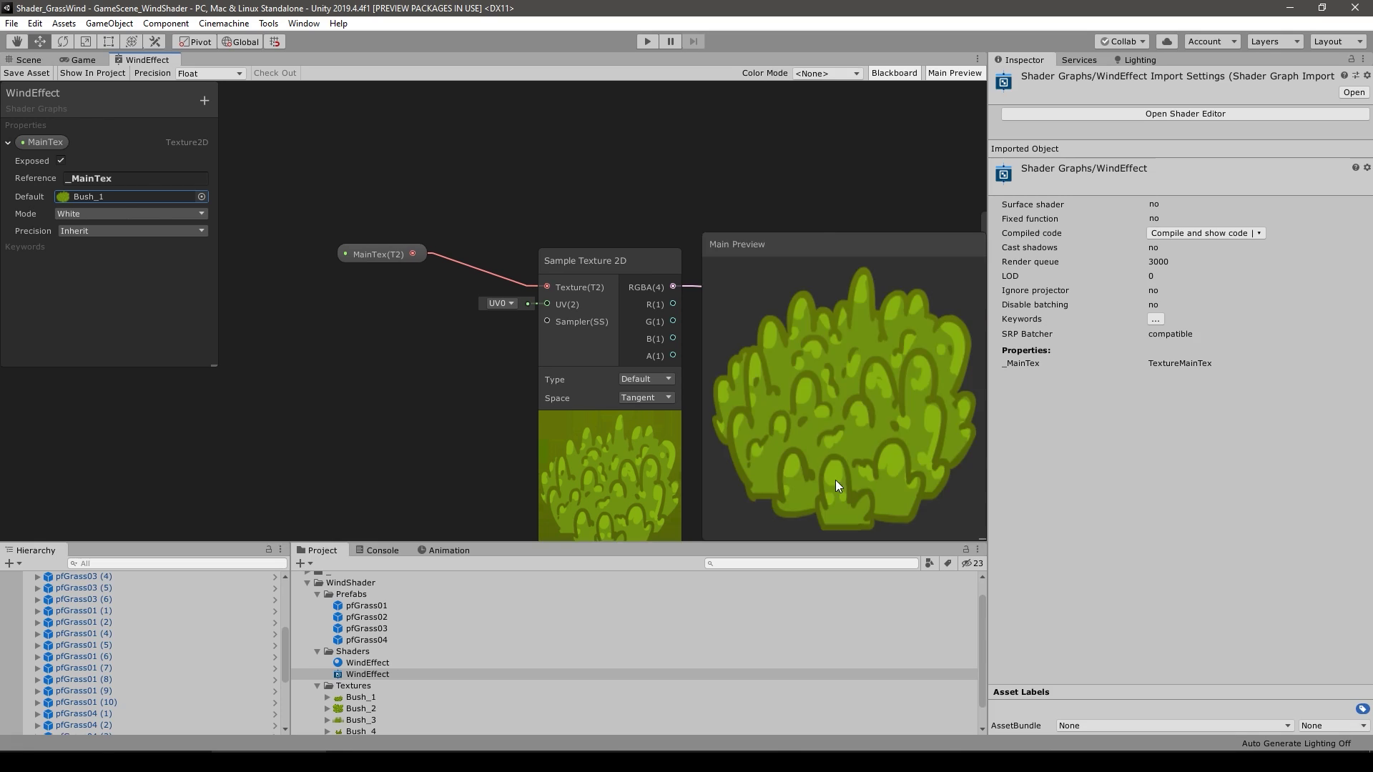
left_click(28, 59)
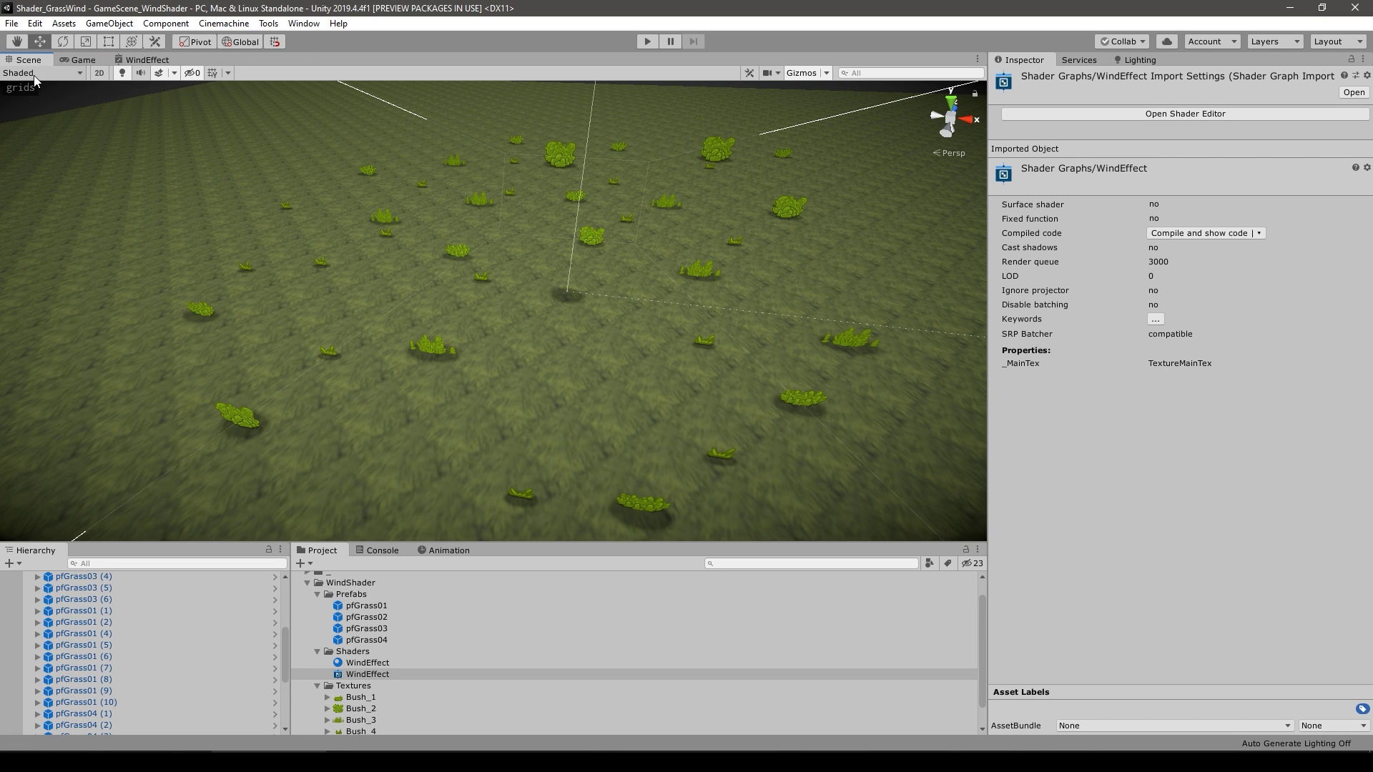
left_click(37, 74)
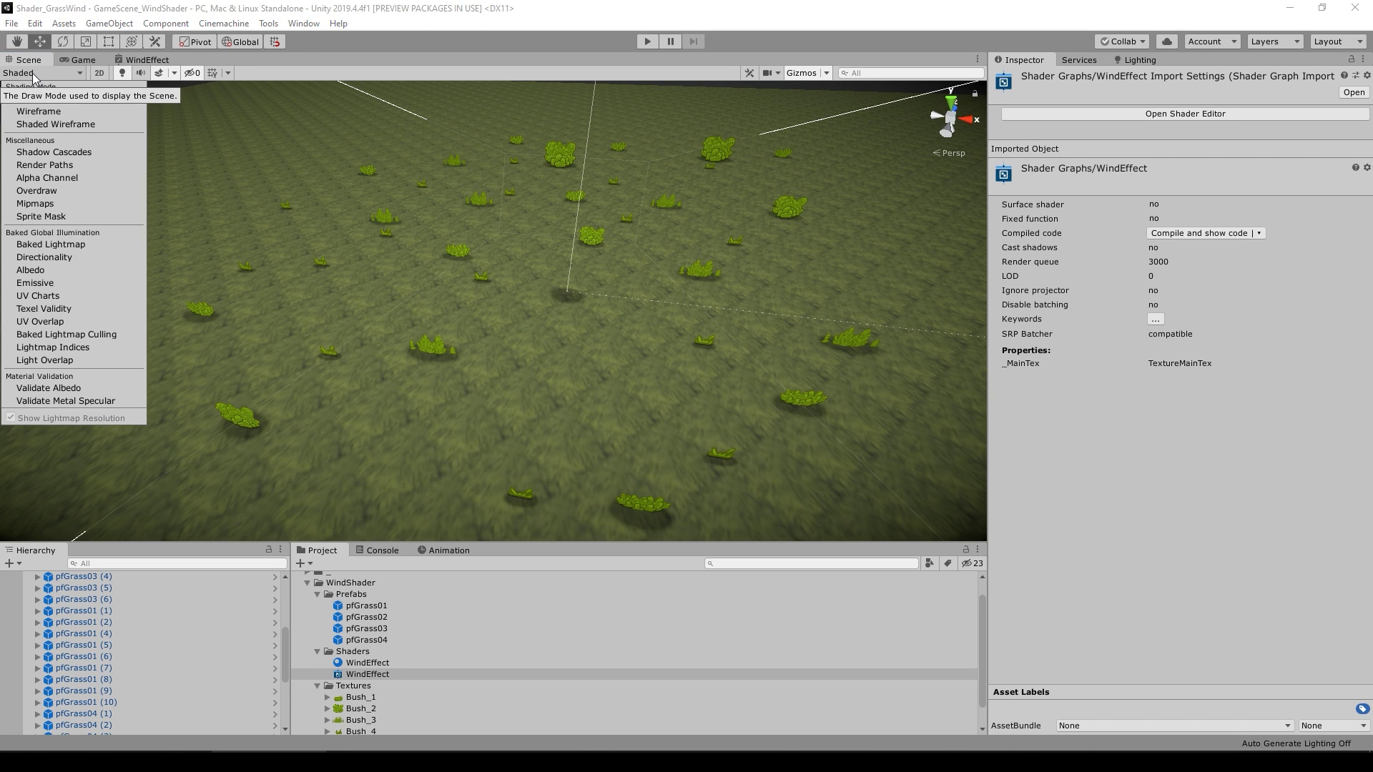
left_click(38, 111)
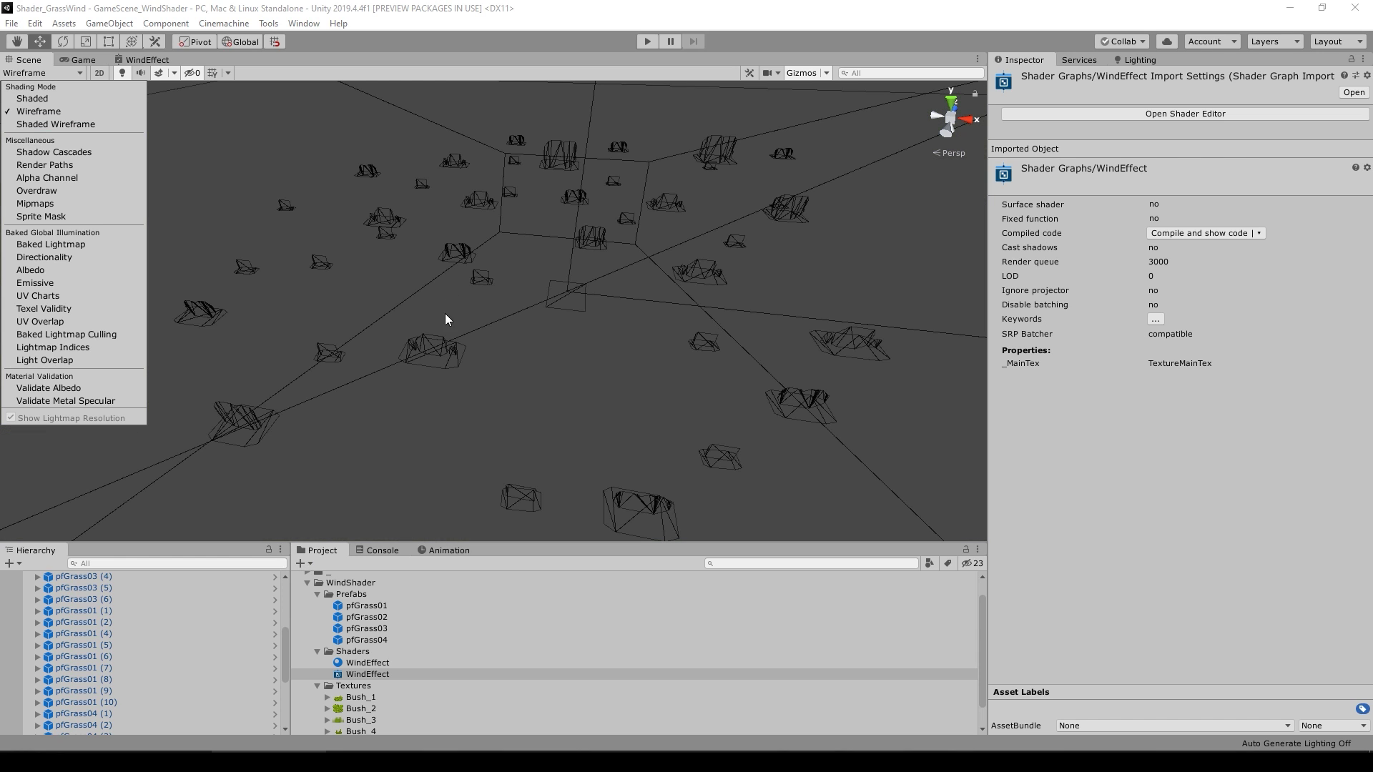
Move in close to face a bush, comparing Shaded and Wireframe views.
left_click_drag(470, 388, 348, 388)
left_click_drag(752, 384, 673, 361)
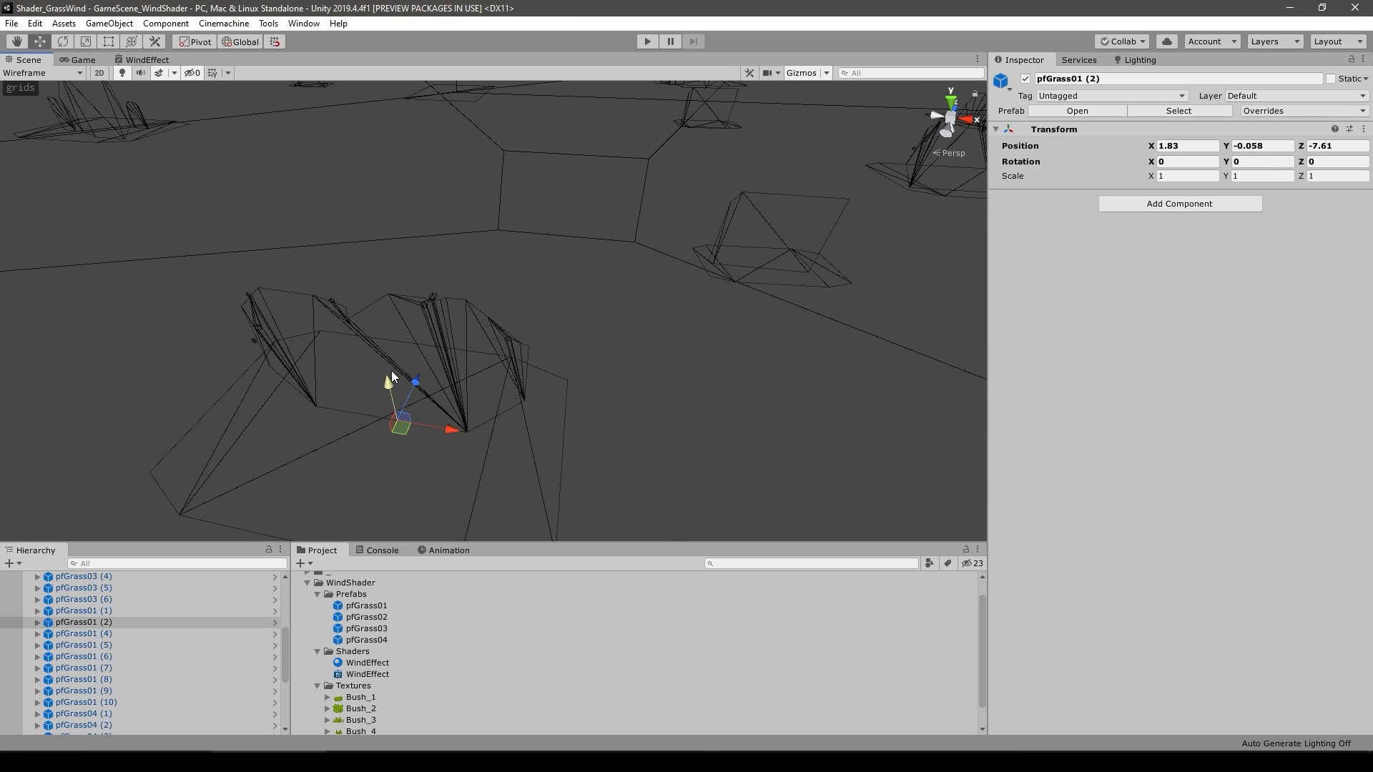
left_click_drag(398, 376, 579, 324, "alt")
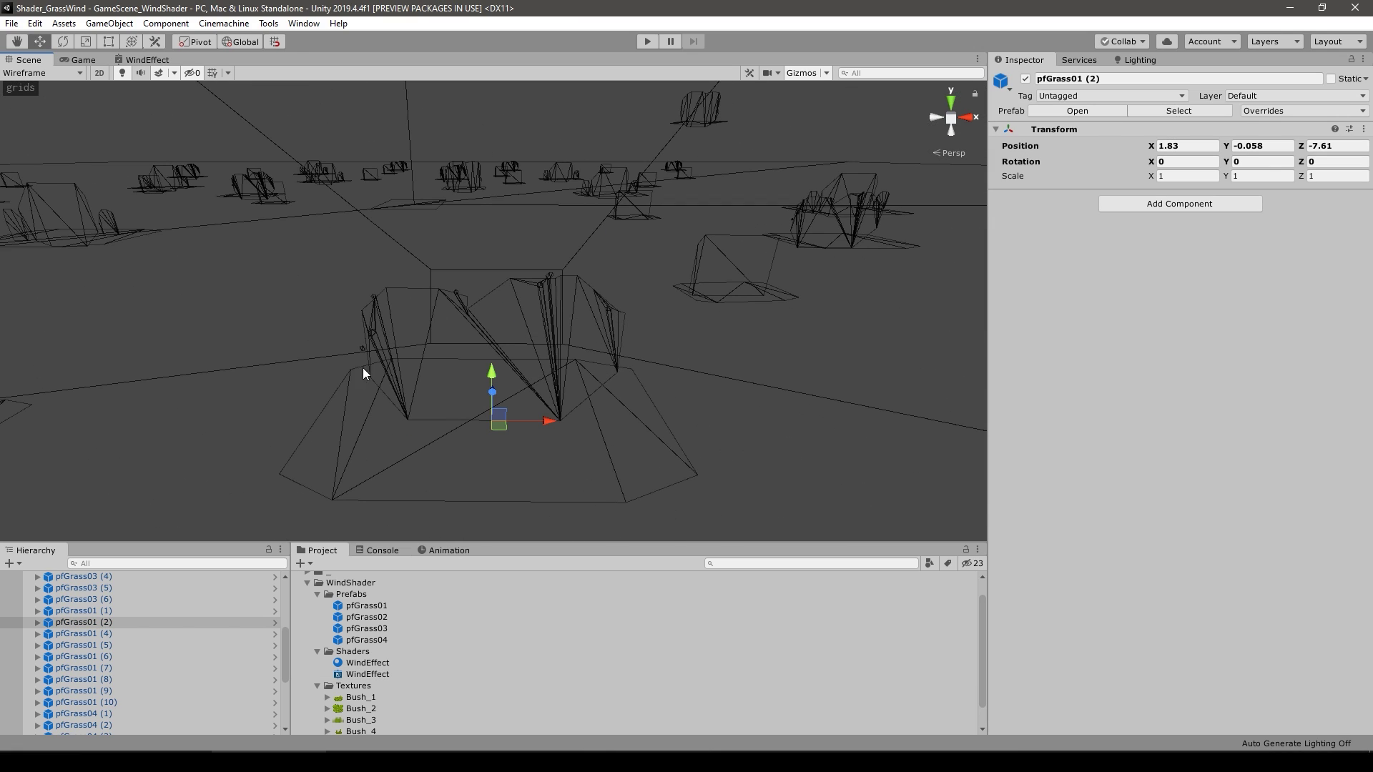
left_click(43, 73)
left_click(29, 98)
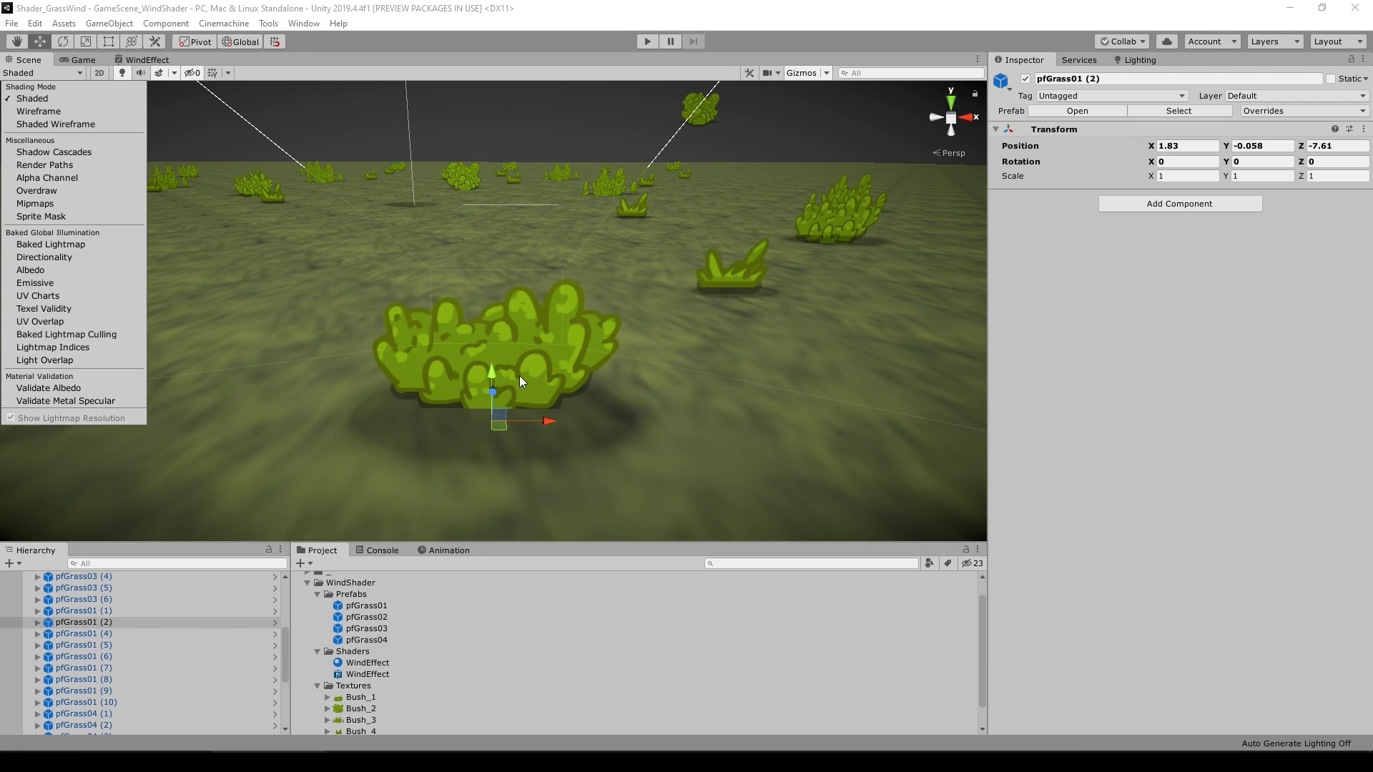
left_click(39, 111)
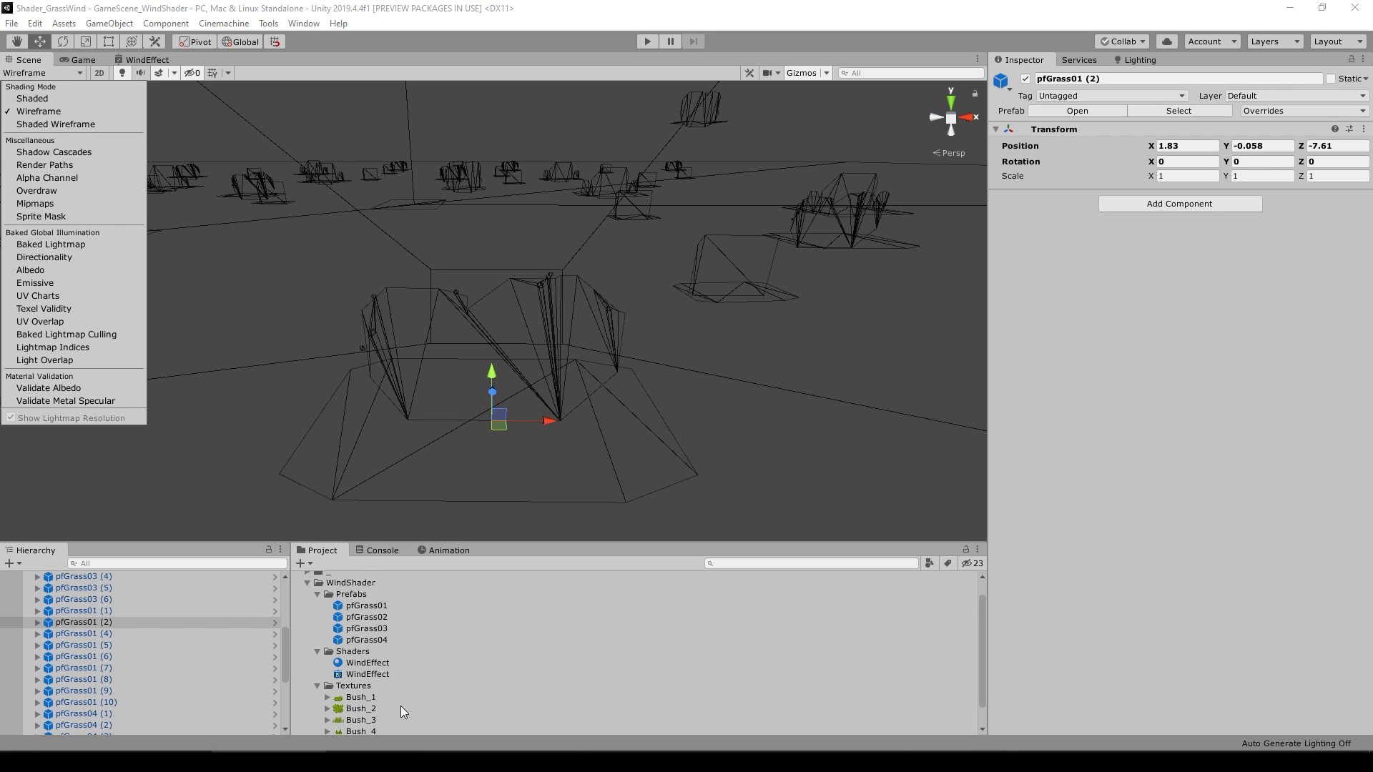
Set Bush_1's sprite Mesh Type to Full Rect and apply, then choose Tight again.
scroll(403, 706, "down", 1)
left_click(360, 672)
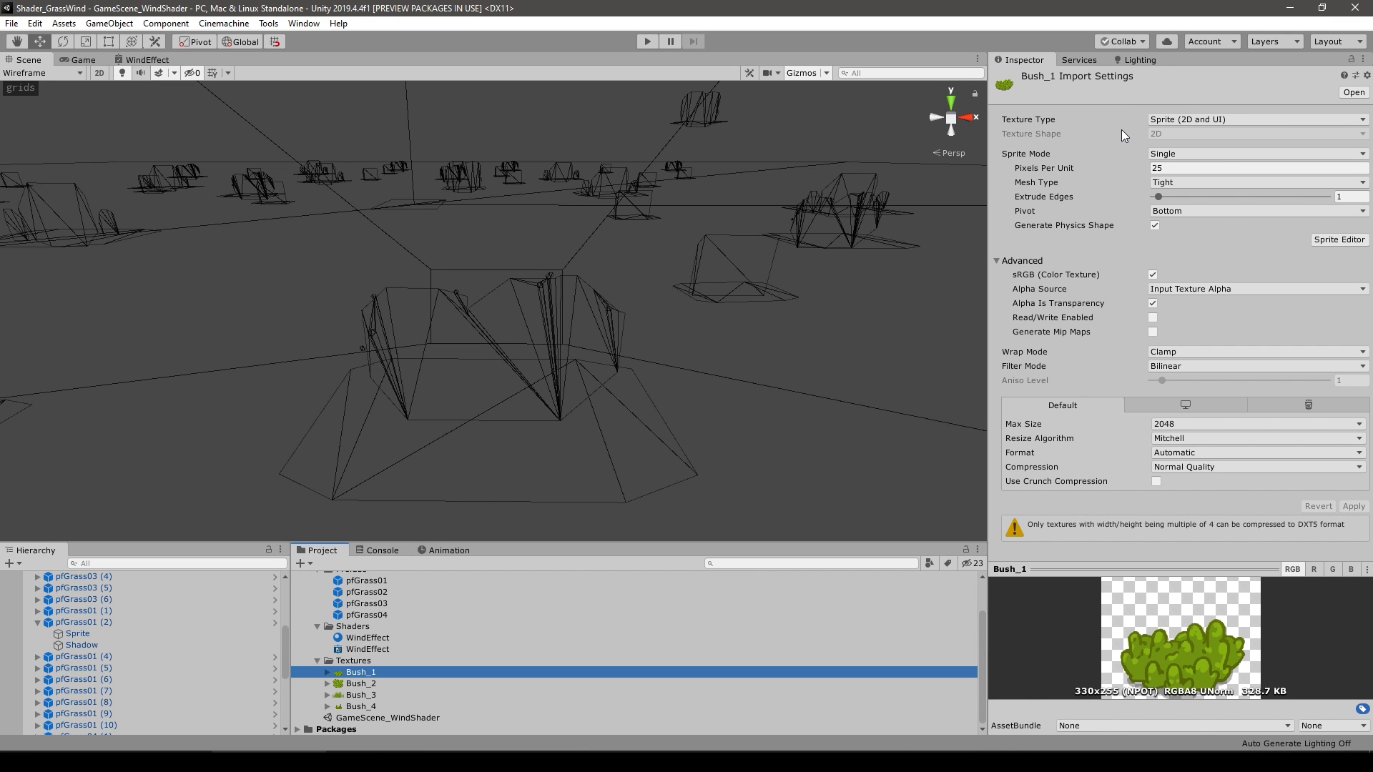
left_click(1028, 184)
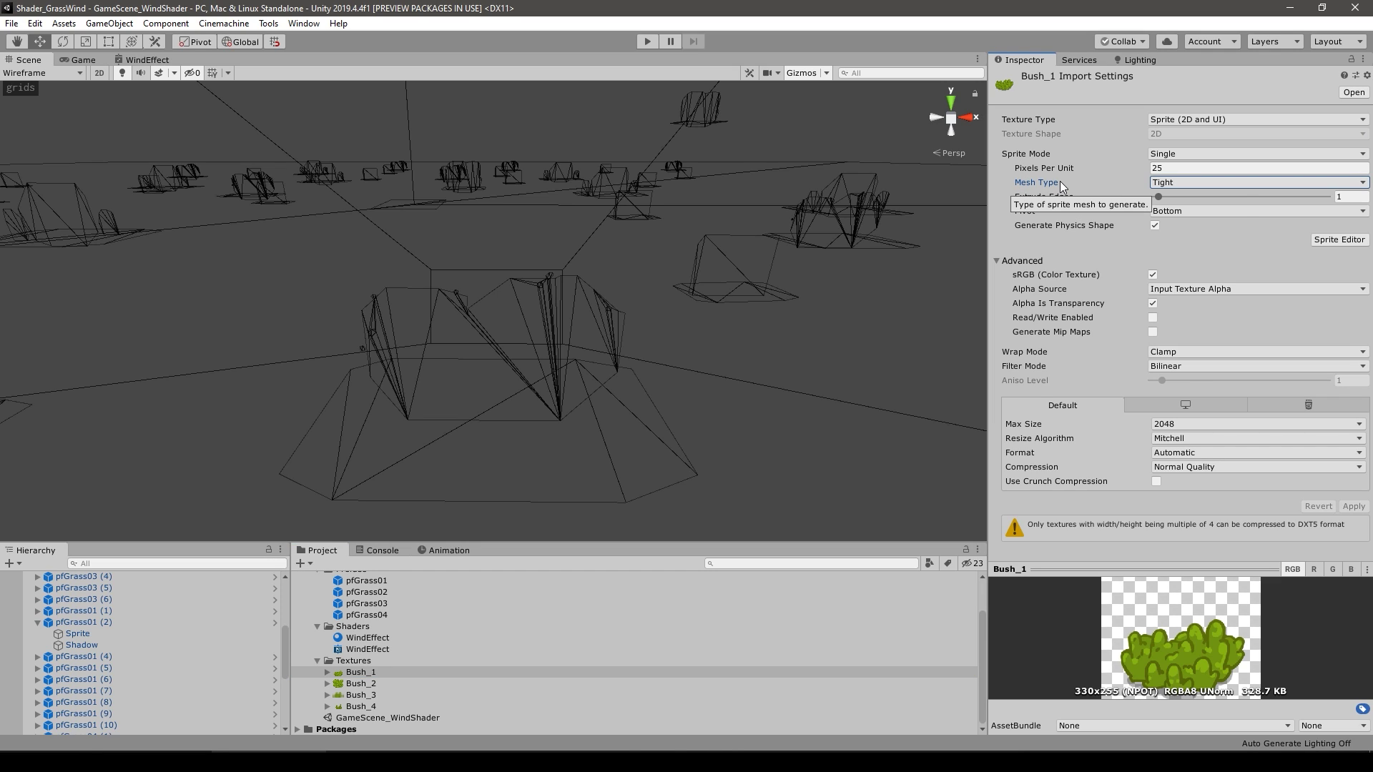
left_click(1179, 183)
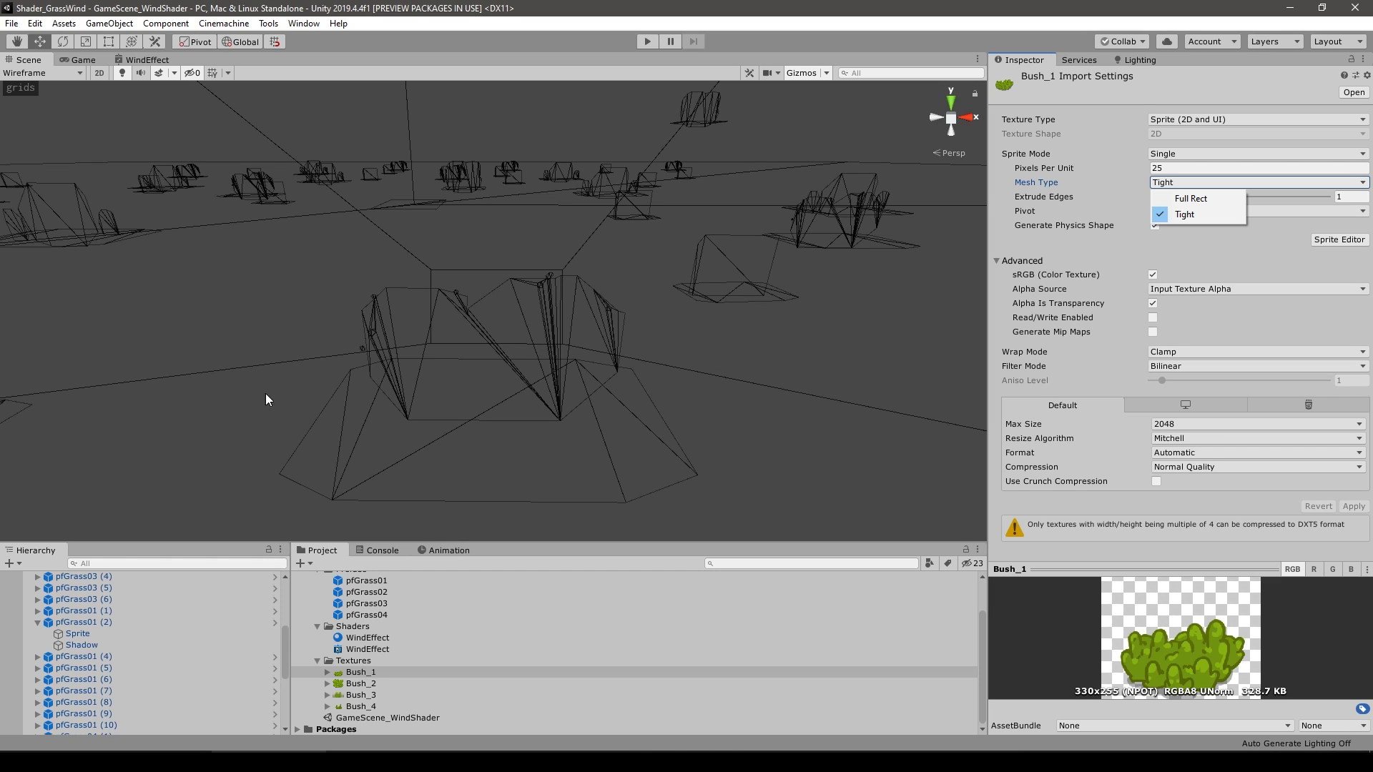
left_click(1190, 199)
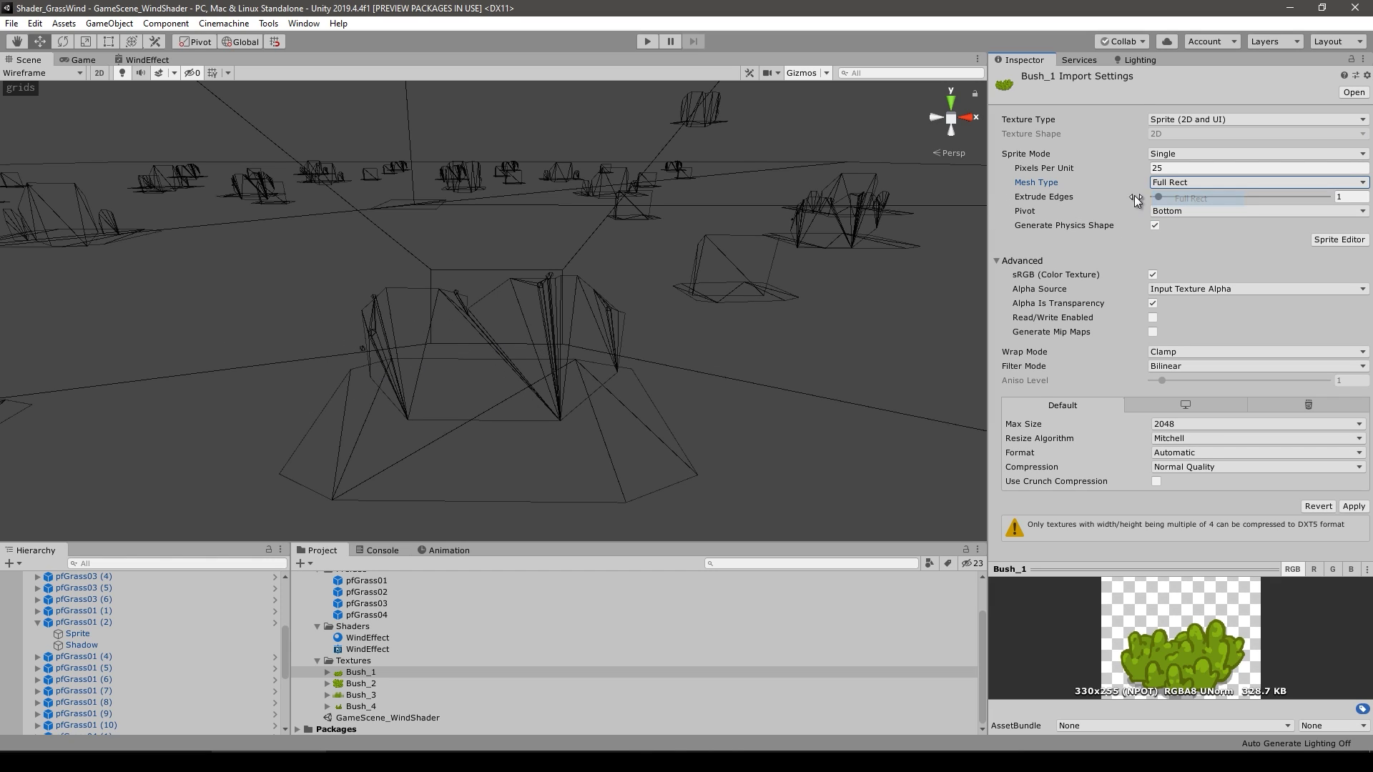
left_click(1354, 506)
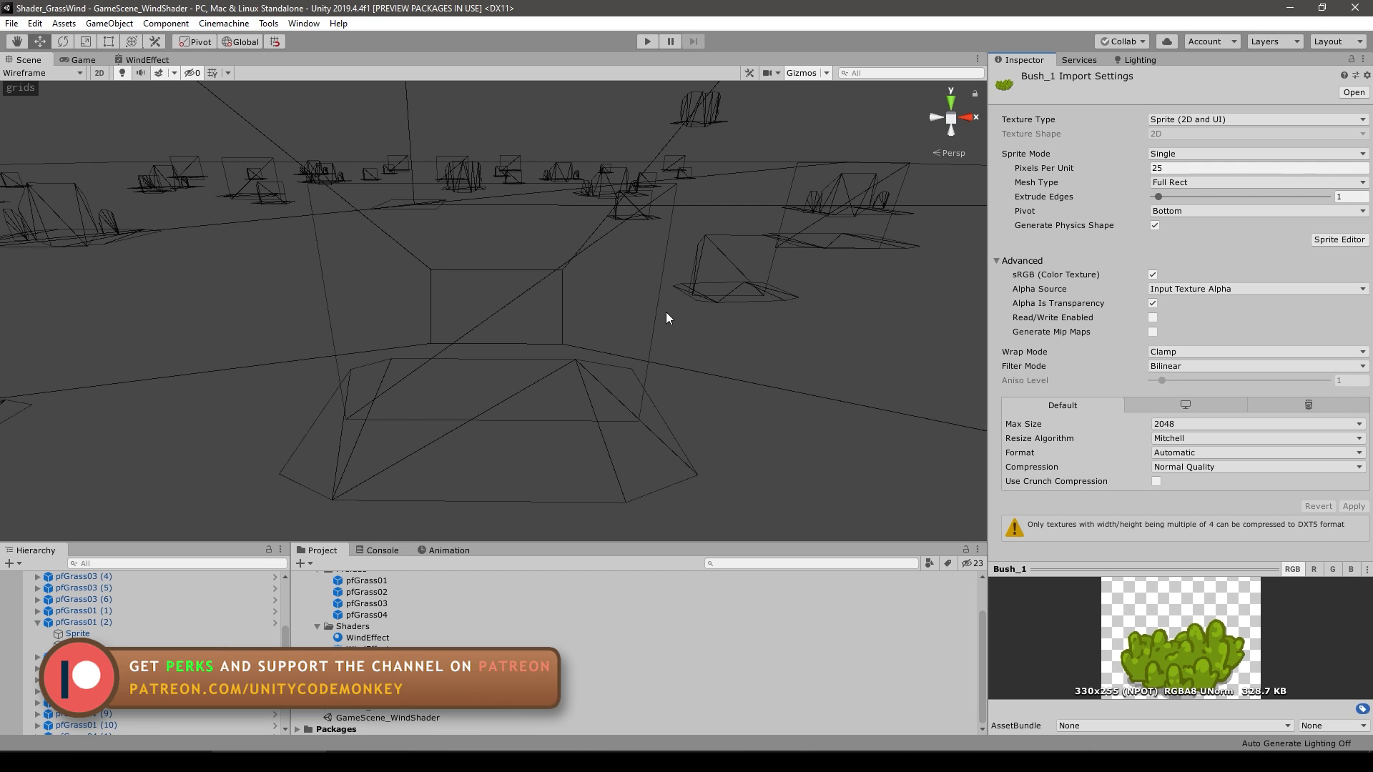
left_click(1182, 181)
left_click(1183, 214)
Apply the Tight mesh to Bush_1, zoom out the WindEffect graph and start node creation.
left_click(1353, 506)
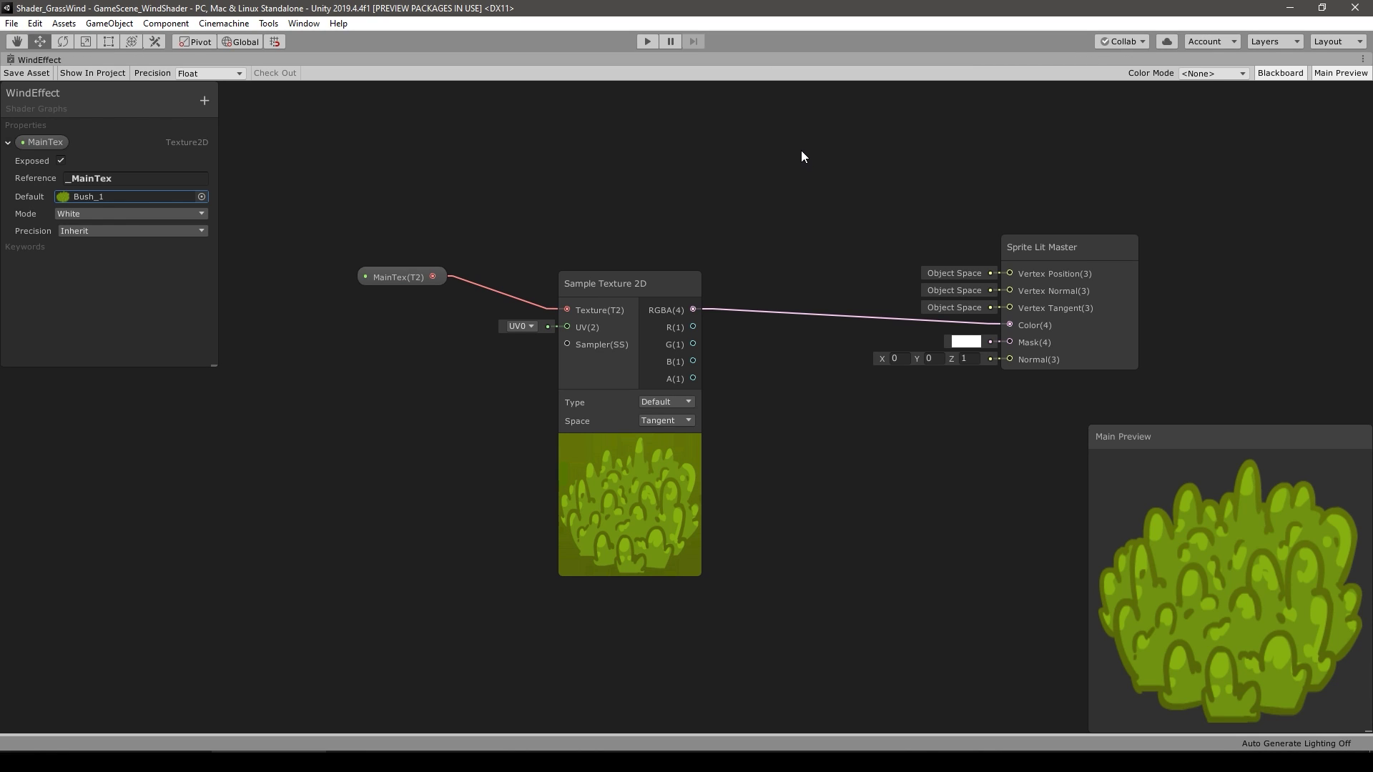
left_click(1054, 249)
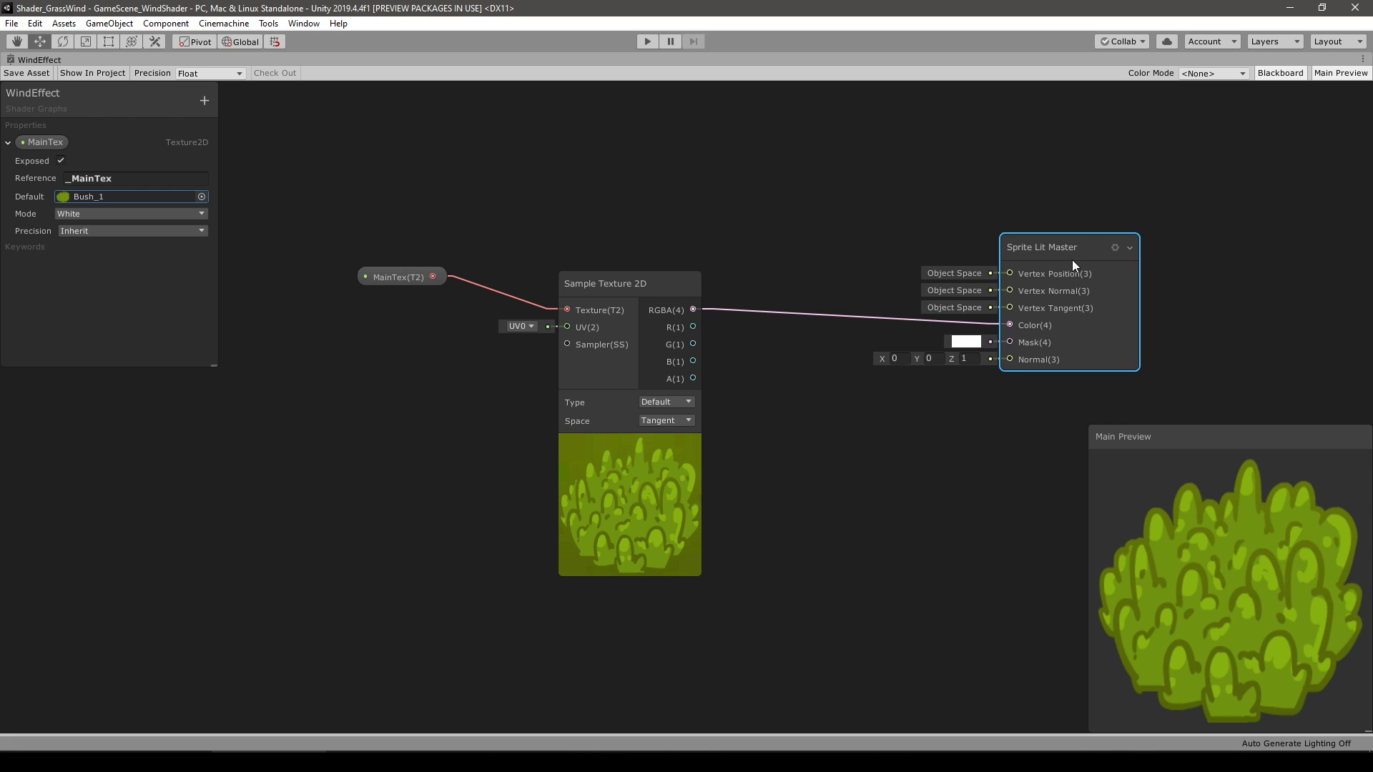
scroll(688, 156, "down", 3)
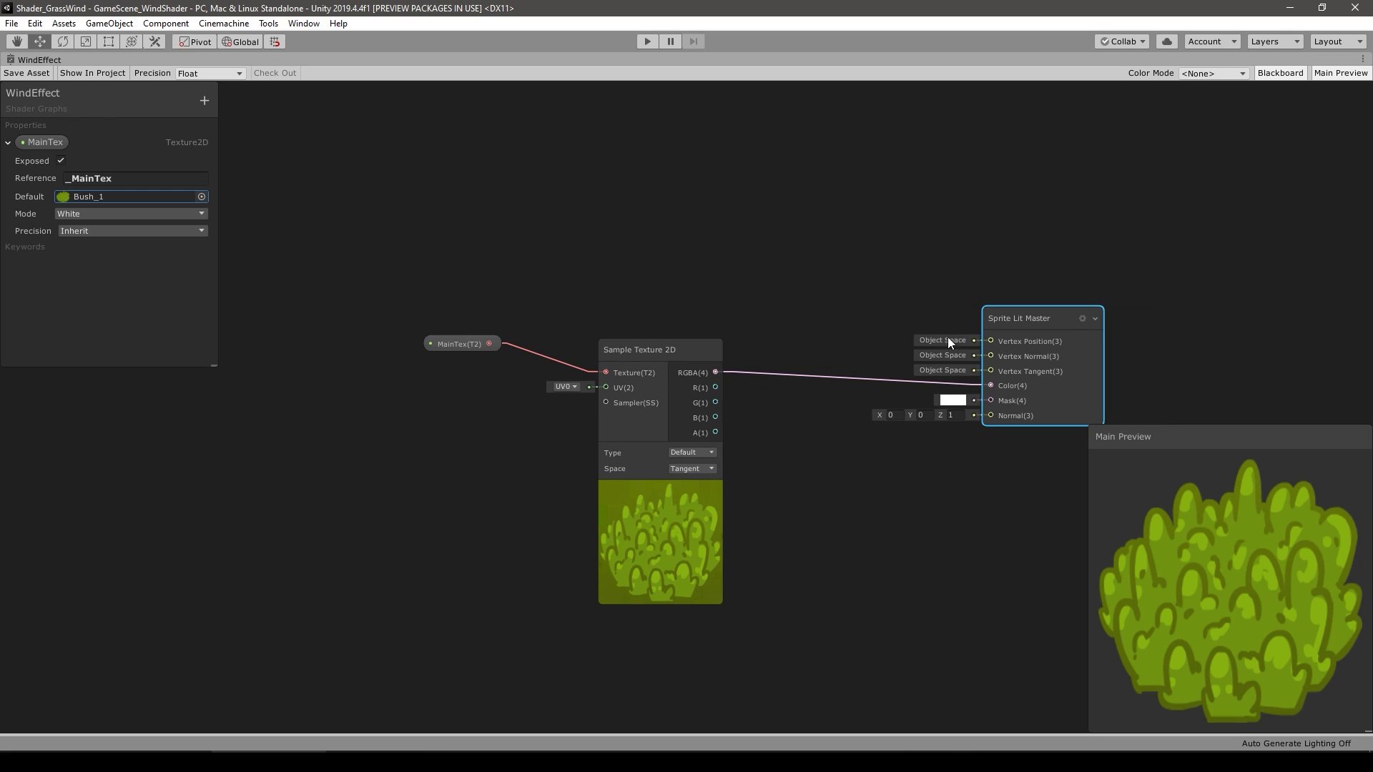
left_click(949, 339)
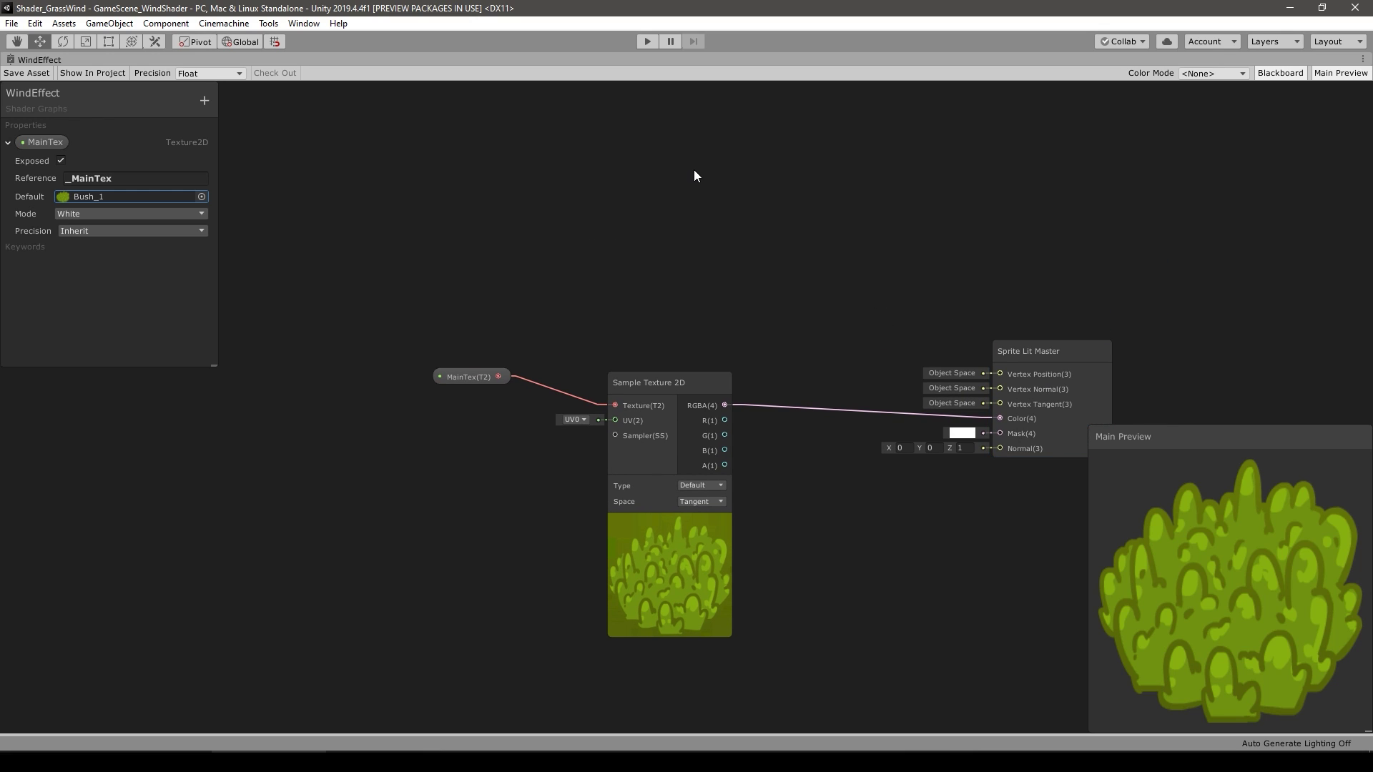
key("space")
Add a Position node in Object space and wire it into the master's Vertex Position.
type("position")
key("Return")
scroll(902, 170, "up", 1)
middle_click_drag(902, 163, 830, 204)
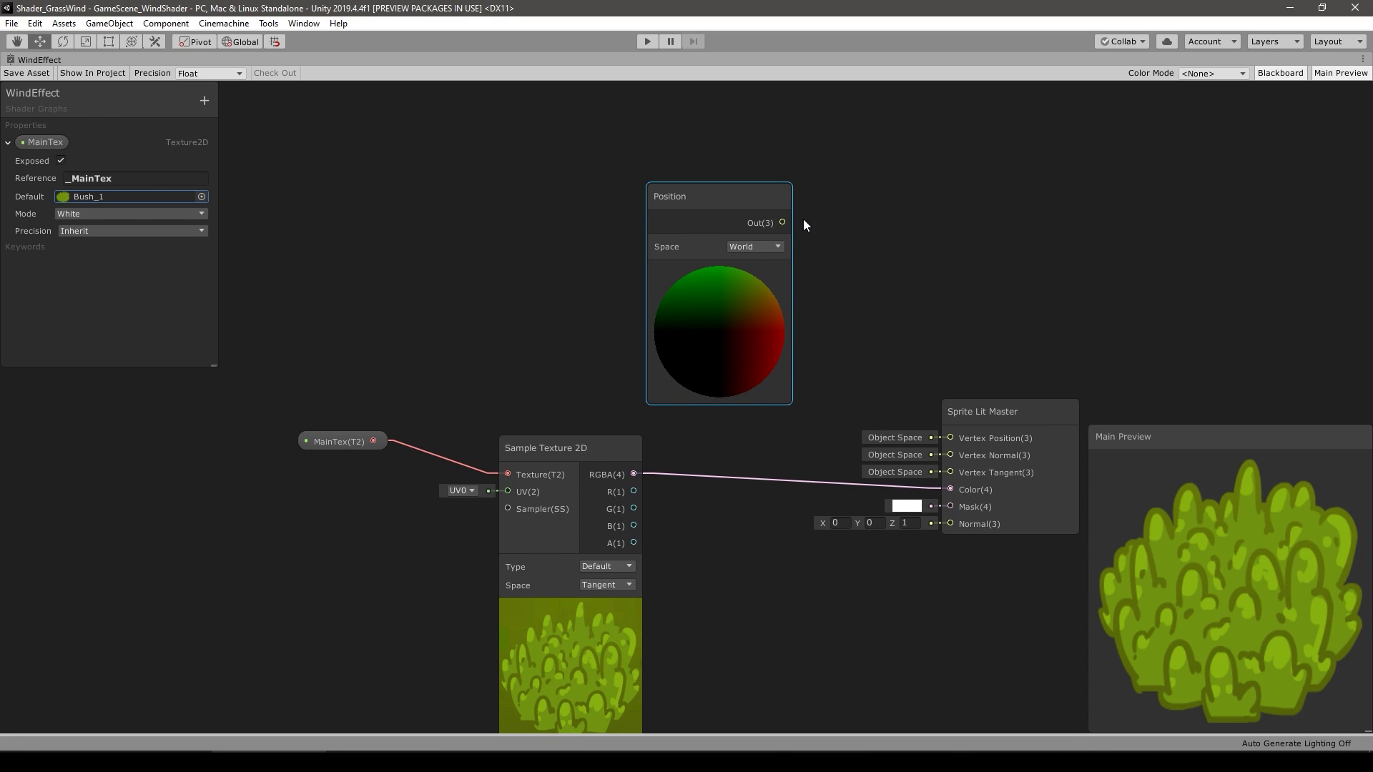
left_click(760, 247)
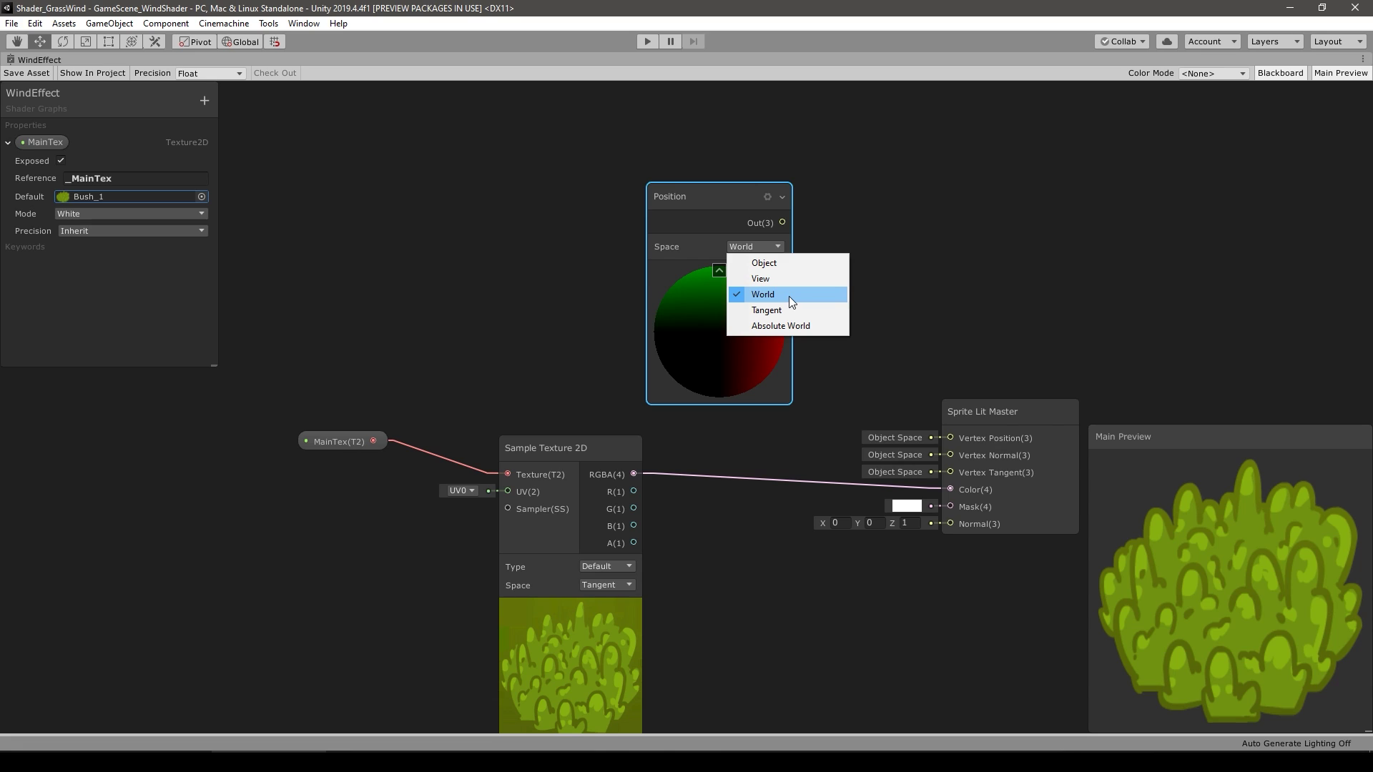
left_click(781, 263)
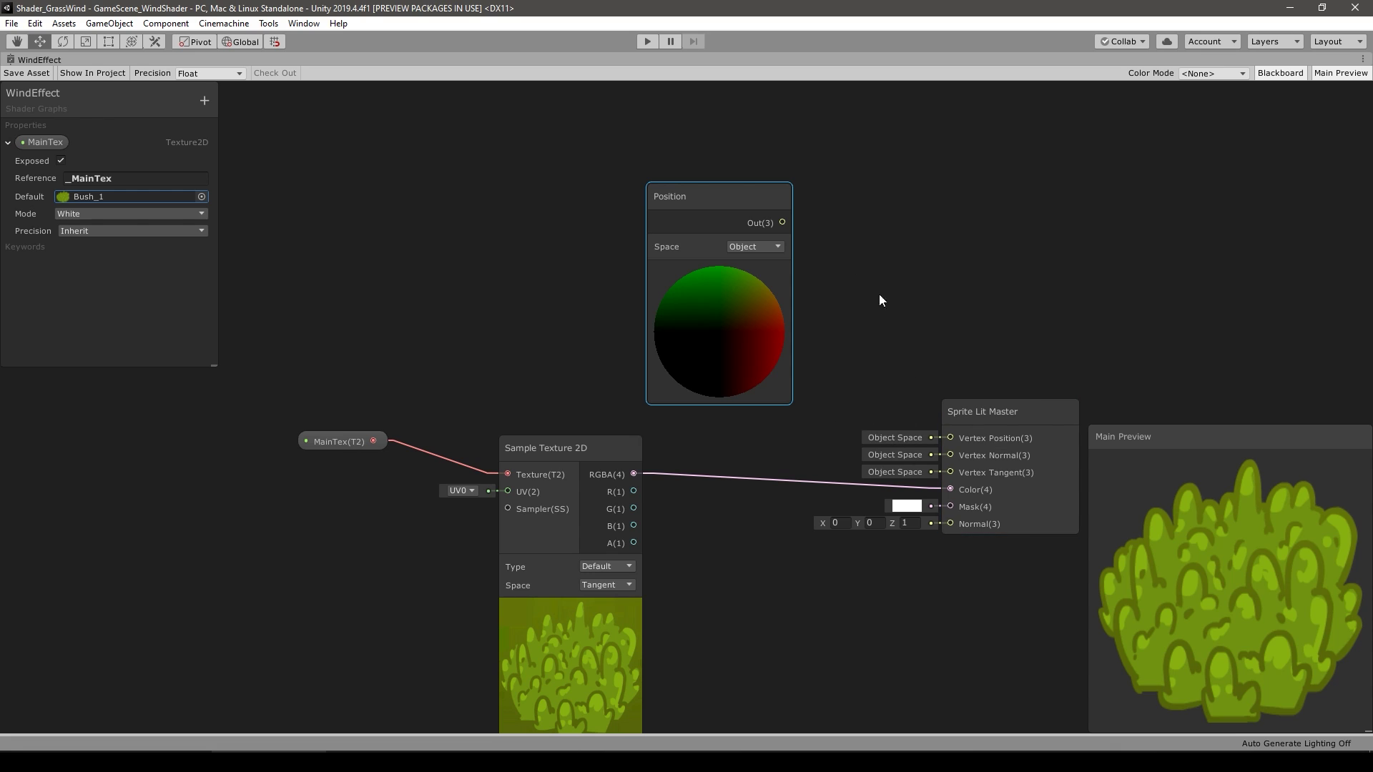
left_click_drag(782, 223, 948, 438)
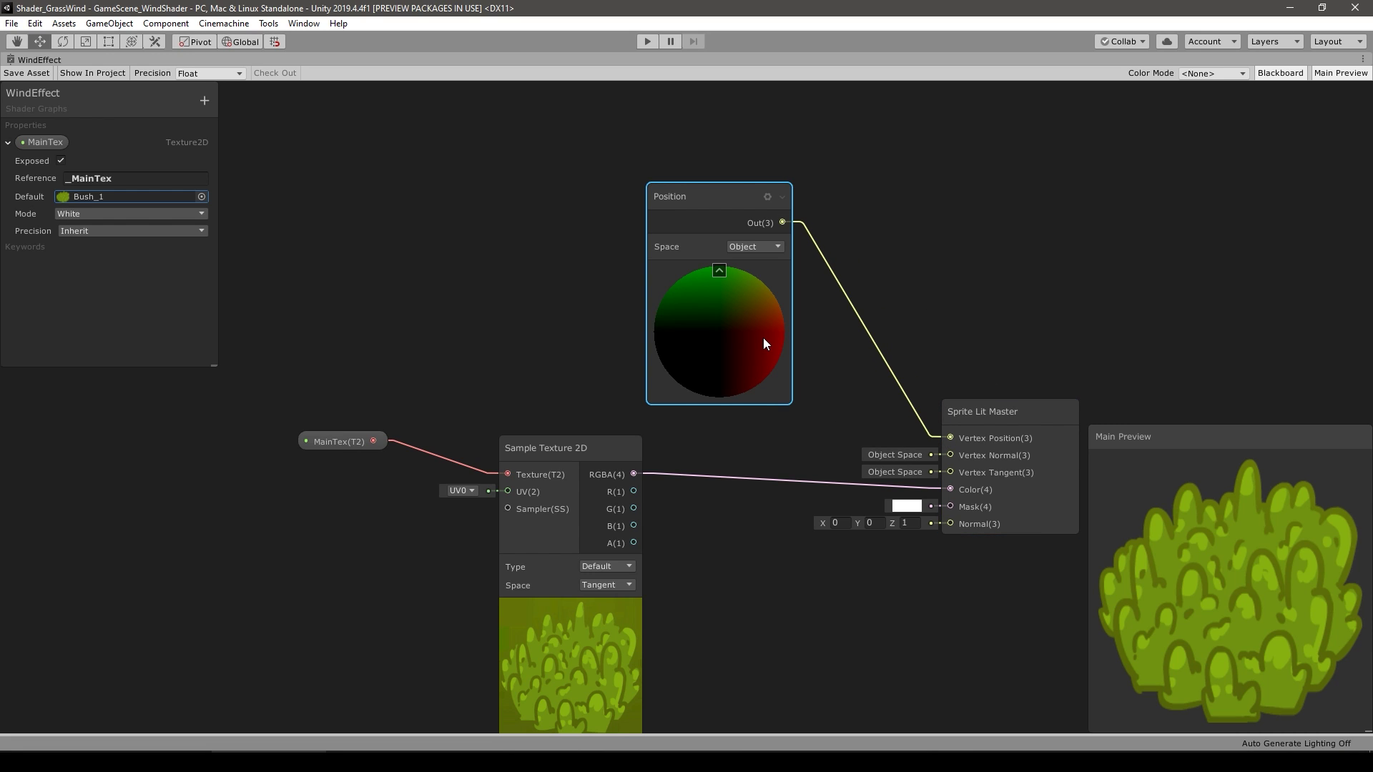
Move the Position node up-left and pull a new link from its output.
left_click_drag(720, 272, 722, 271)
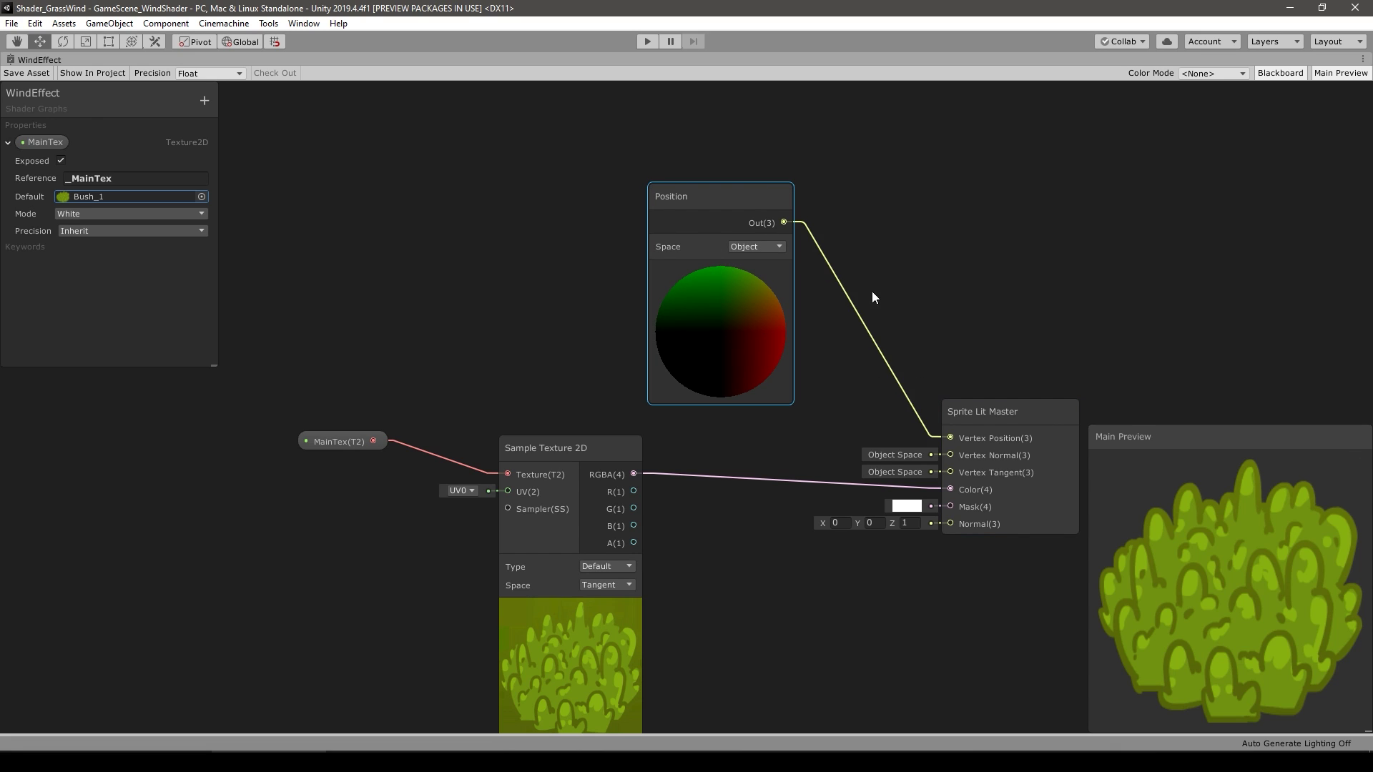
middle_click_drag(1198, 377, 1202, 379)
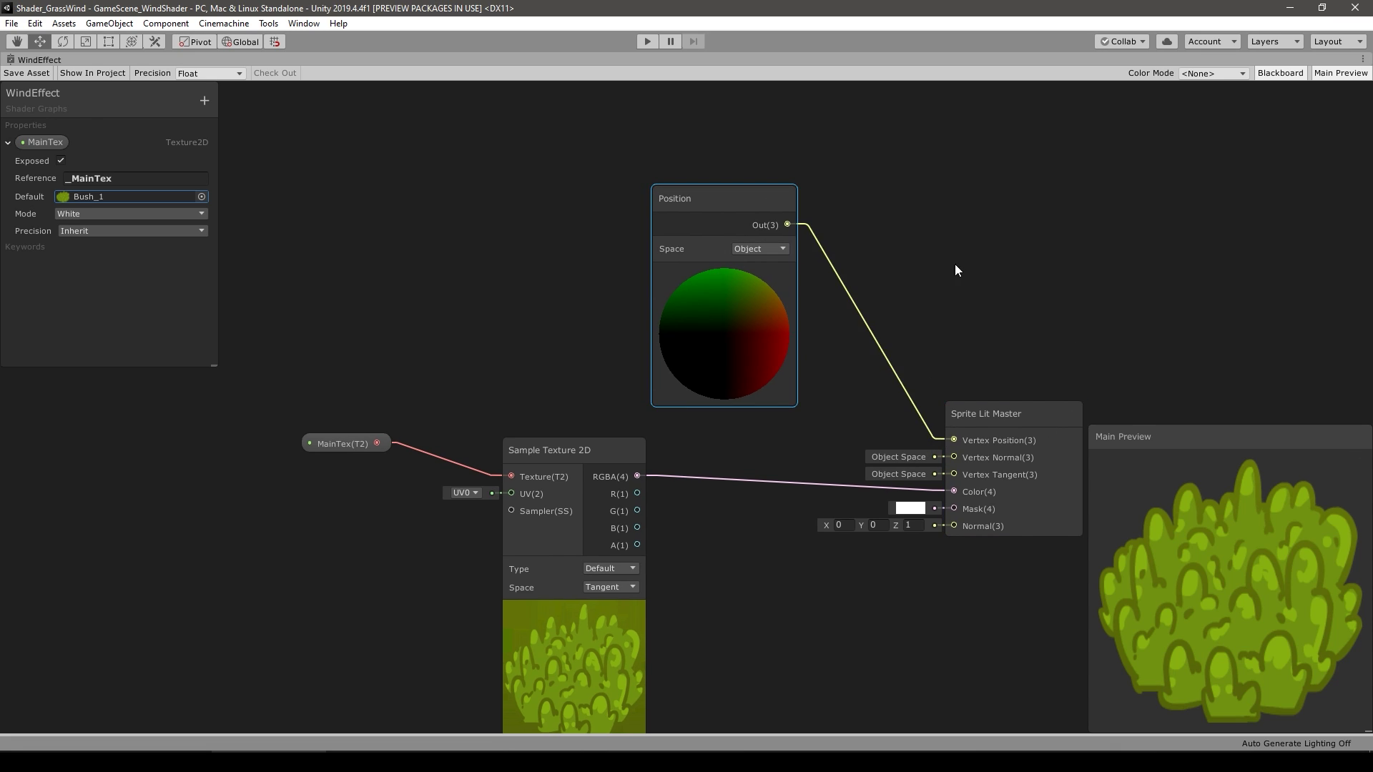
middle_click_drag(950, 277, 931, 311)
left_click_drag(689, 245, 492, 196)
Insert an Add node with B X = 1 between Position and the master's Vertex Position.
key("space")
type("ad")
key("Return")
left_click_drag(568, 209, 724, 252)
left_click_drag(795, 223, 688, 233)
left_click(616, 267)
type("1")
left_click_drag(775, 269, 935, 475)
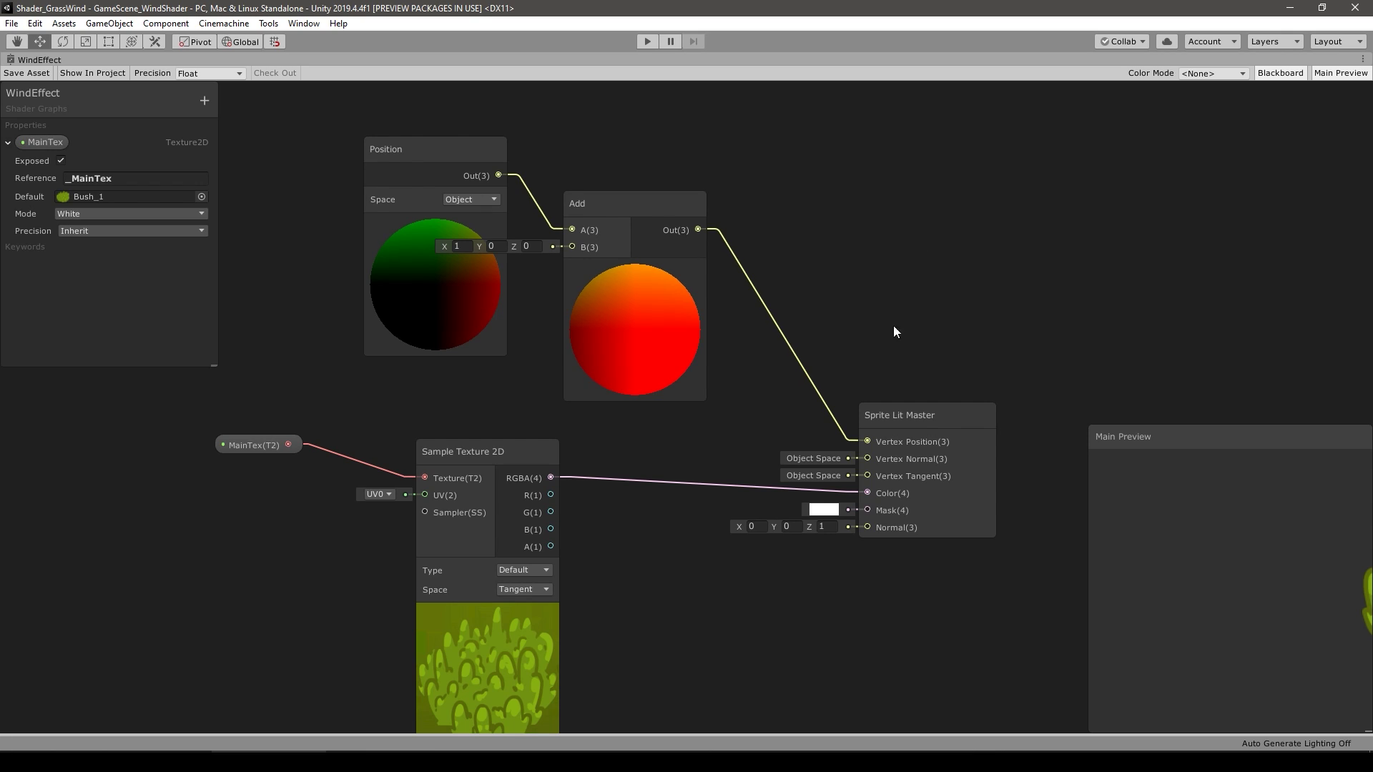
left_click(582, 330)
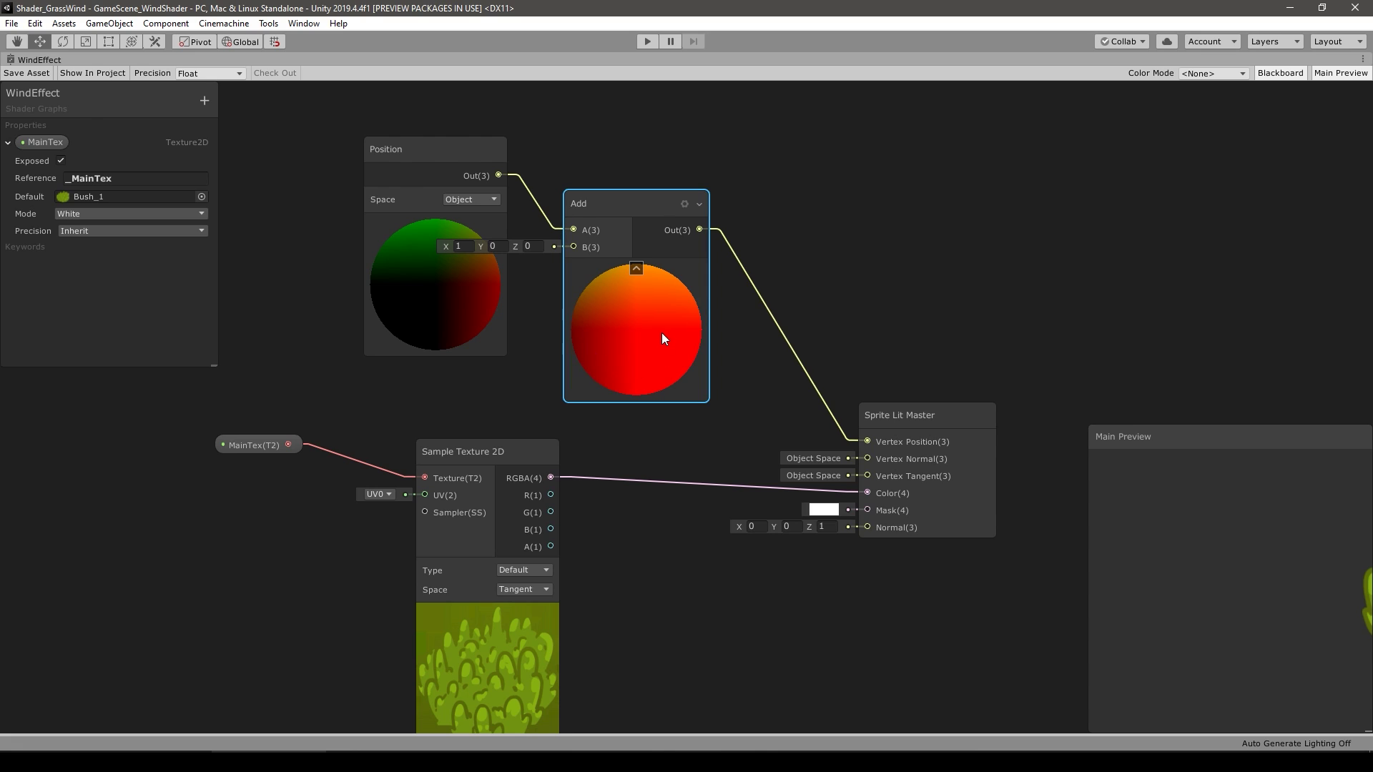
key("f")
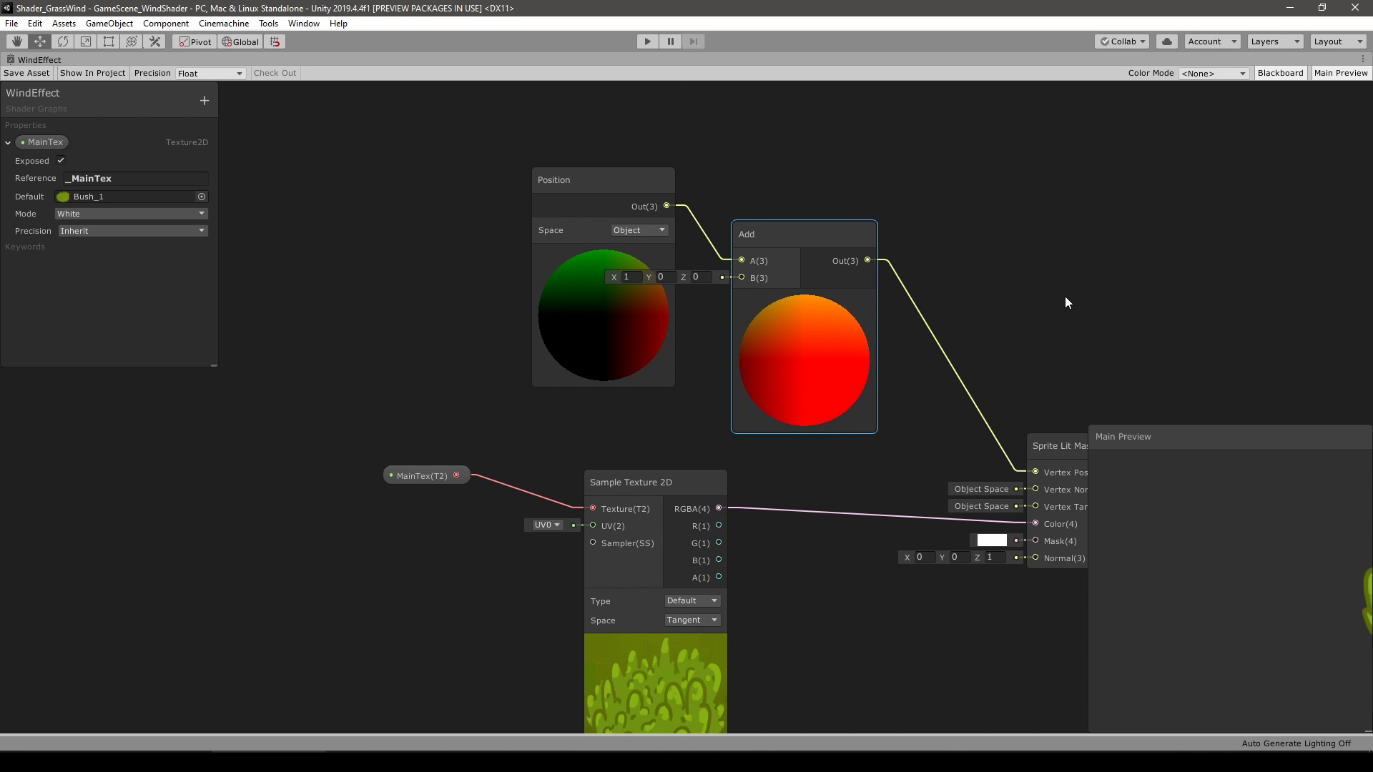
Move the MainTex and Sample Texture 2D nodes down out of the way and recentre the graph.
scroll(783, 497, "down", 4)
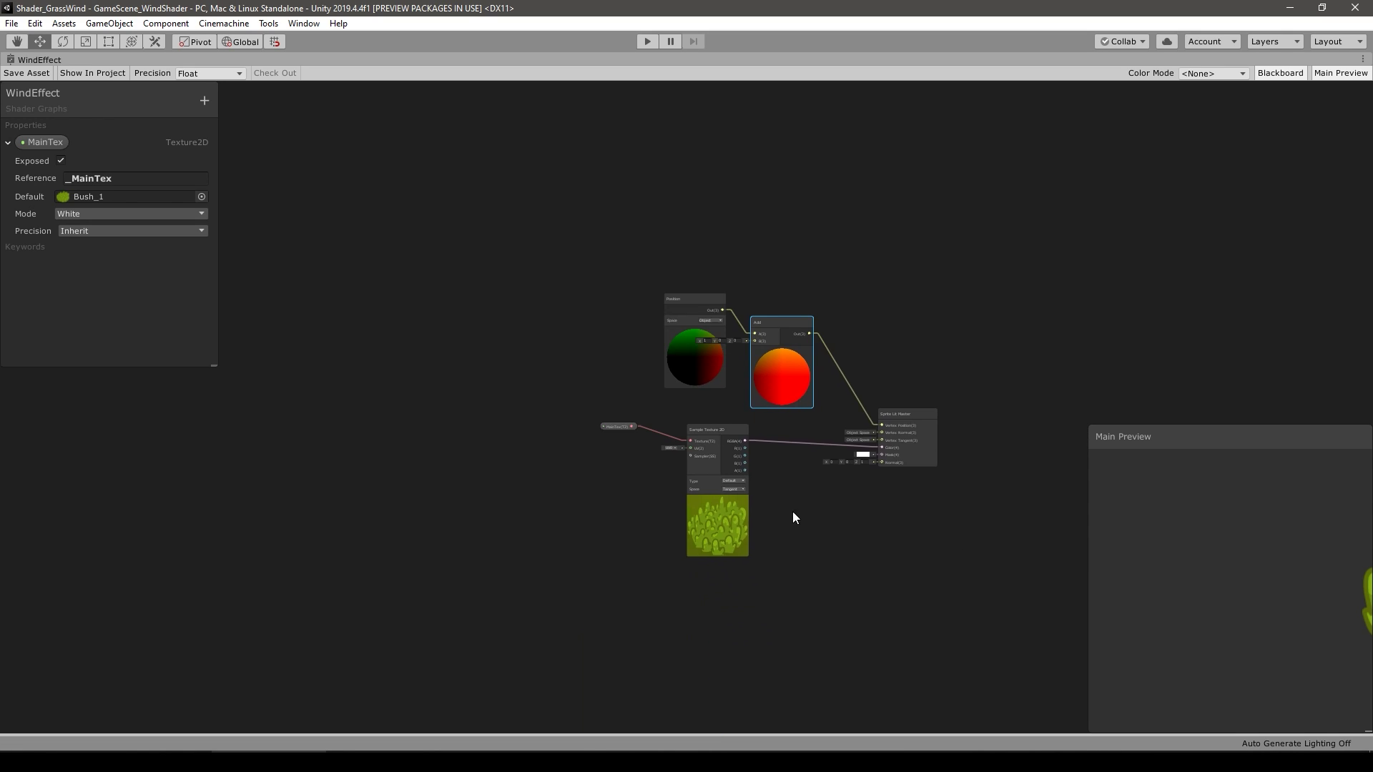
scroll(783, 498, "up", 2)
left_click_drag(494, 309, 777, 611)
left_click_drag(650, 542, 692, 569)
left_click(642, 319)
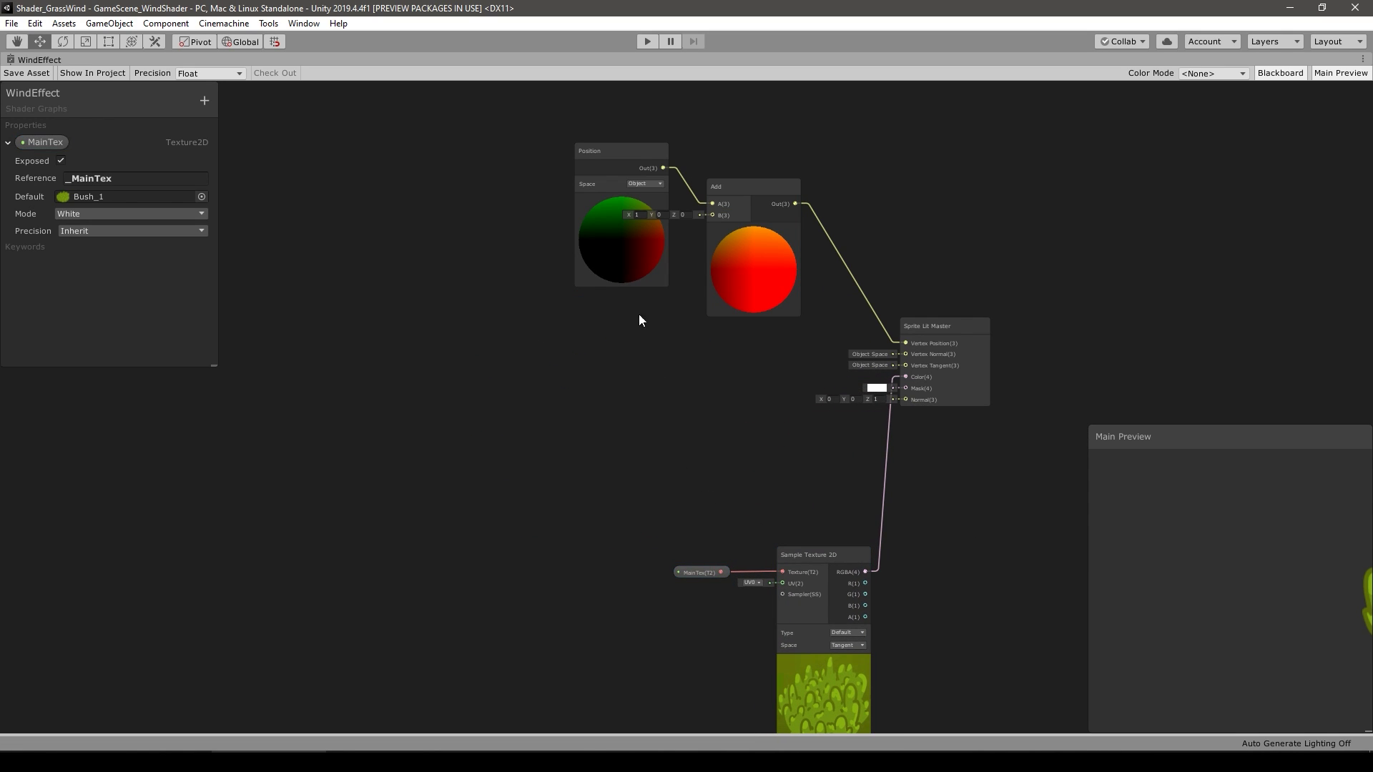
key("a")
Create a Gradient Noise node and shift the Position node further left.
key("space")
type("grad")
key("Down")
key("Return")
scroll(608, 466, "up", 3)
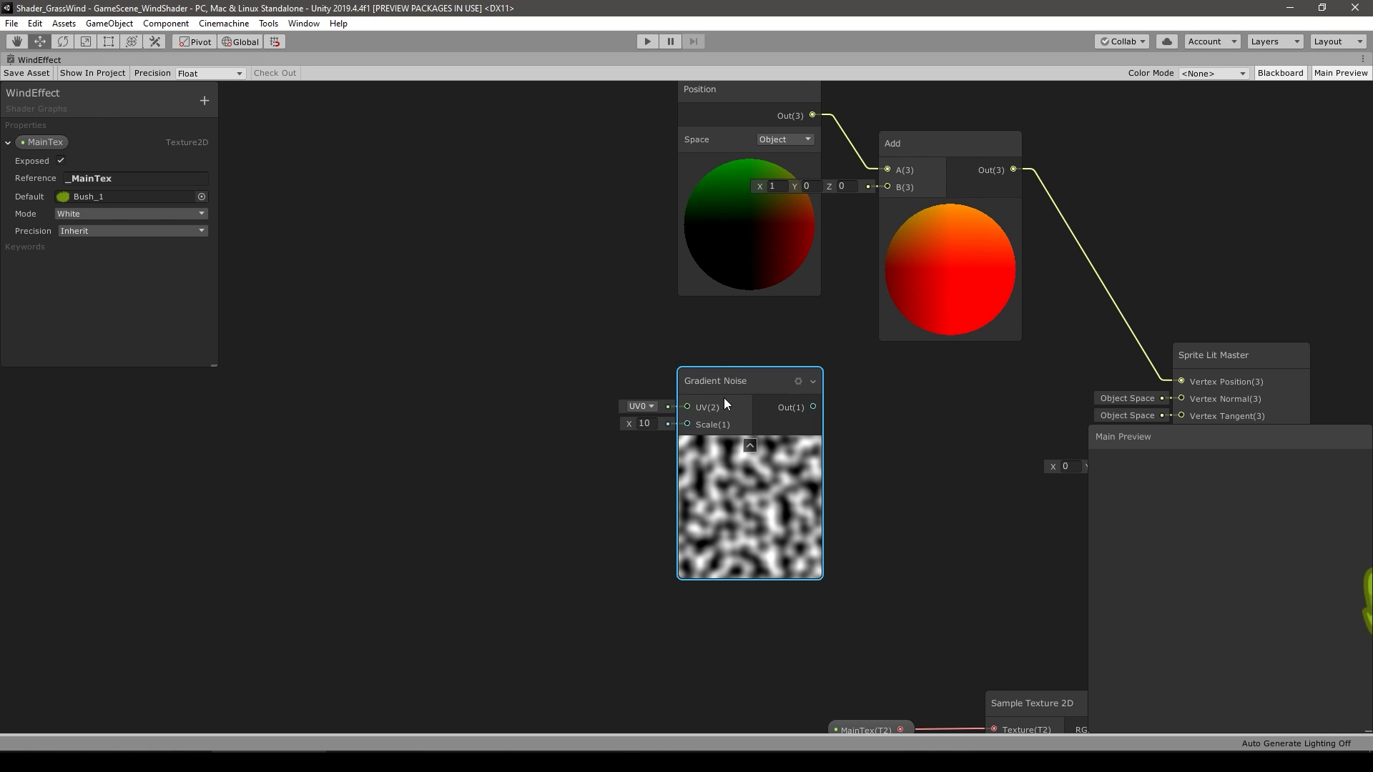
left_click_drag(700, 253, 368, 323)
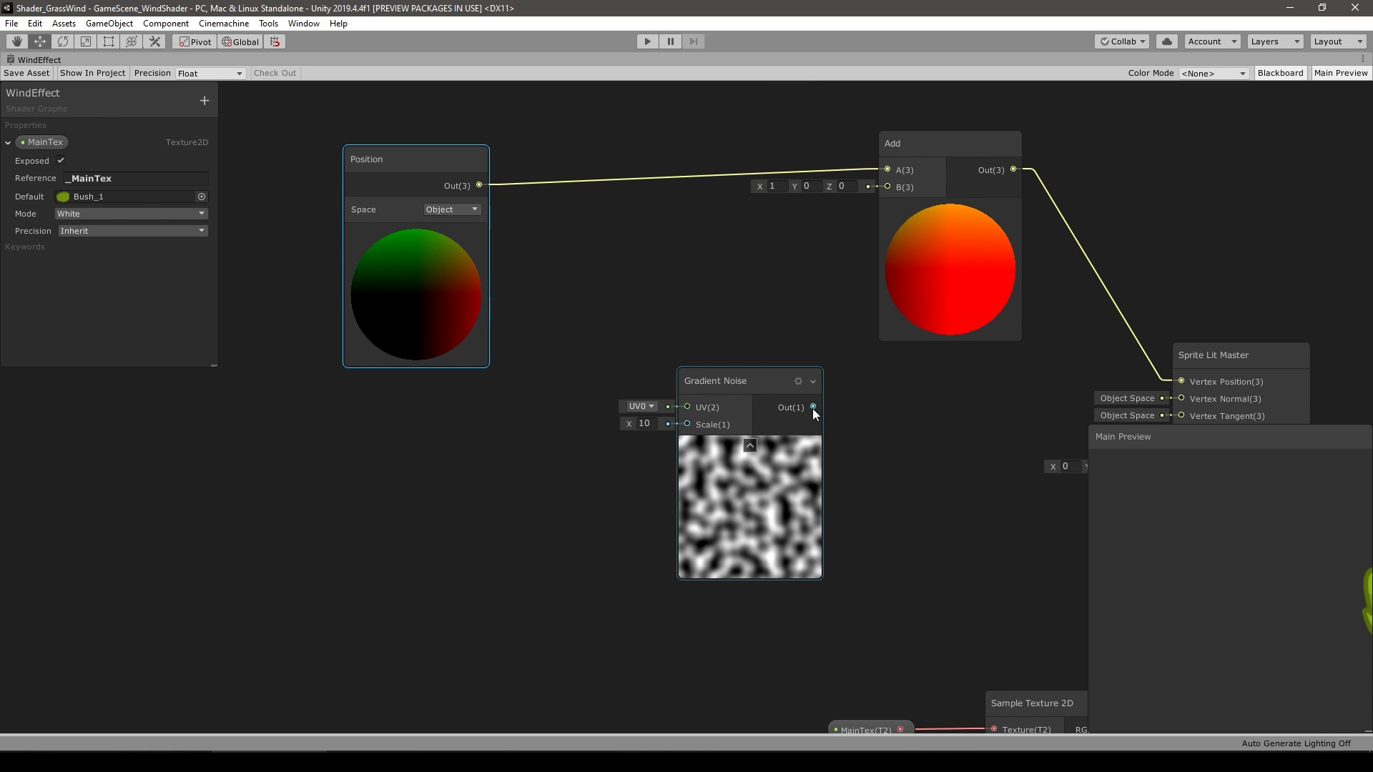
Wire Gradient Noise Out into Add's B input and lower its Scale to 4.2.
left_click_drag(812, 408, 886, 186)
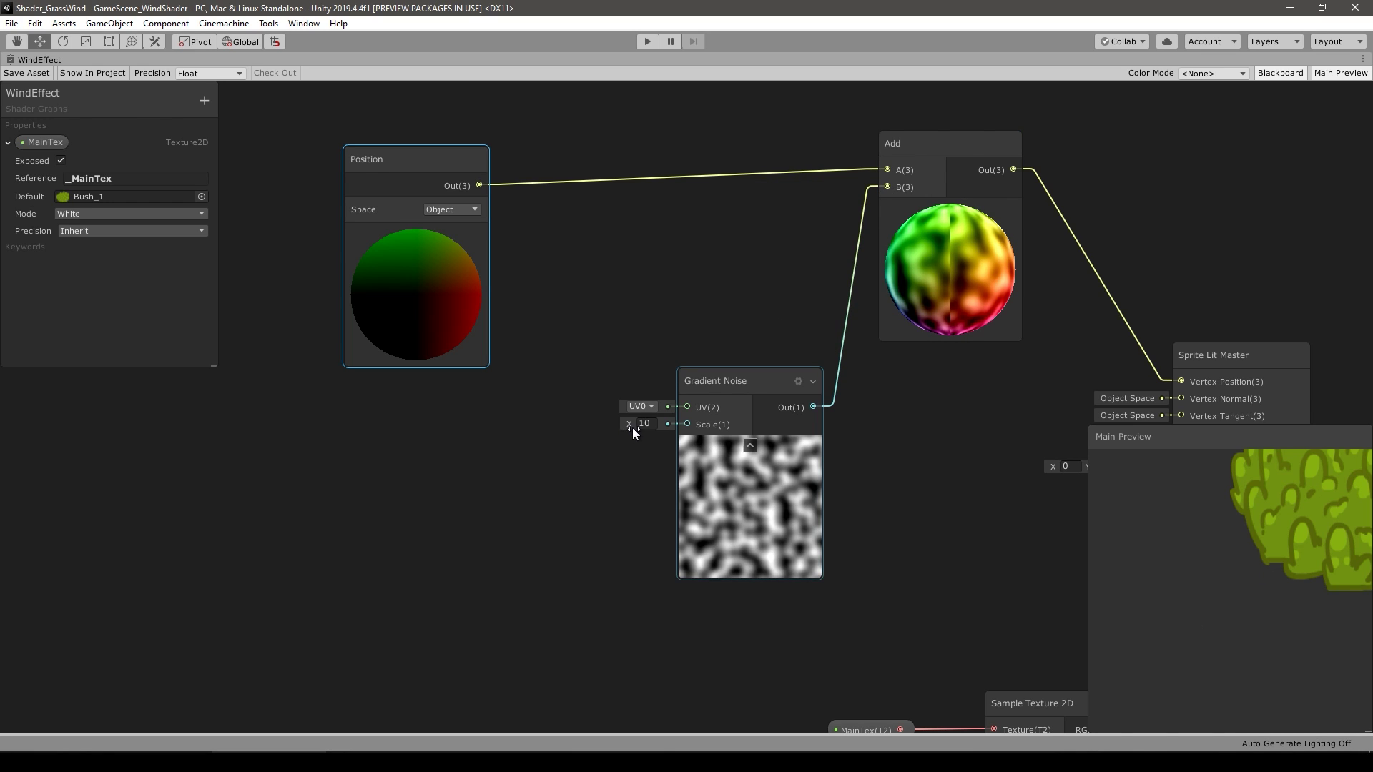
left_click_drag(632, 426, 655, 496)
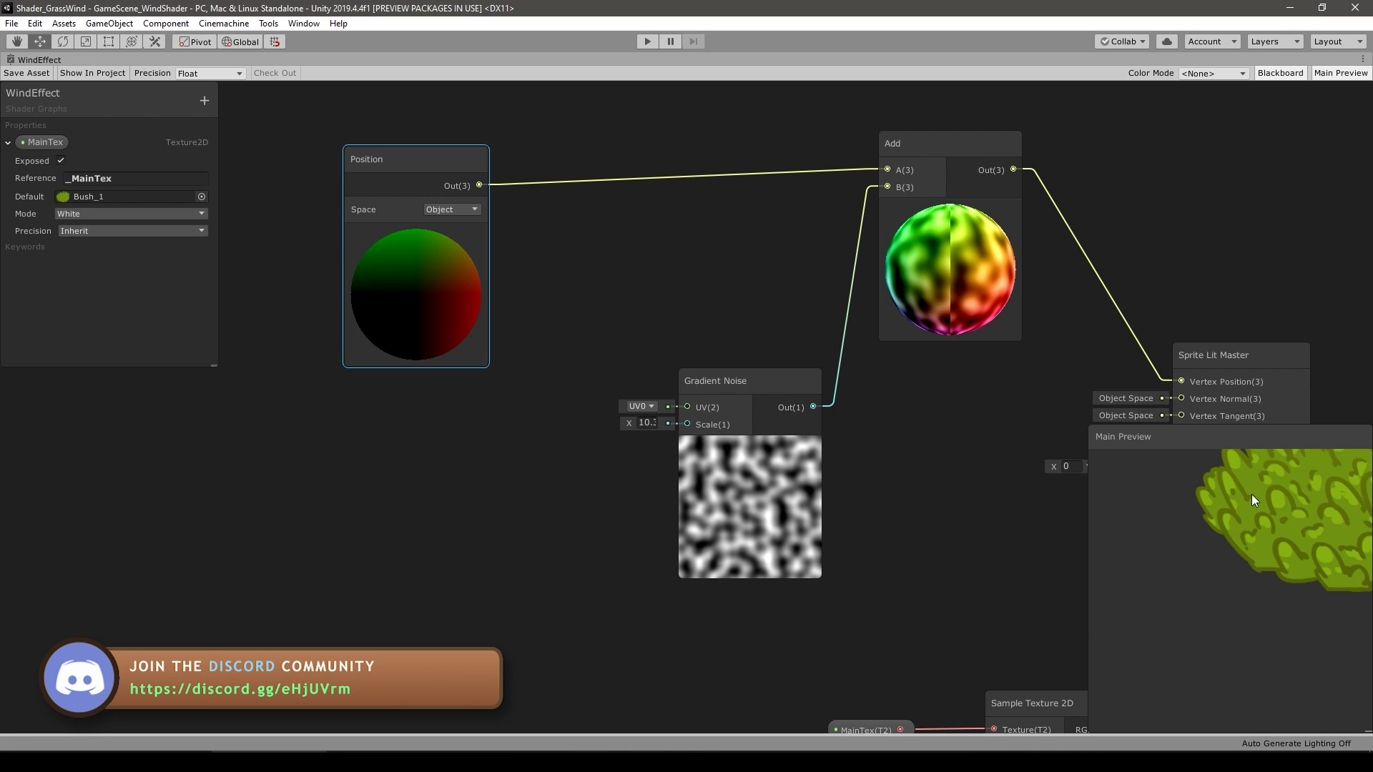
left_click_drag(629, 423, 587, 428)
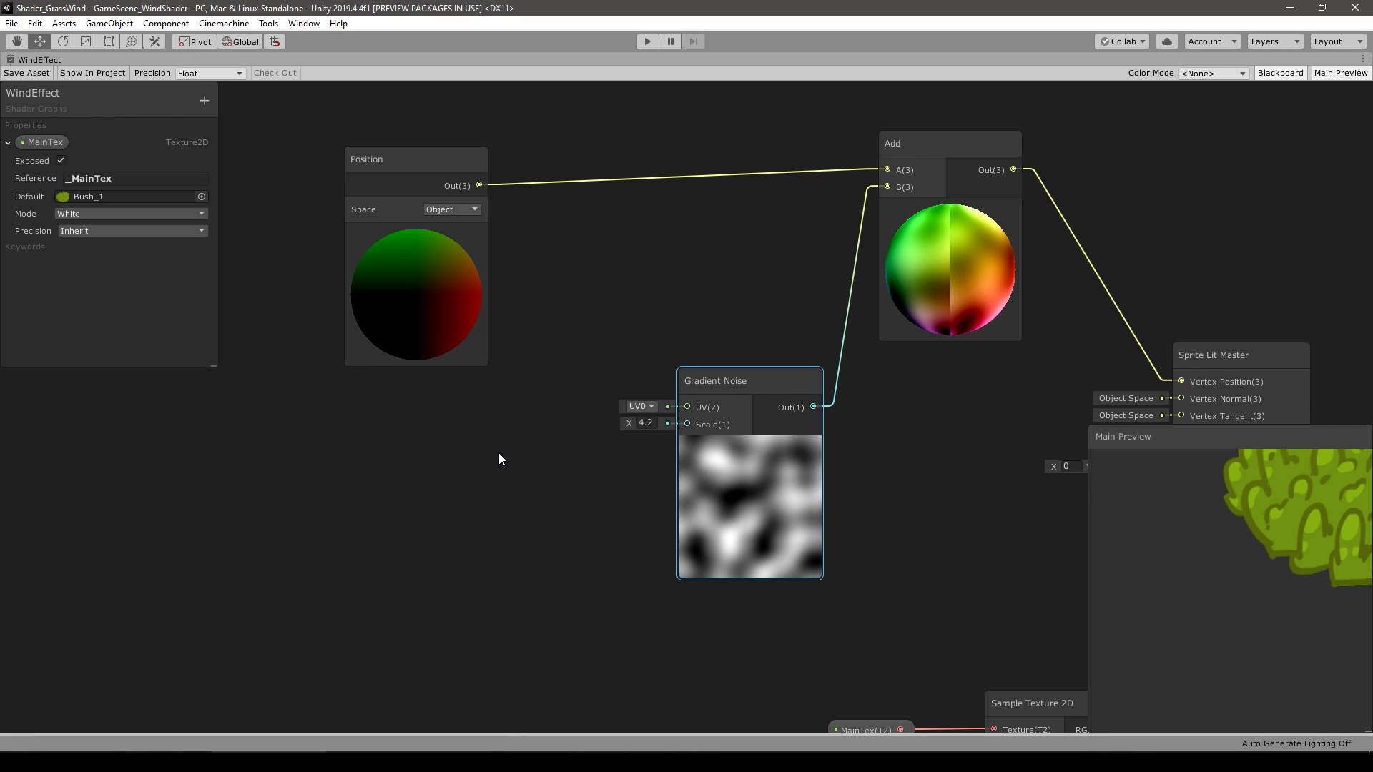
Add a Time node beside the noise and connect its Time output to Gradient Noise UV.
key("space")
type("time")
key("Return")
left_click_drag(533, 512, 469, 440)
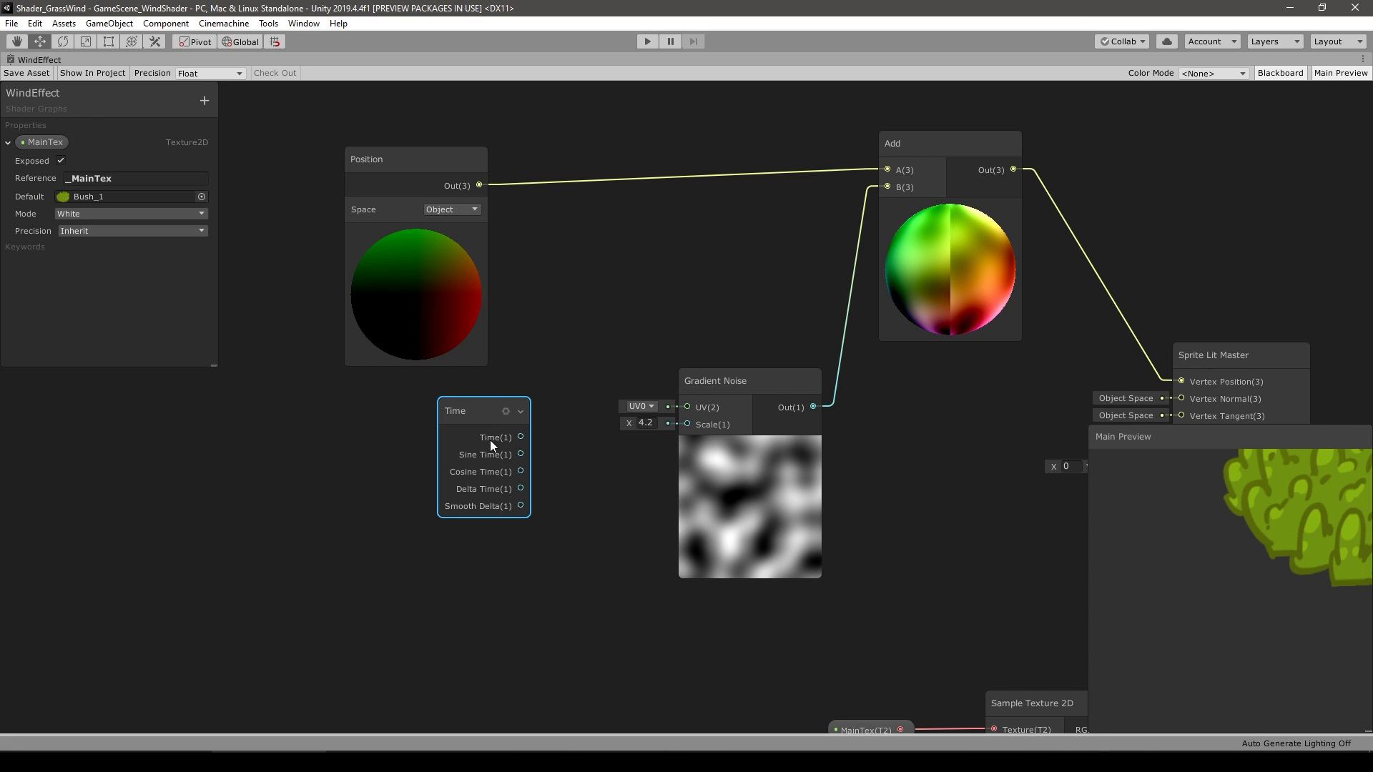
left_click_drag(521, 437, 687, 406)
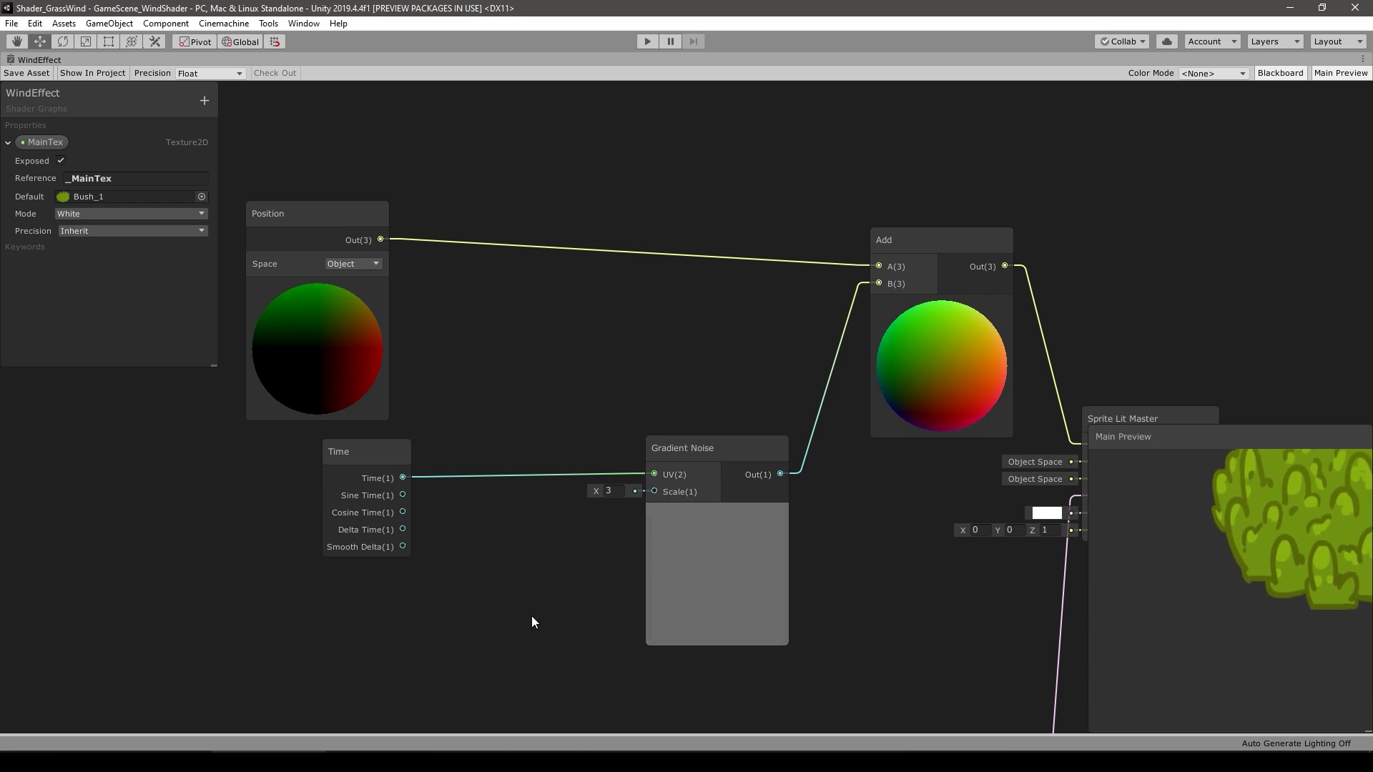
left_click(694, 646)
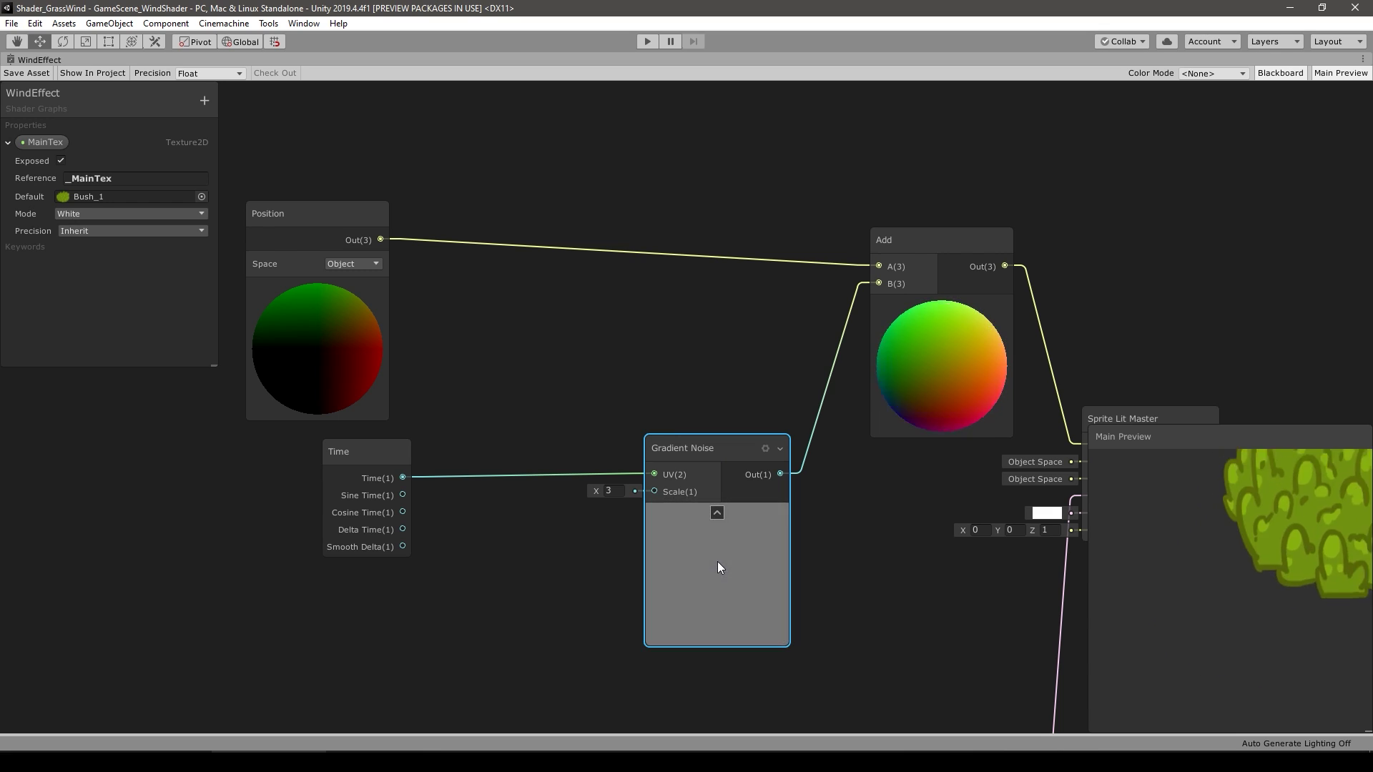
left_click_drag(290, 342, 671, 272)
Feed a duplicated Position plus Time through a new Add node into the Gradient Noise UV.
key("ctrl+d")
left_click_drag(727, 316, 338, 348)
left_click(490, 422)
key("space")
type("add")
key("Return")
left_click_drag(522, 428, 504, 366)
left_click_drag(402, 478, 488, 423)
left_click_drag(408, 223, 488, 406)
left_click_drag(613, 406, 653, 474)
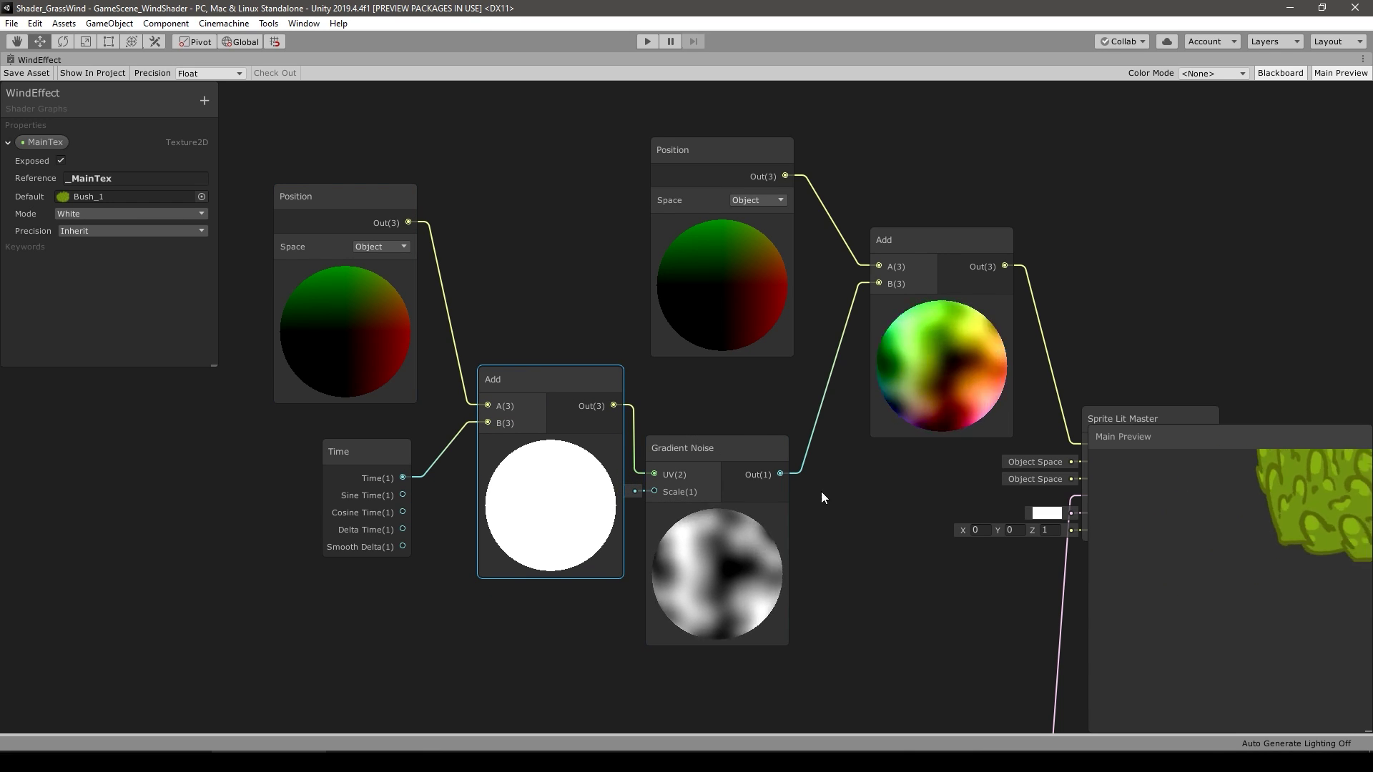
Set the Gradient Noise Scale to 1.
left_click(719, 614)
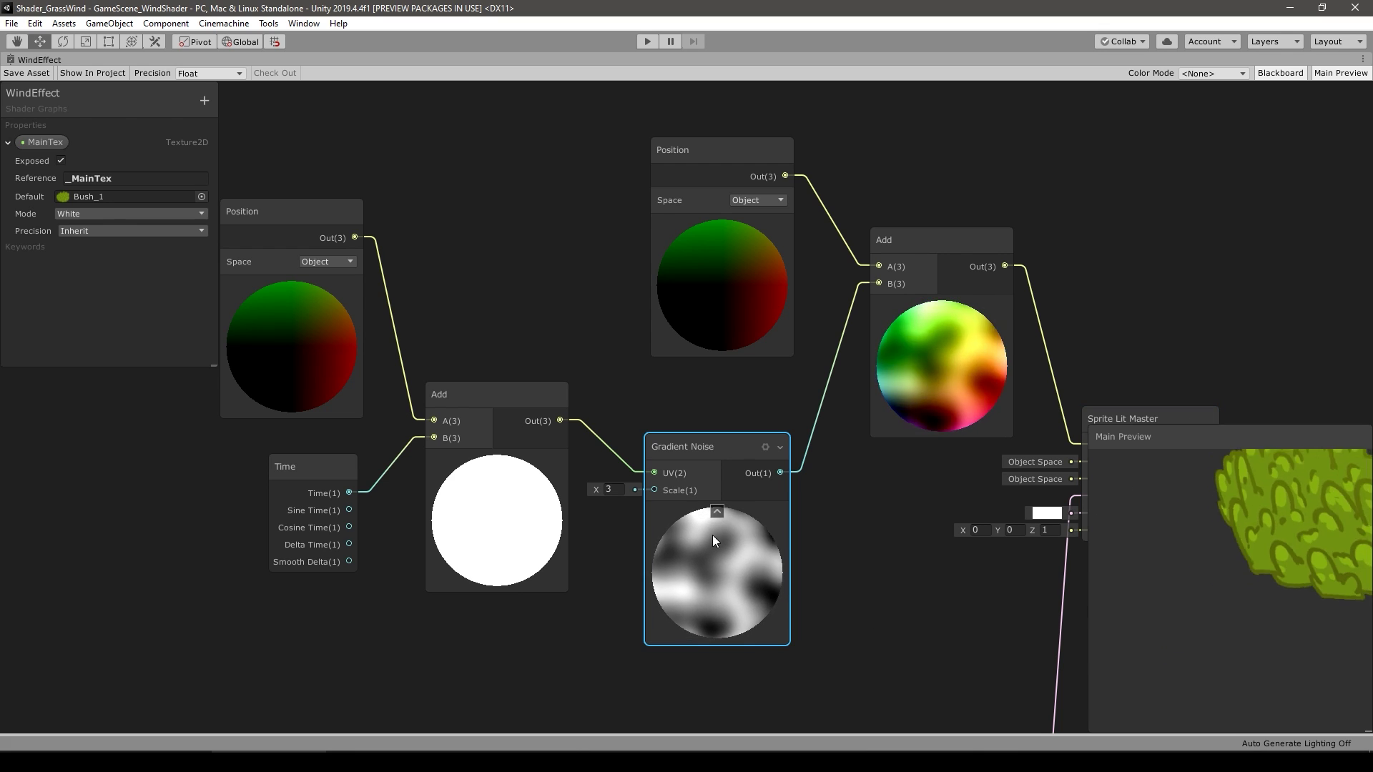
left_click_drag(596, 491, 572, 495)
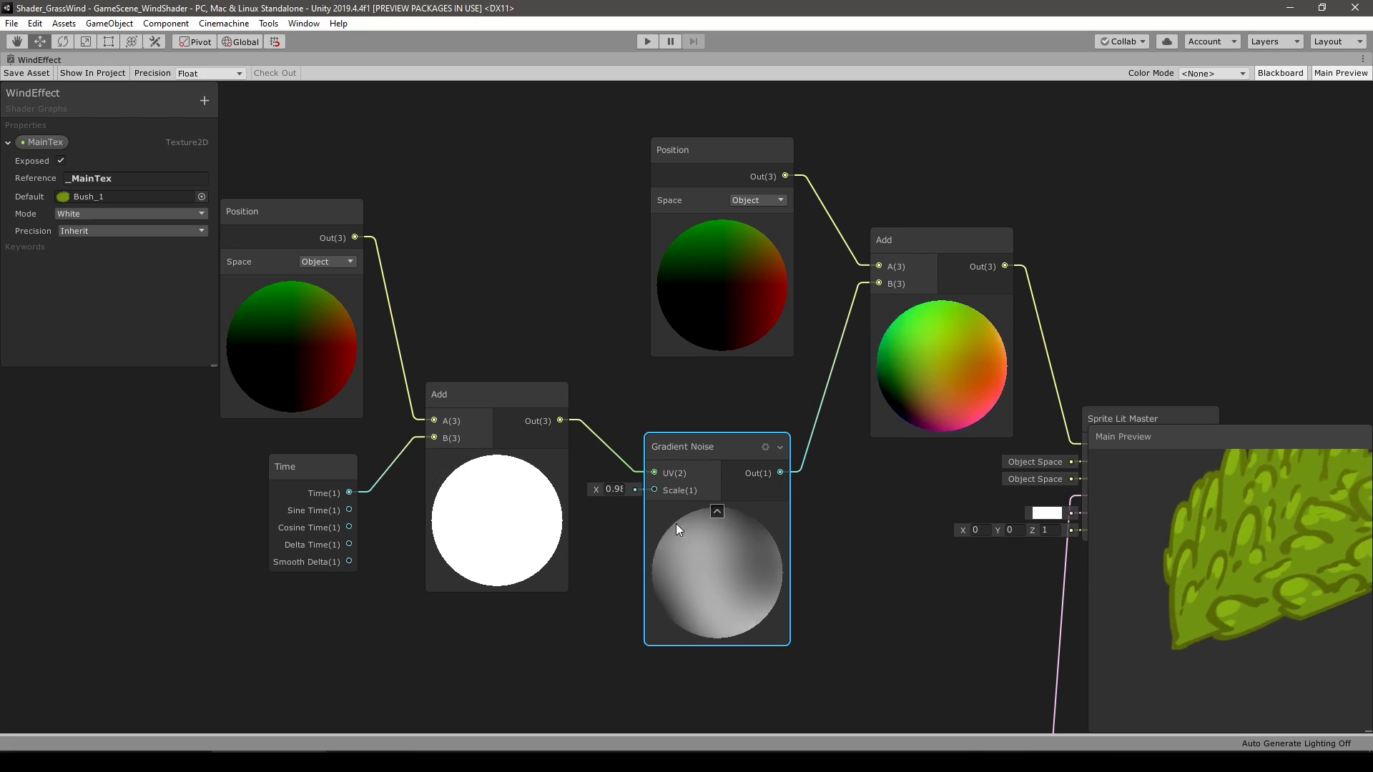
left_click(608, 490)
type("100")
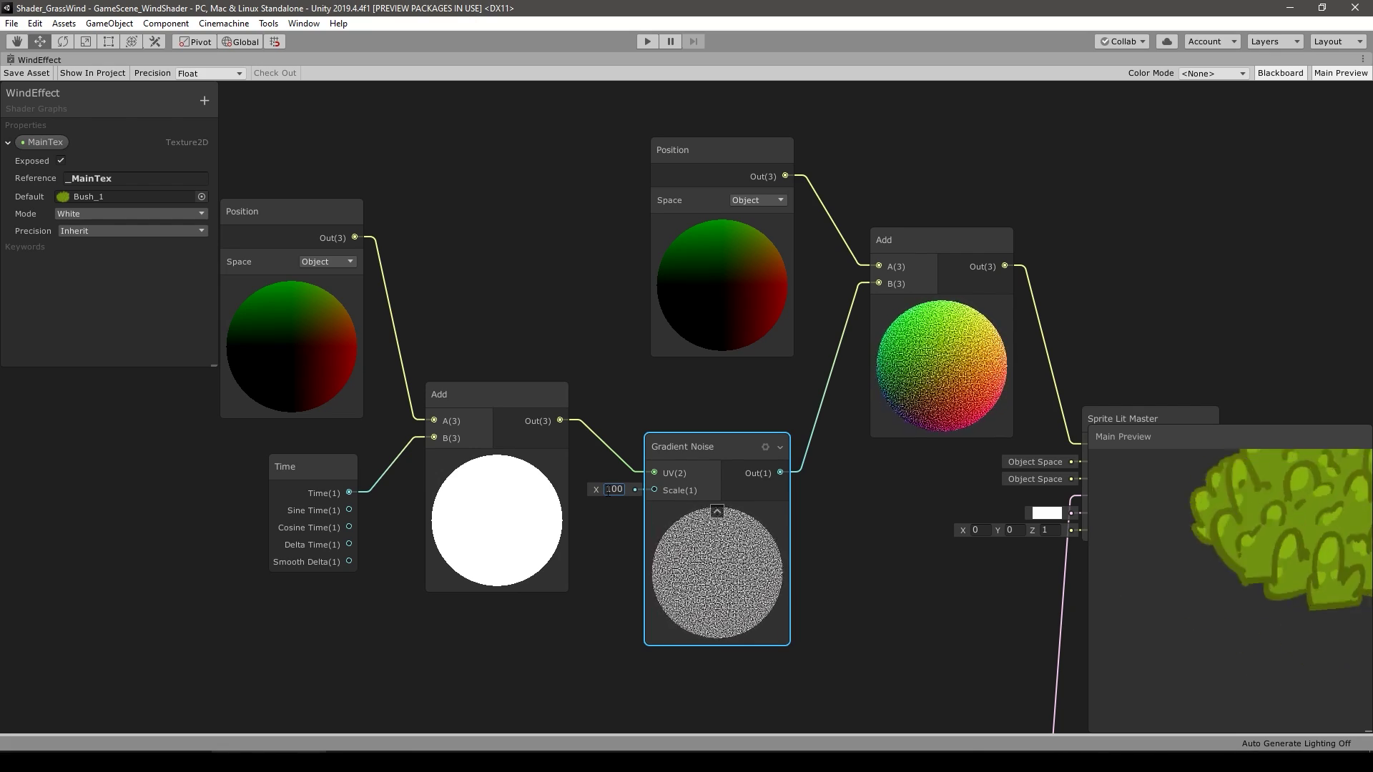
key("BackSpace")
key("BackSpace")
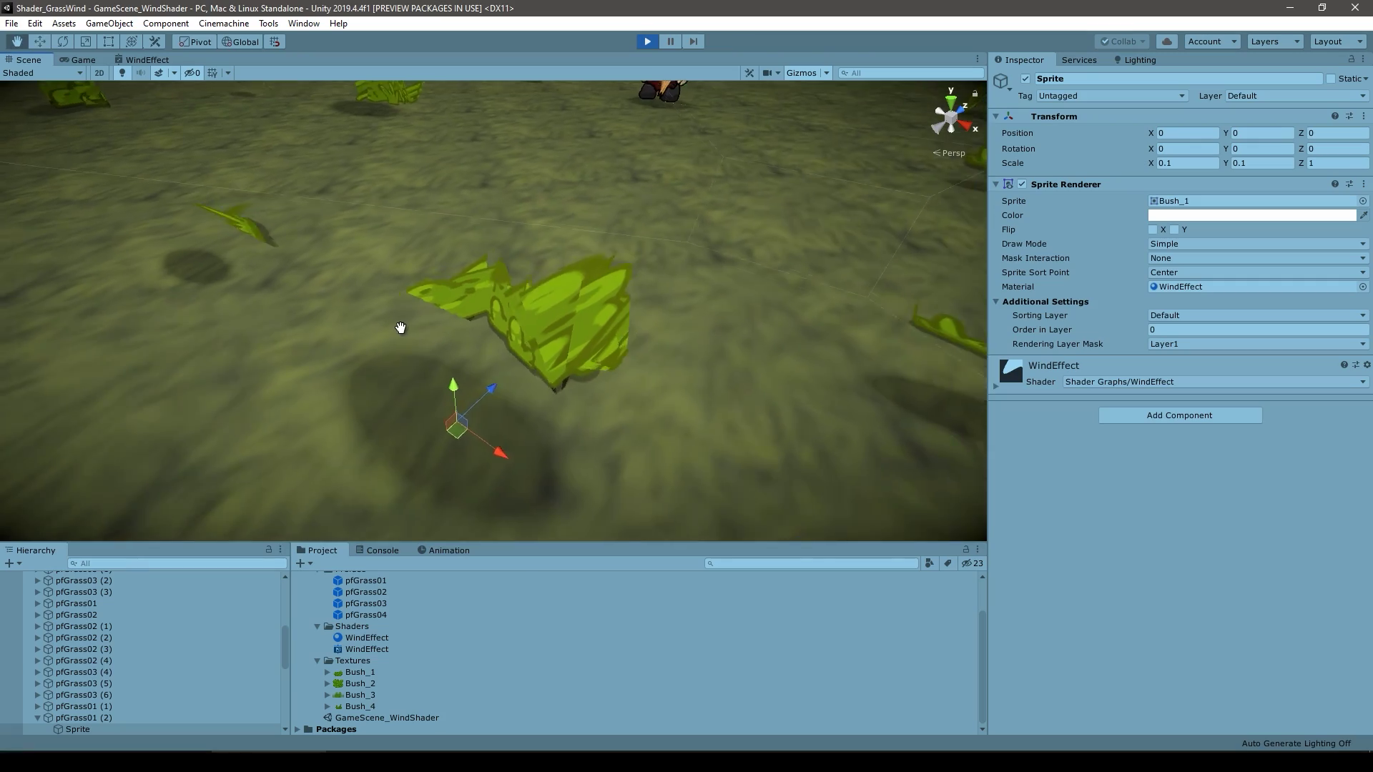
scroll(396, 336, "down", 5)
middle_click_drag(392, 347, 402, 425)
left_click_drag(402, 425, 513, 302, "alt")
scroll(512, 302, "up", 10)
scroll(558, 250, "down", 5)
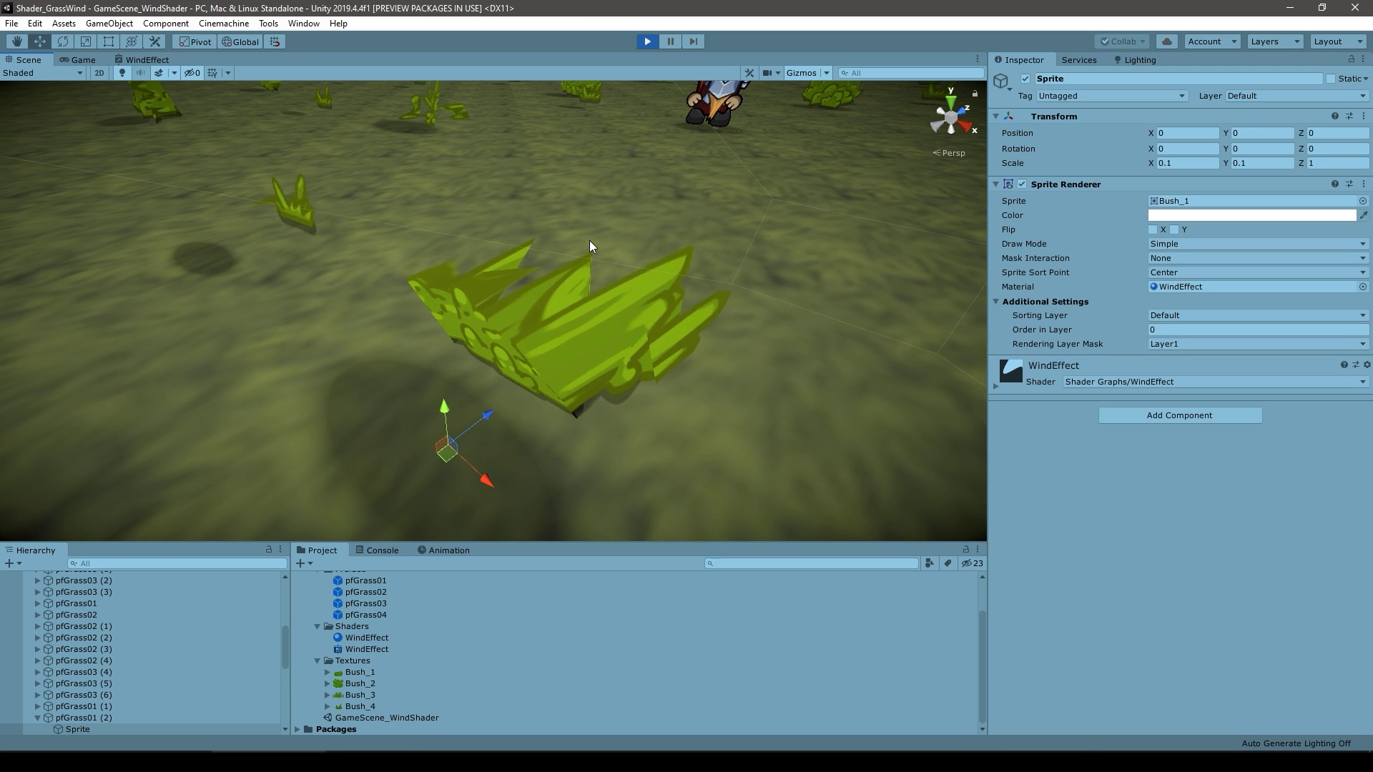
Stop play mode and create a Split node fed by the Position output.
key("ctrl+p")
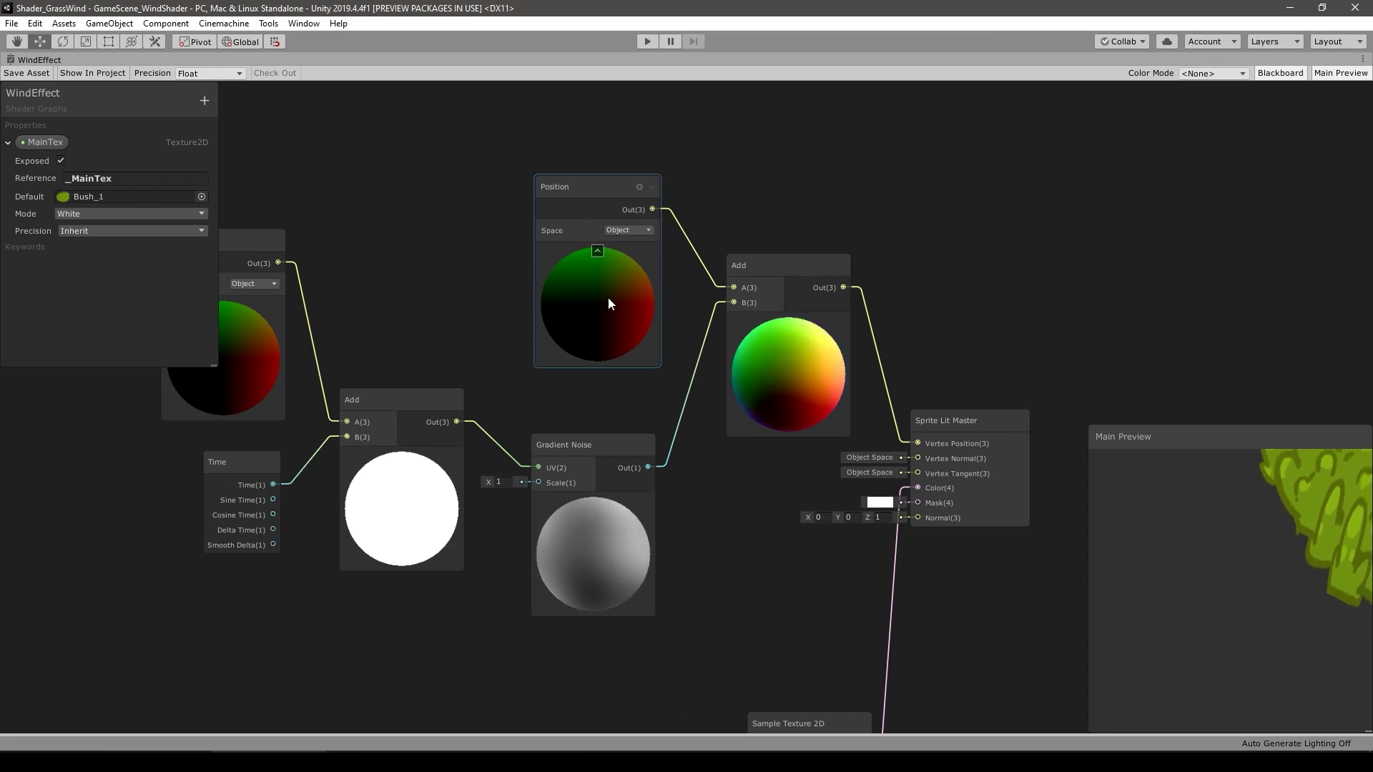
left_click_drag(616, 330, 504, 293)
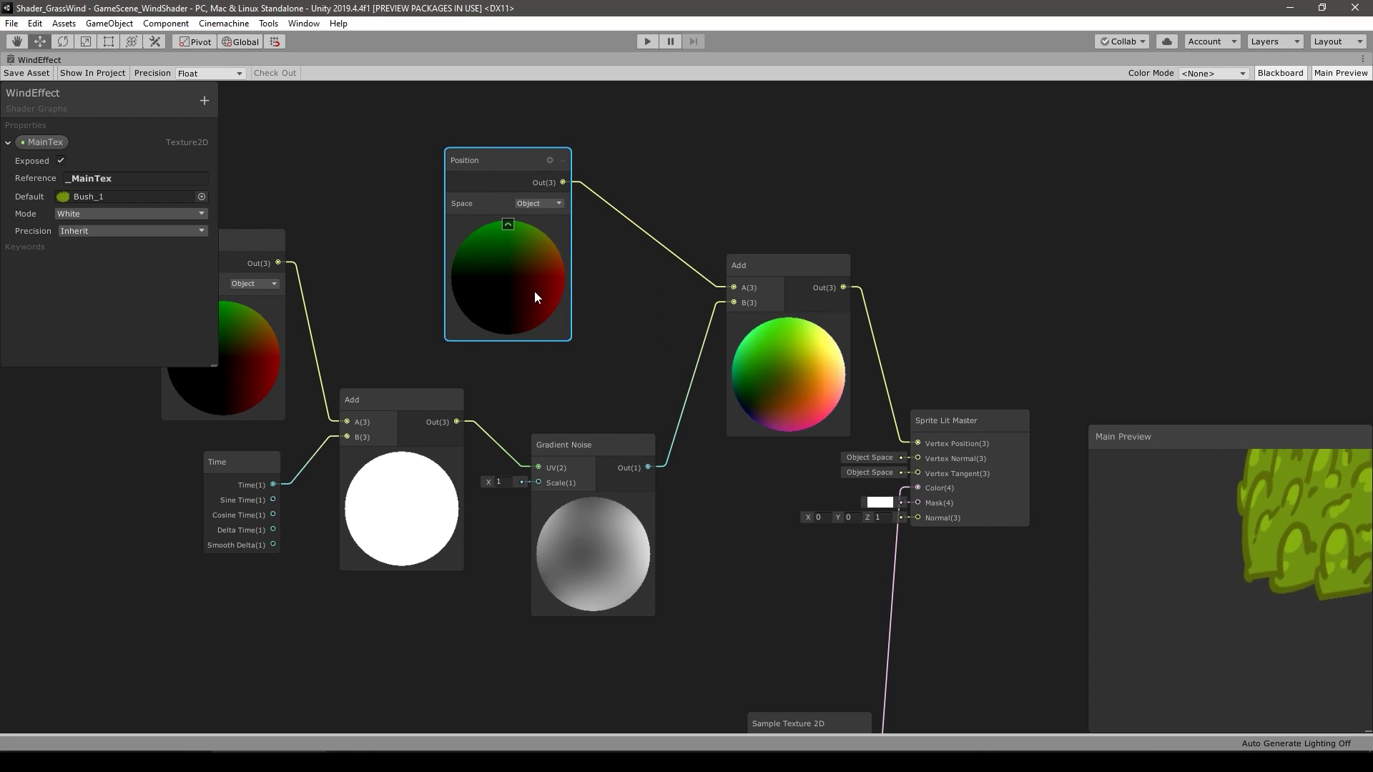
left_click_drag(494, 247, 475, 220)
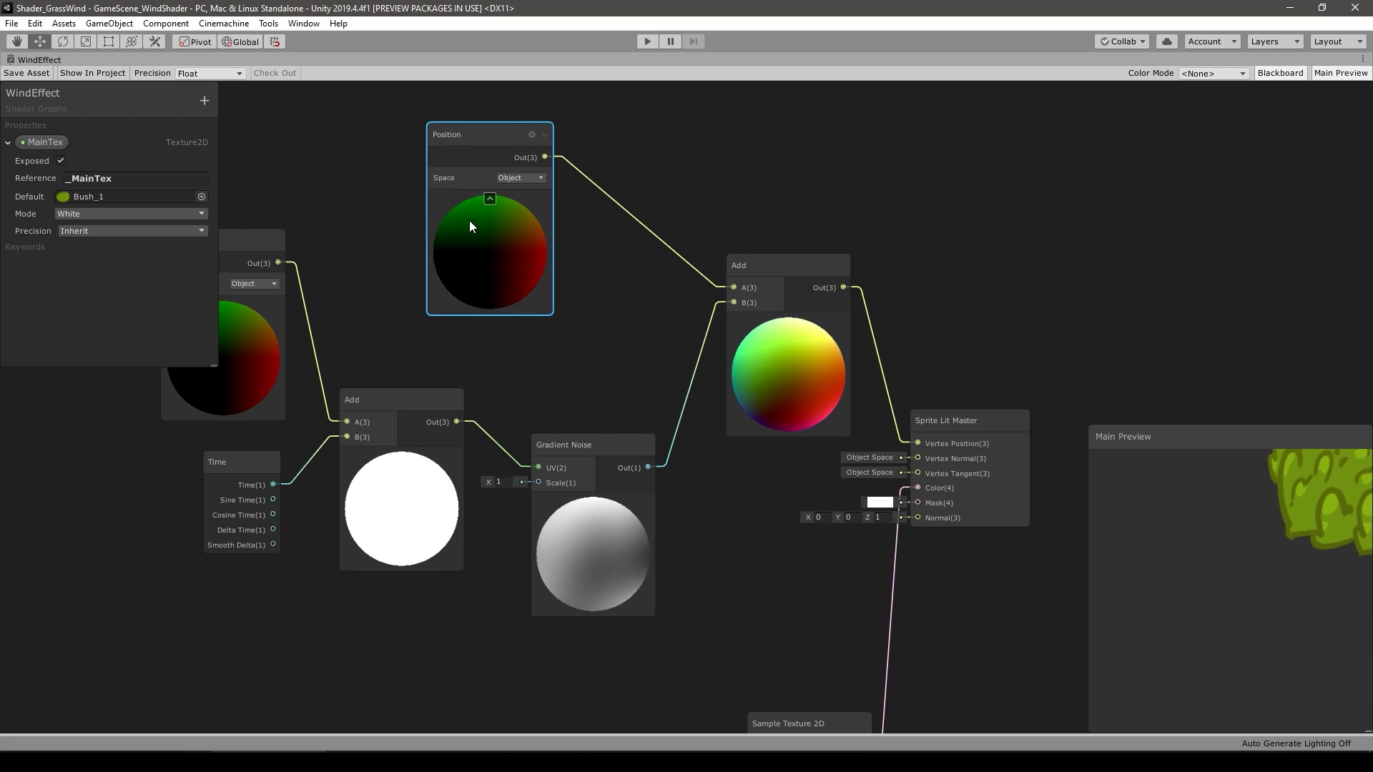
left_click_drag(599, 169, 598, 169)
type("split")
key("Return")
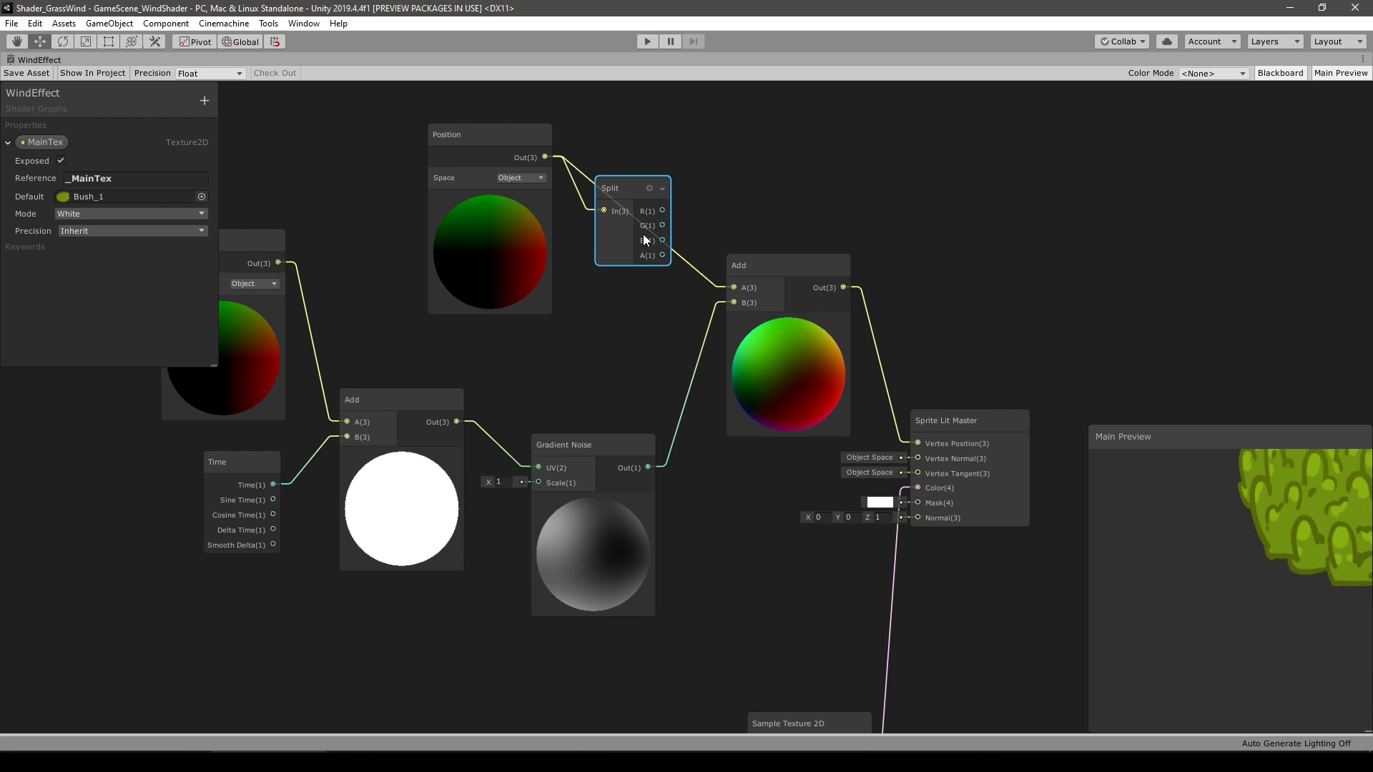
Connect Split's R output to Add's A input and move Sprite Lit Master right.
middle_click_drag(791, 270, 718, 303)
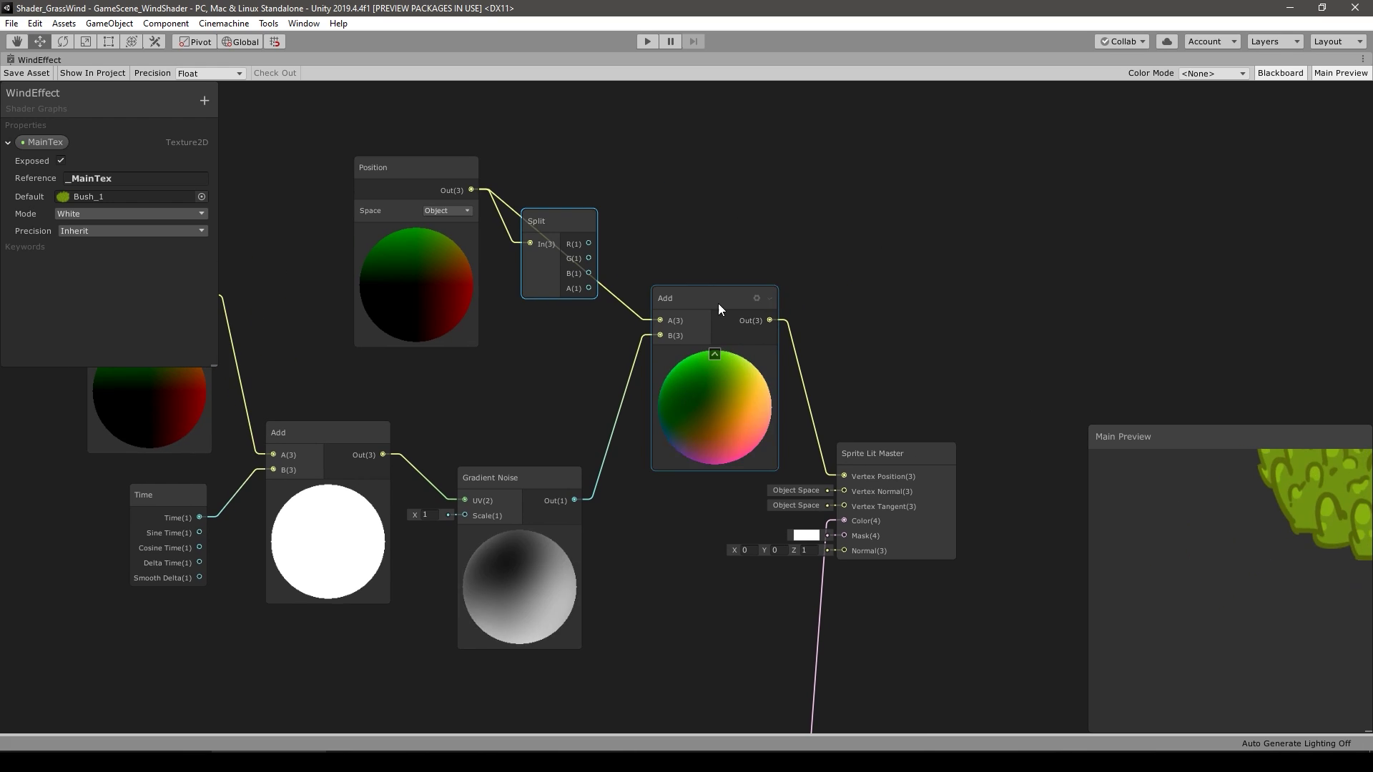
left_click_drag(695, 349, 671, 411)
left_click(685, 332)
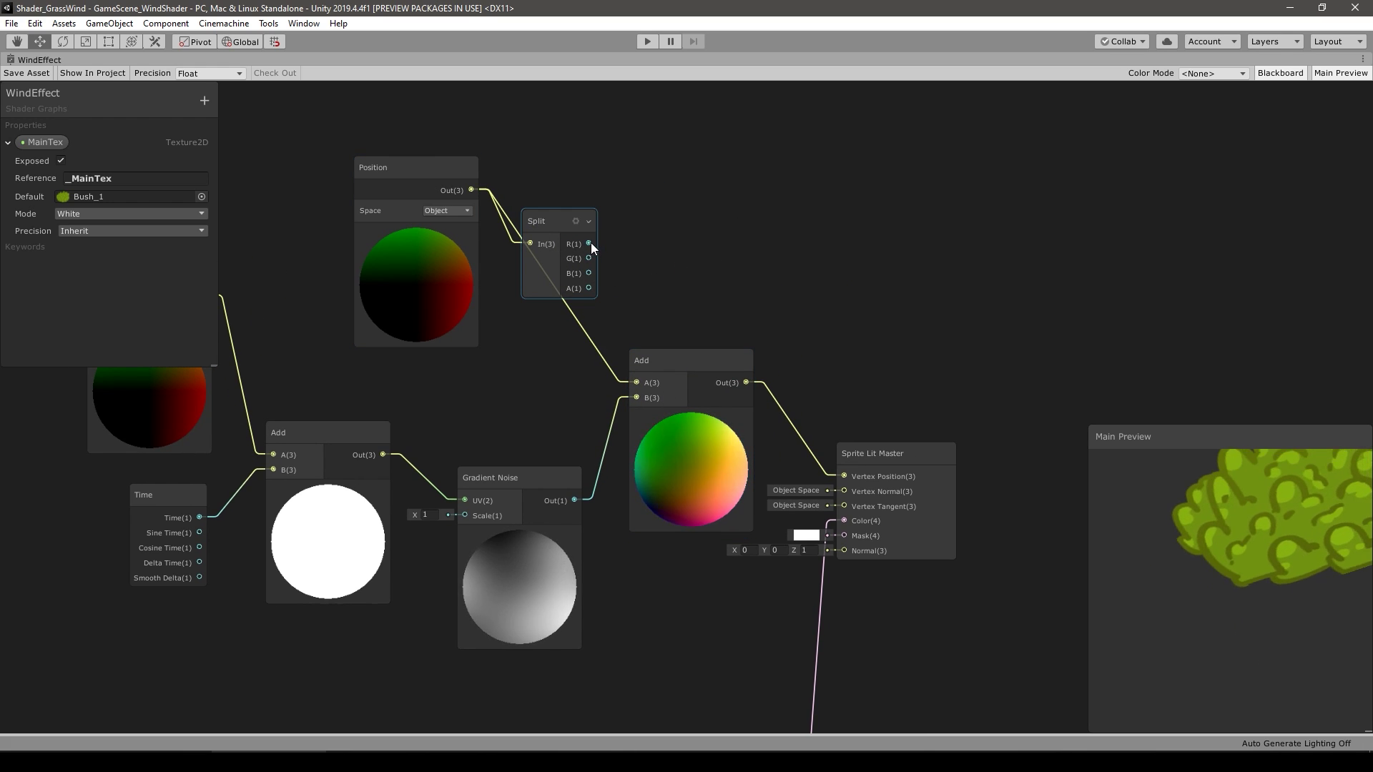
left_click_drag(588, 243, 634, 383)
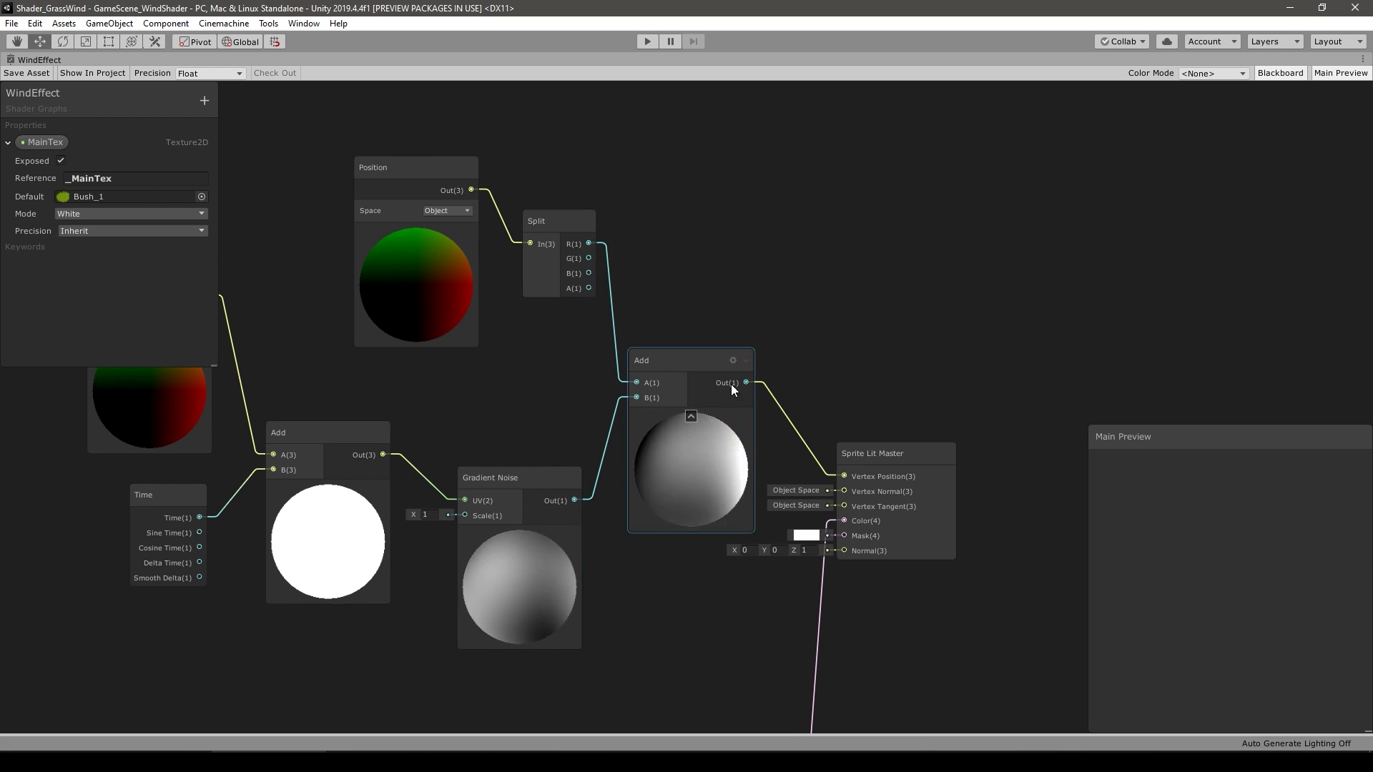
left_click_drag(928, 454, 1084, 449)
middle_click_drag(880, 333, 689, 308)
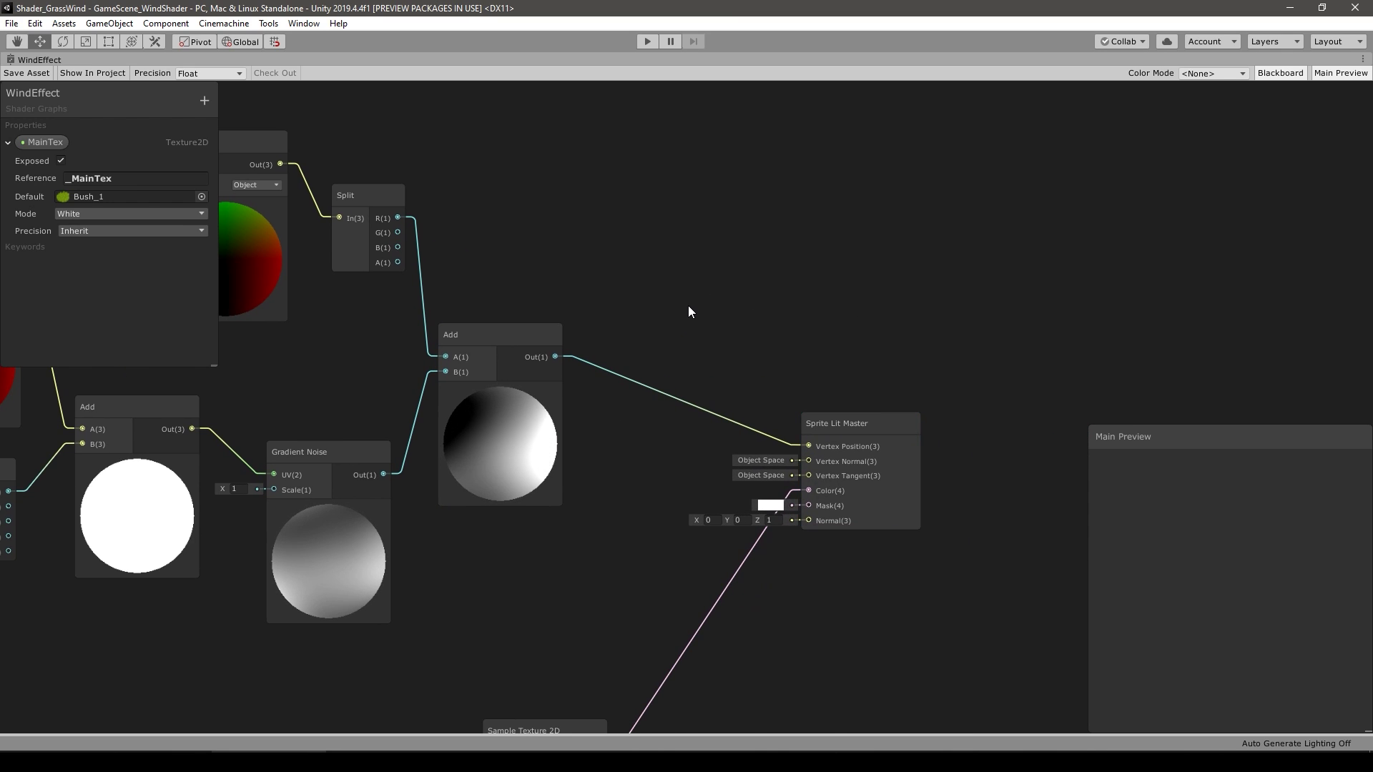
Add a Combine node taking the noise sum as R and Split's G and B channels.
key("space")
type("combine")
key("Return")
left_click_drag(708, 331, 642, 265)
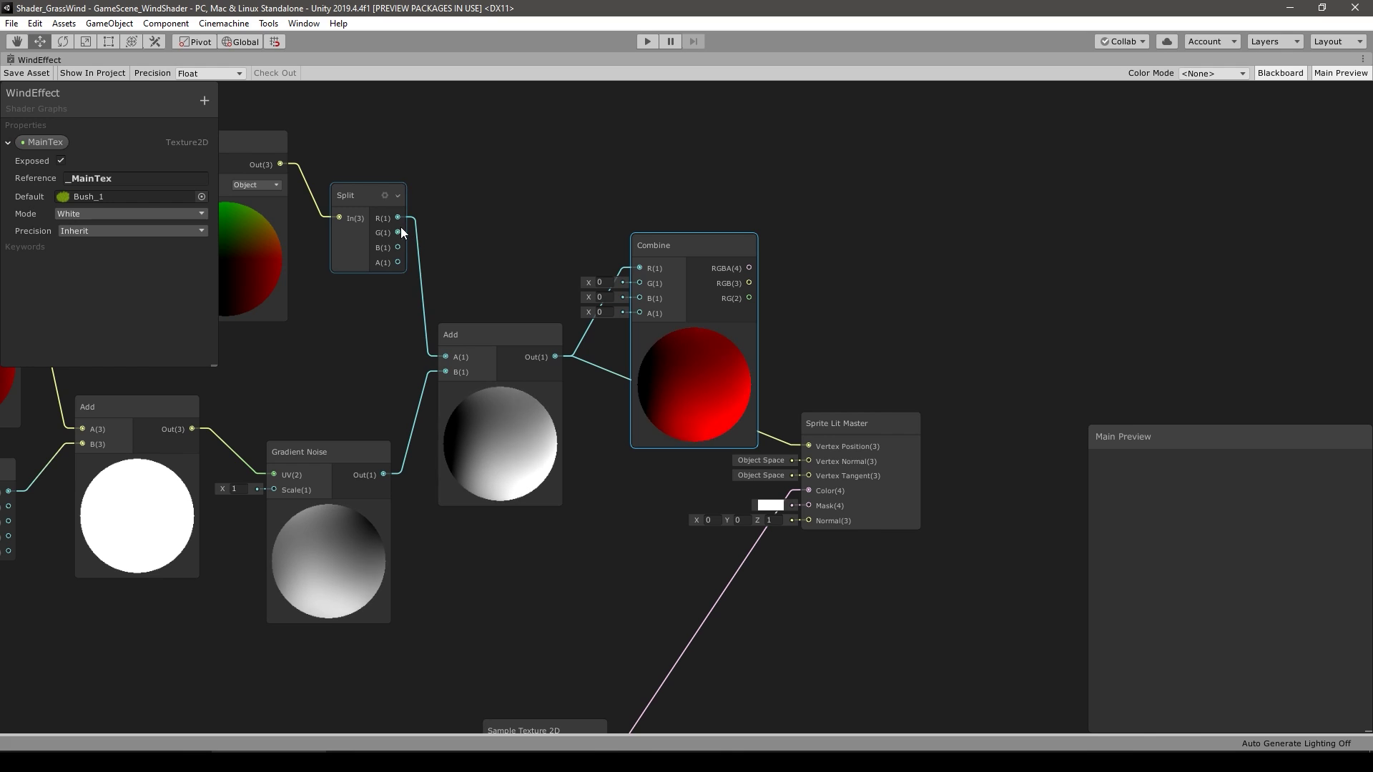
left_click_drag(397, 232, 456, 258)
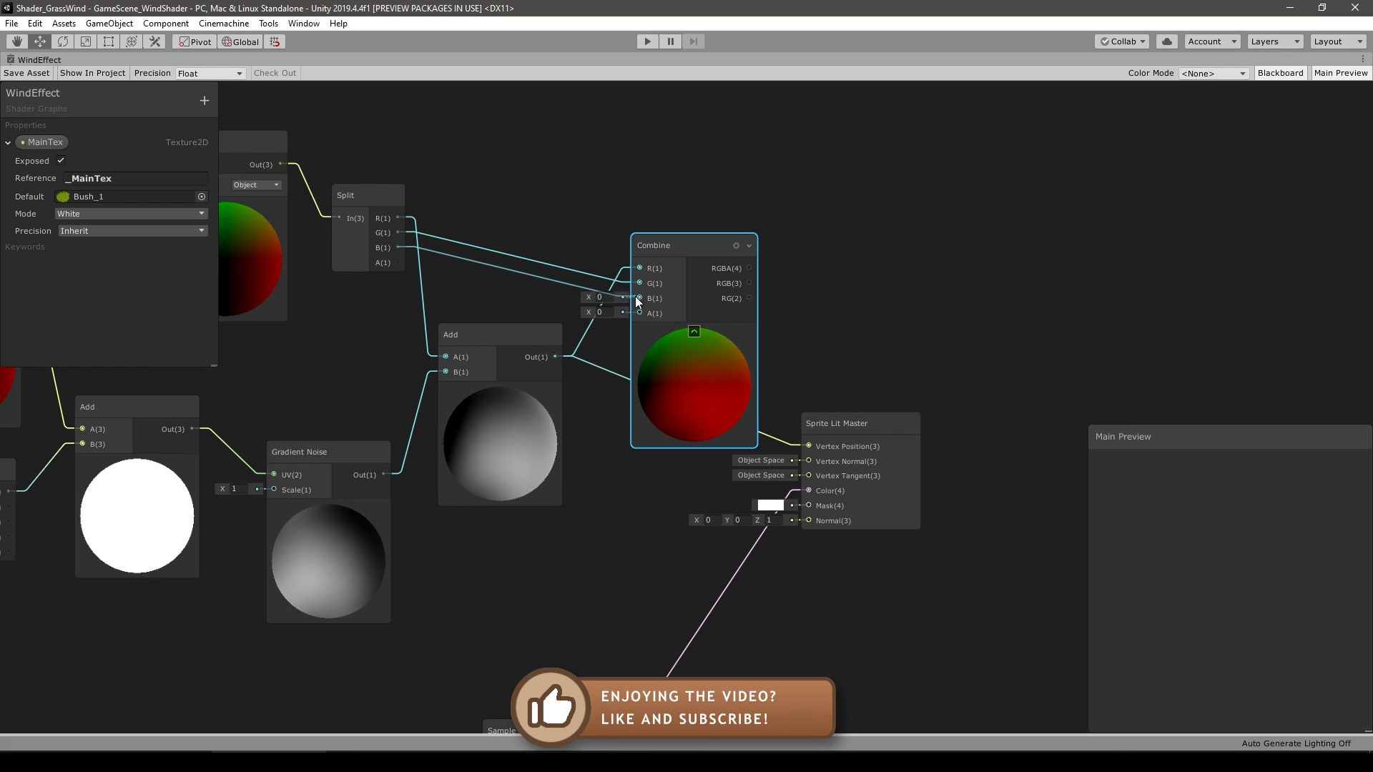
left_click_drag(638, 301, 639, 298)
left_click_drag(865, 420, 968, 398)
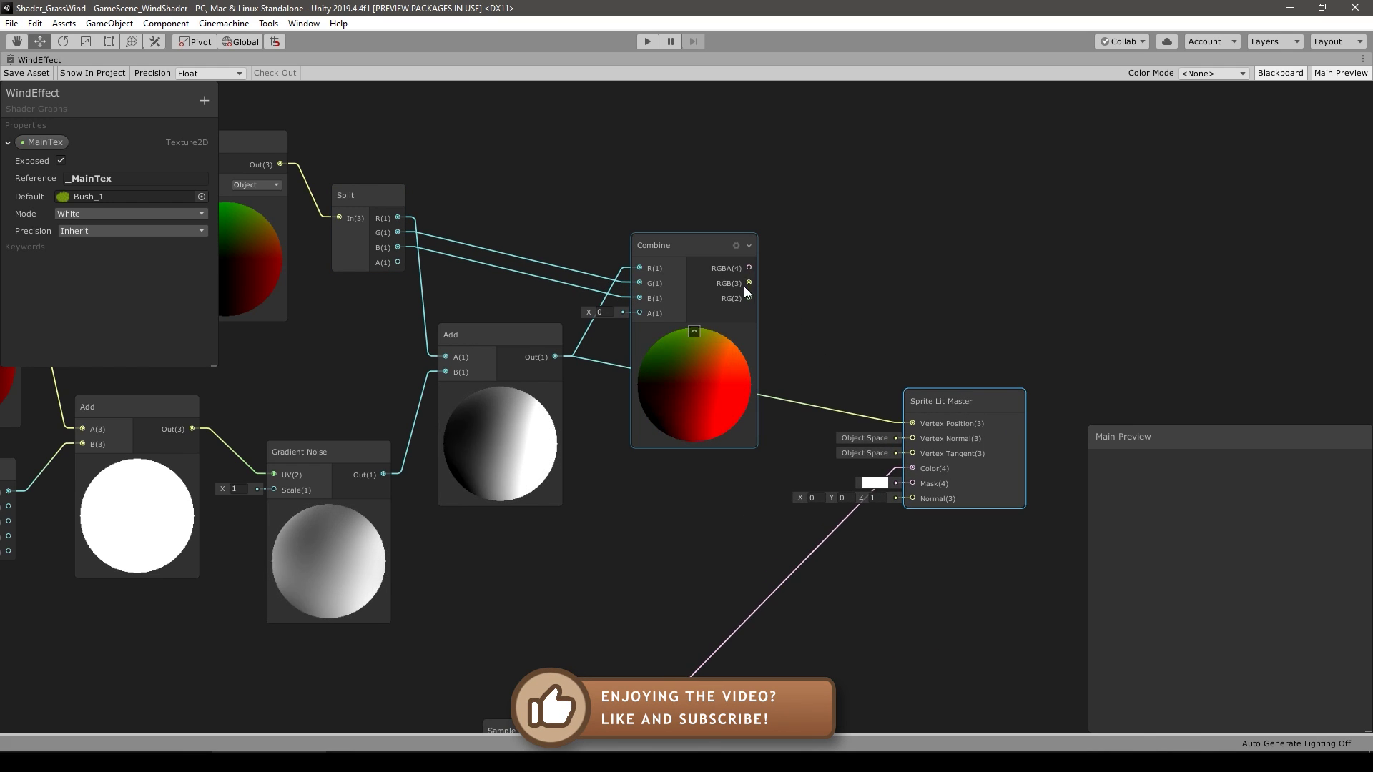
left_click(1249, 573)
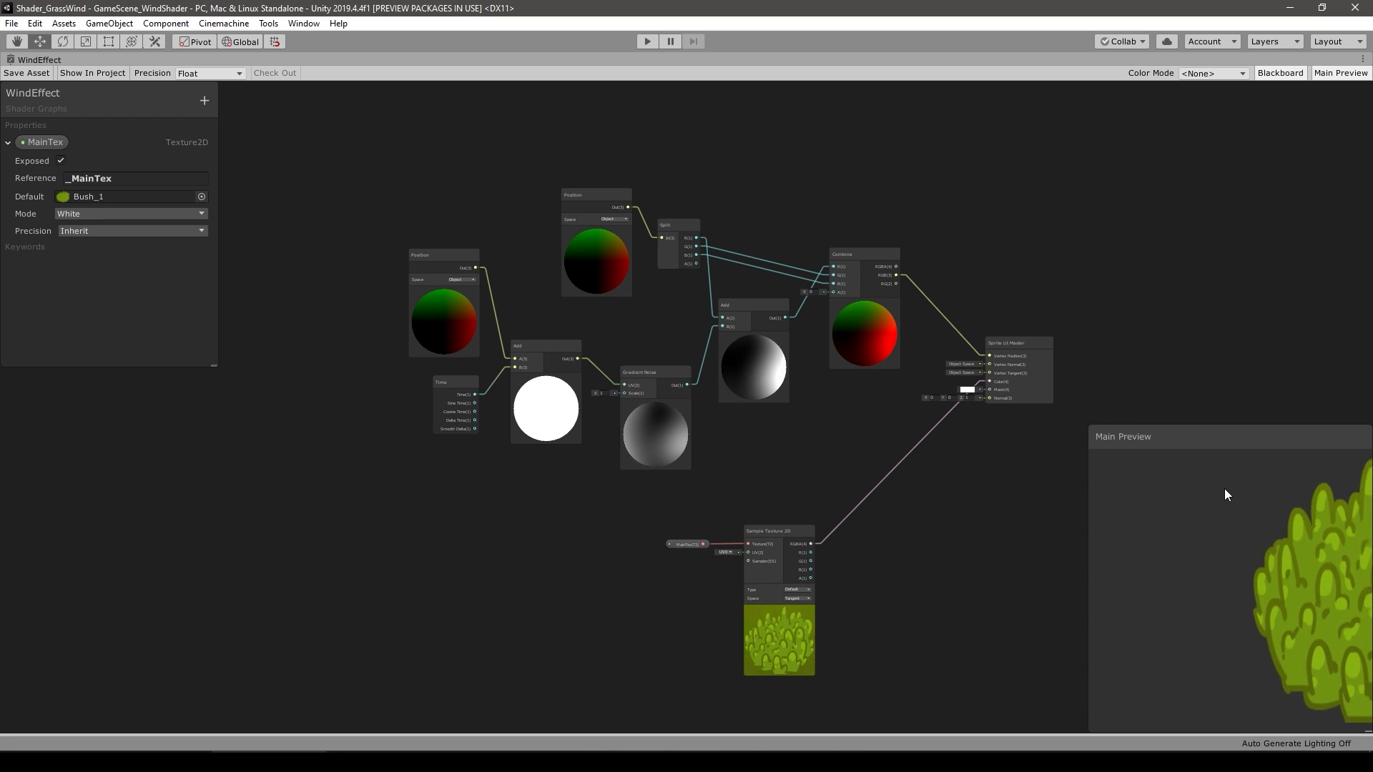
Move the Position, Time, Add and Gradient Noise nodes to the left.
scroll(577, 551, "up", 3)
scroll(658, 533, "up", 2)
left_click(890, 420)
scroll(890, 420, "down", 1)
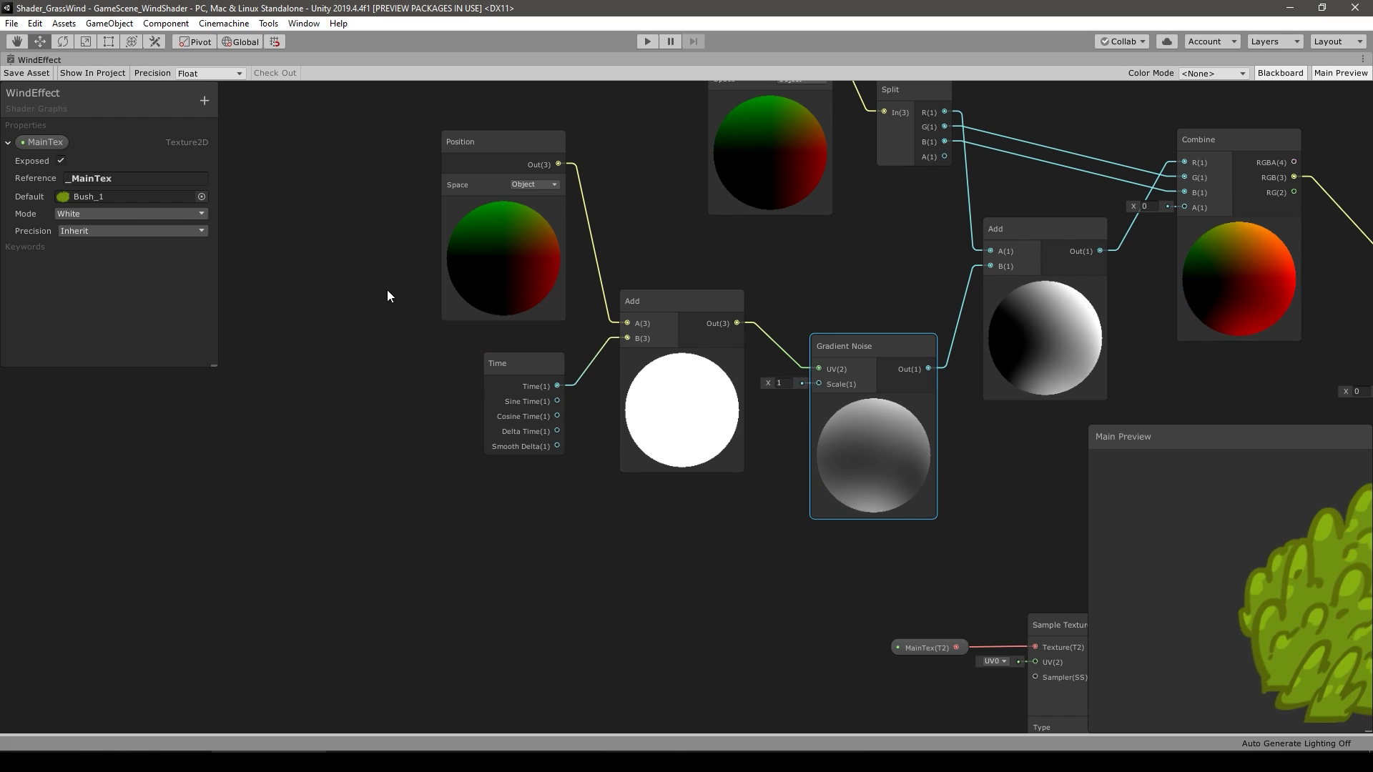
left_click_drag(337, 239, 873, 527)
left_click_drag(858, 455, 454, 469)
left_click_drag(689, 491, 674, 487)
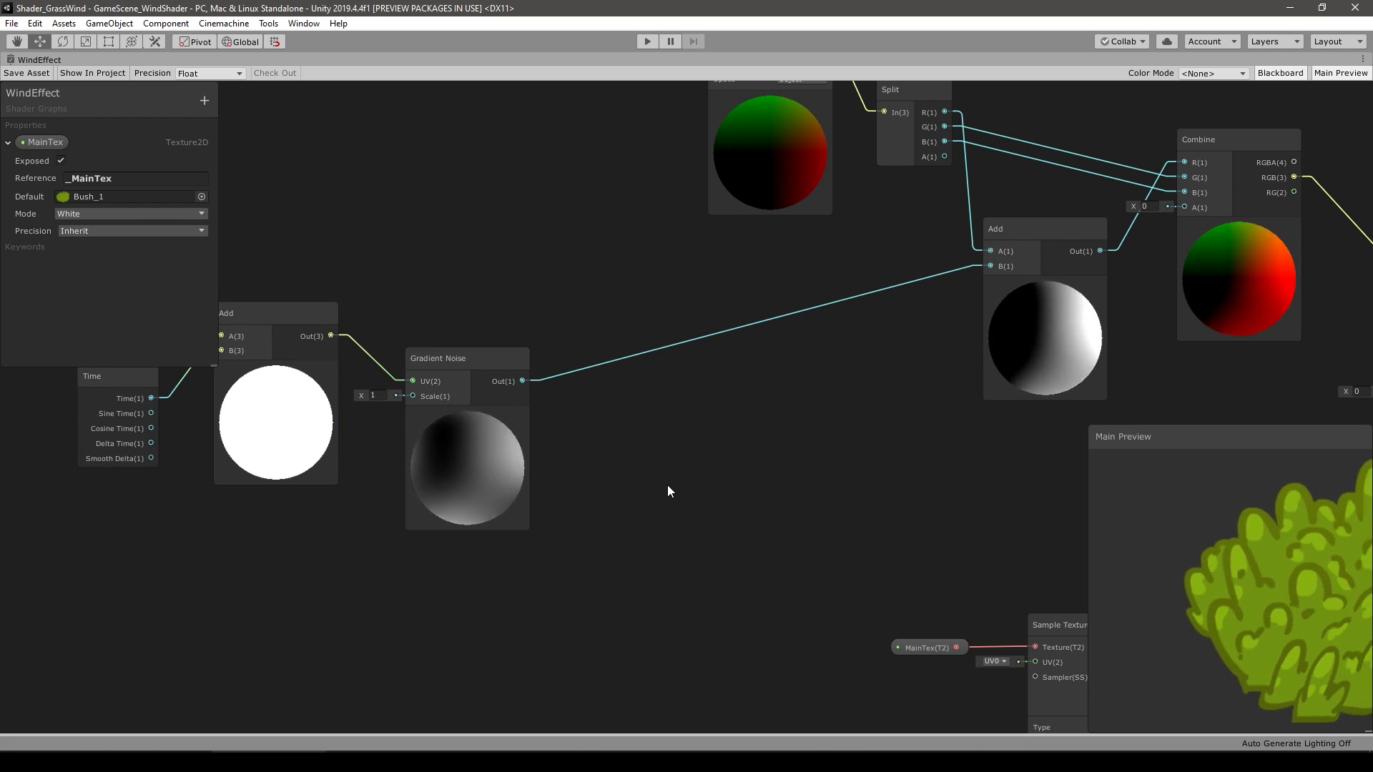
Subtract 0.5 from the Gradient Noise output and feed the result into Add's B input.
key("space")
type("sub")
key("Return")
left_click_drag(697, 367, 691, 353)
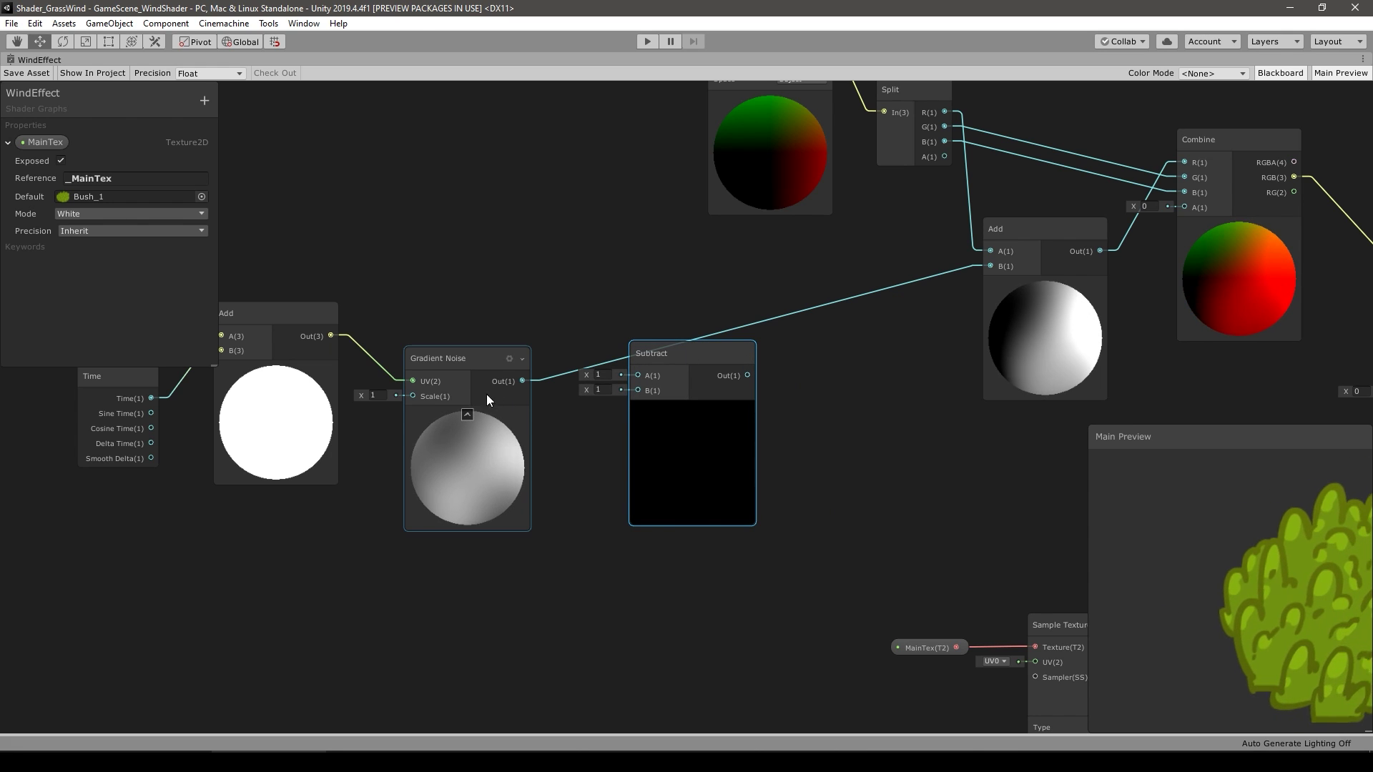
left_click_drag(521, 380, 637, 376)
left_click(605, 390)
type("0.5")
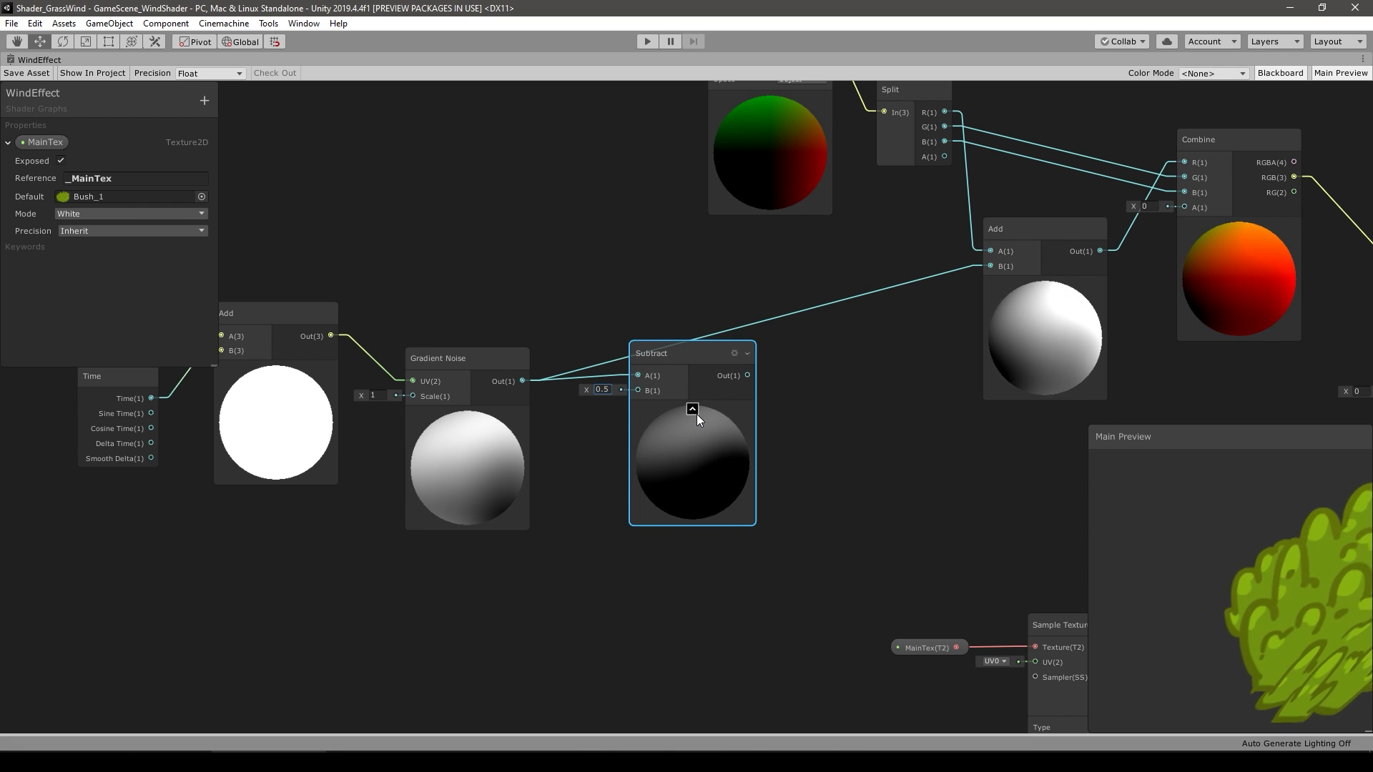
left_click_drag(747, 376, 984, 270)
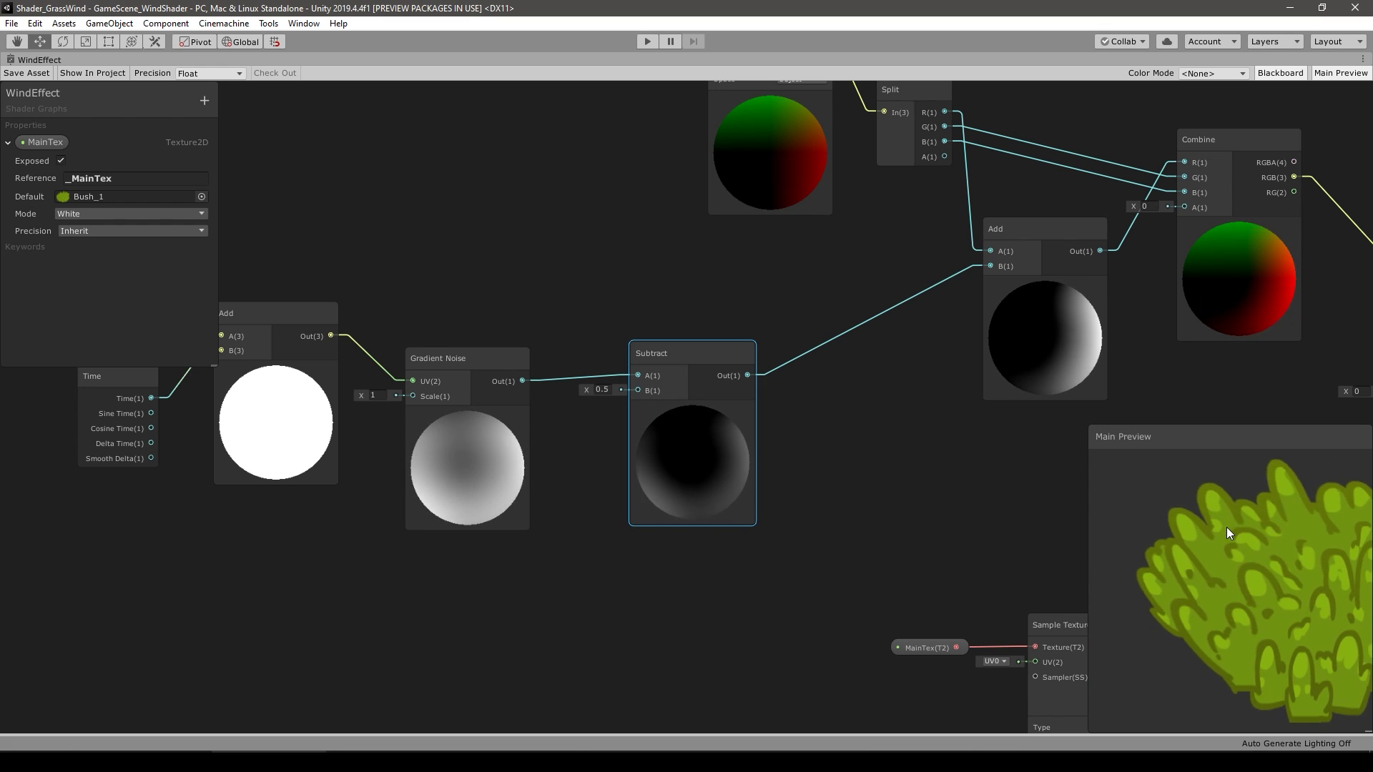
left_click(822, 414)
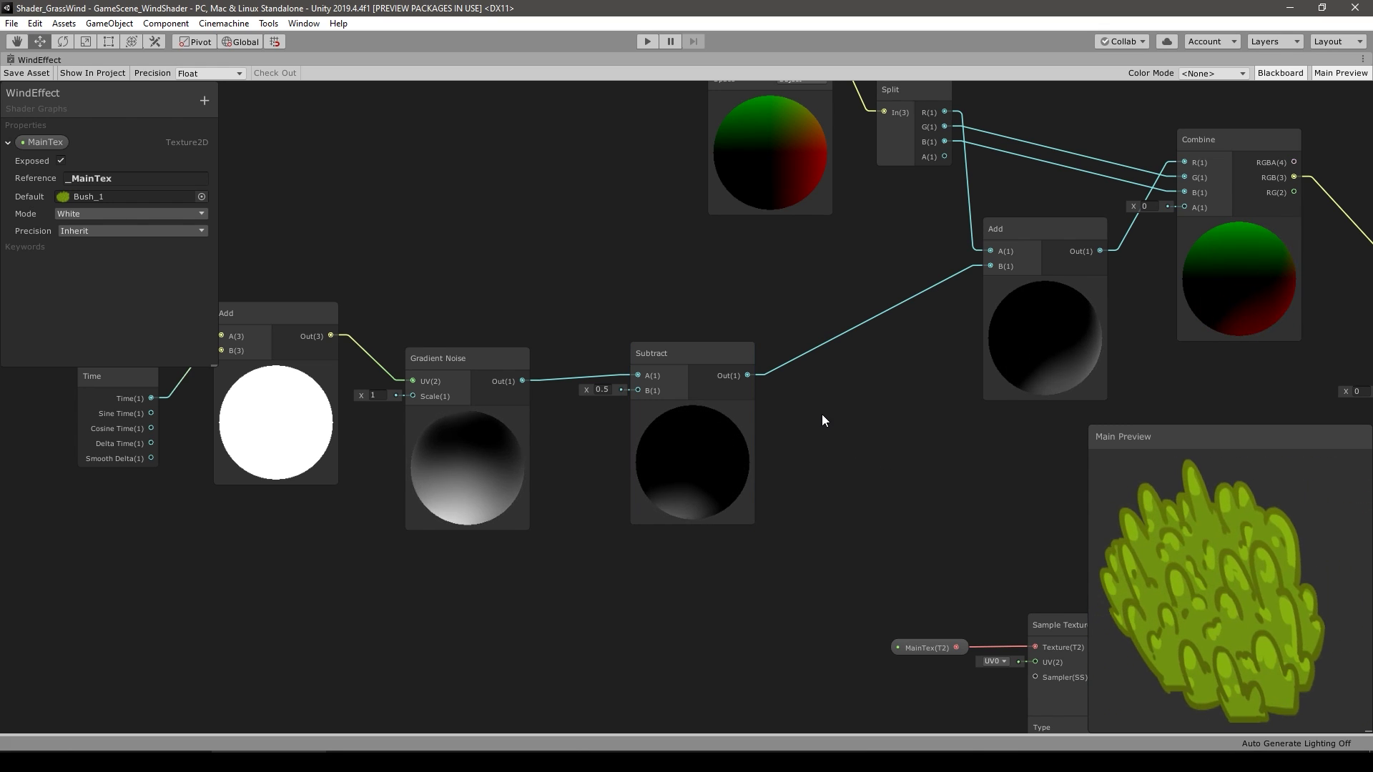
Insert a Multiply node with B set to 0.5 between Subtract and Add's B input.
key("space")
type("multiply")
key("Return")
left_click_drag(852, 371, 847, 362)
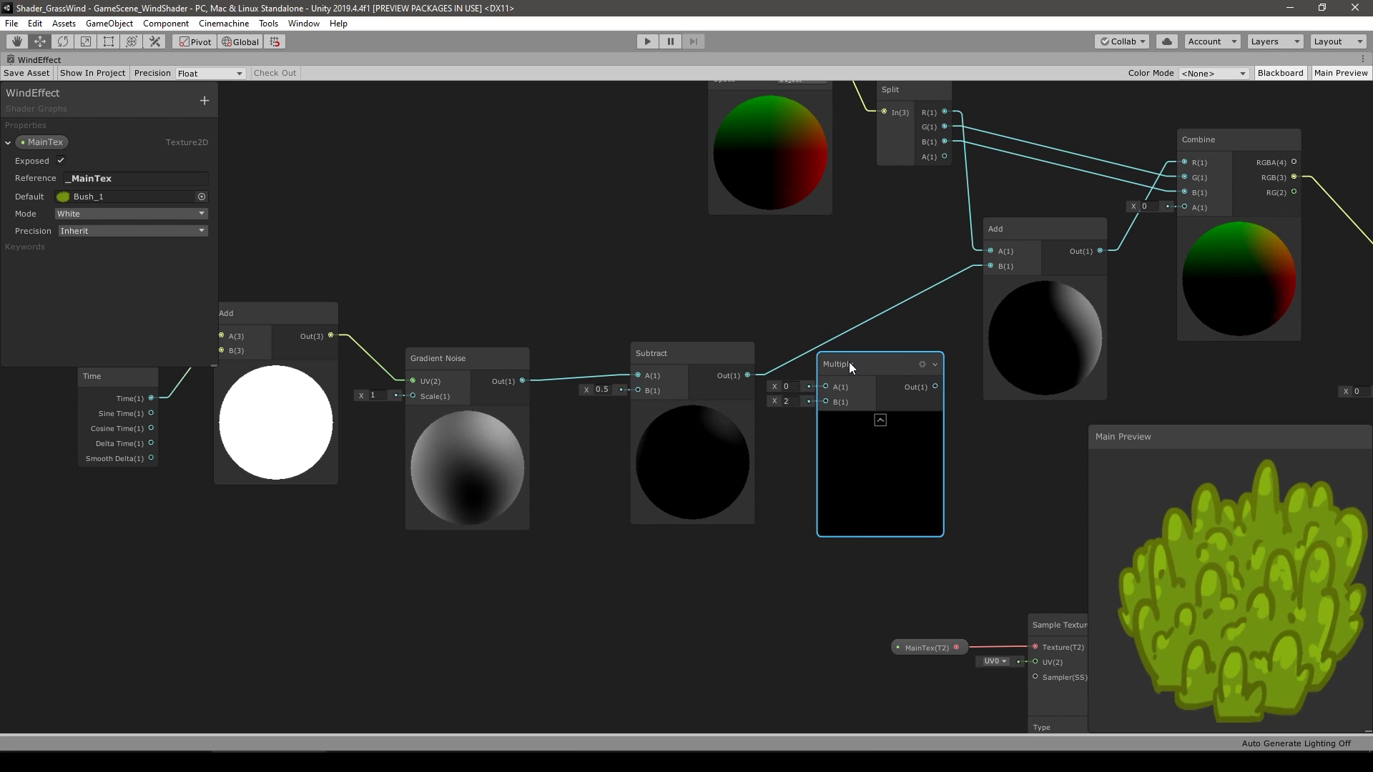
left_click_drag(747, 375, 824, 388)
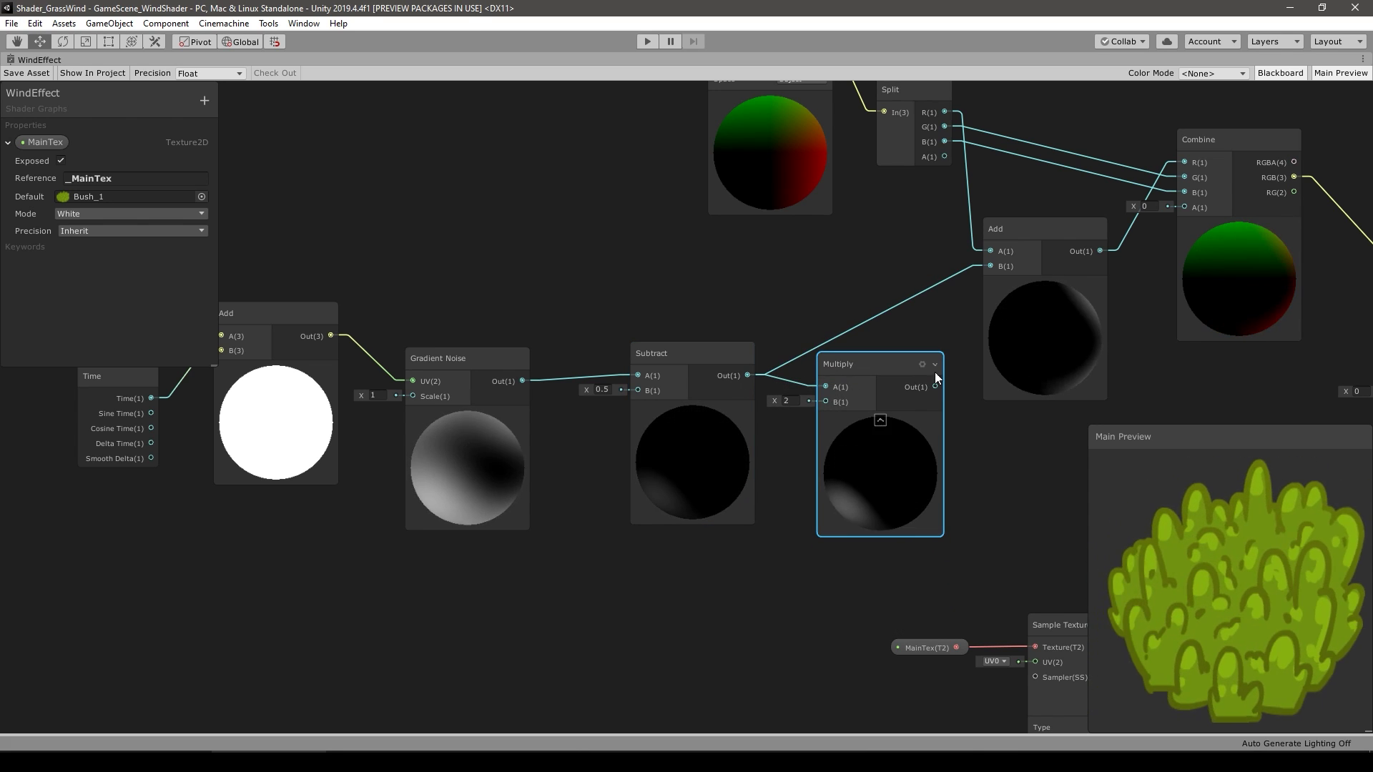
left_click_drag(934, 387, 989, 266)
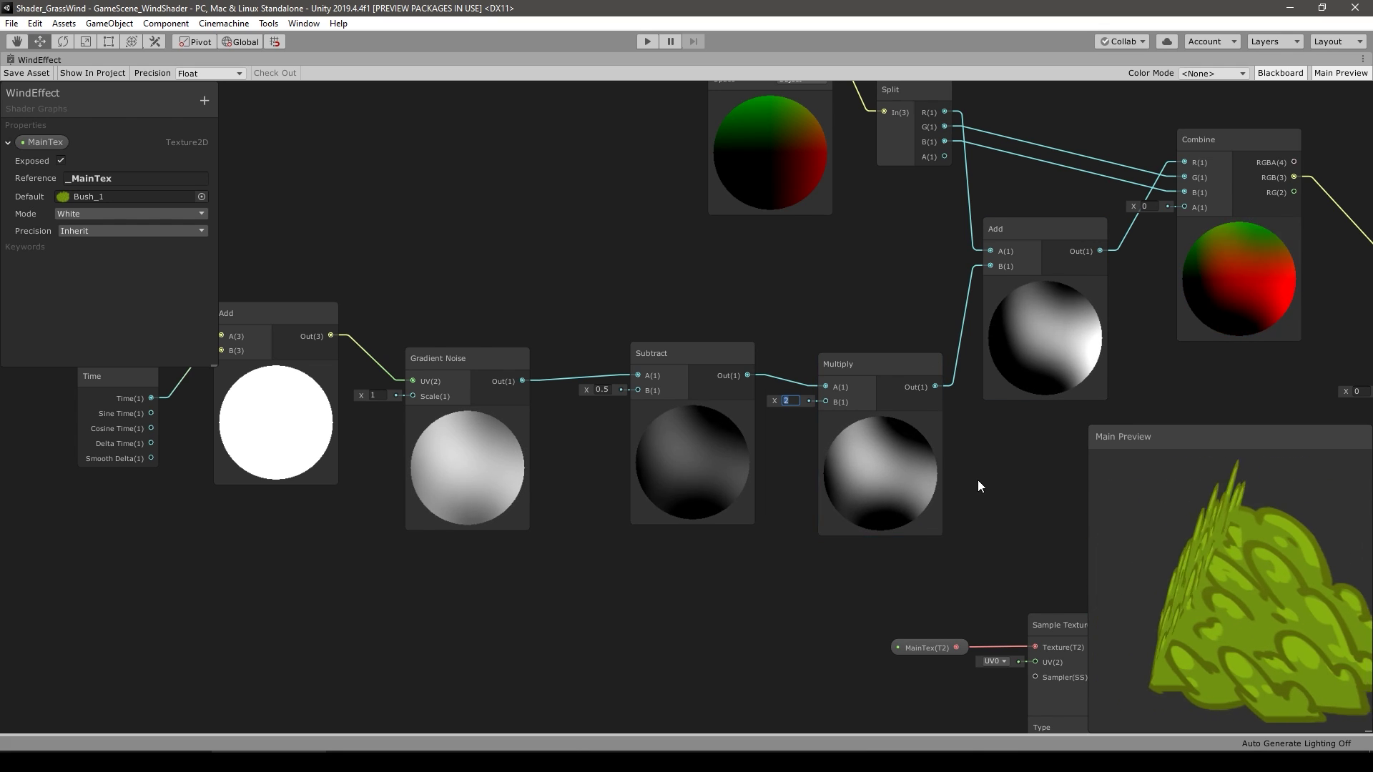
type("10")
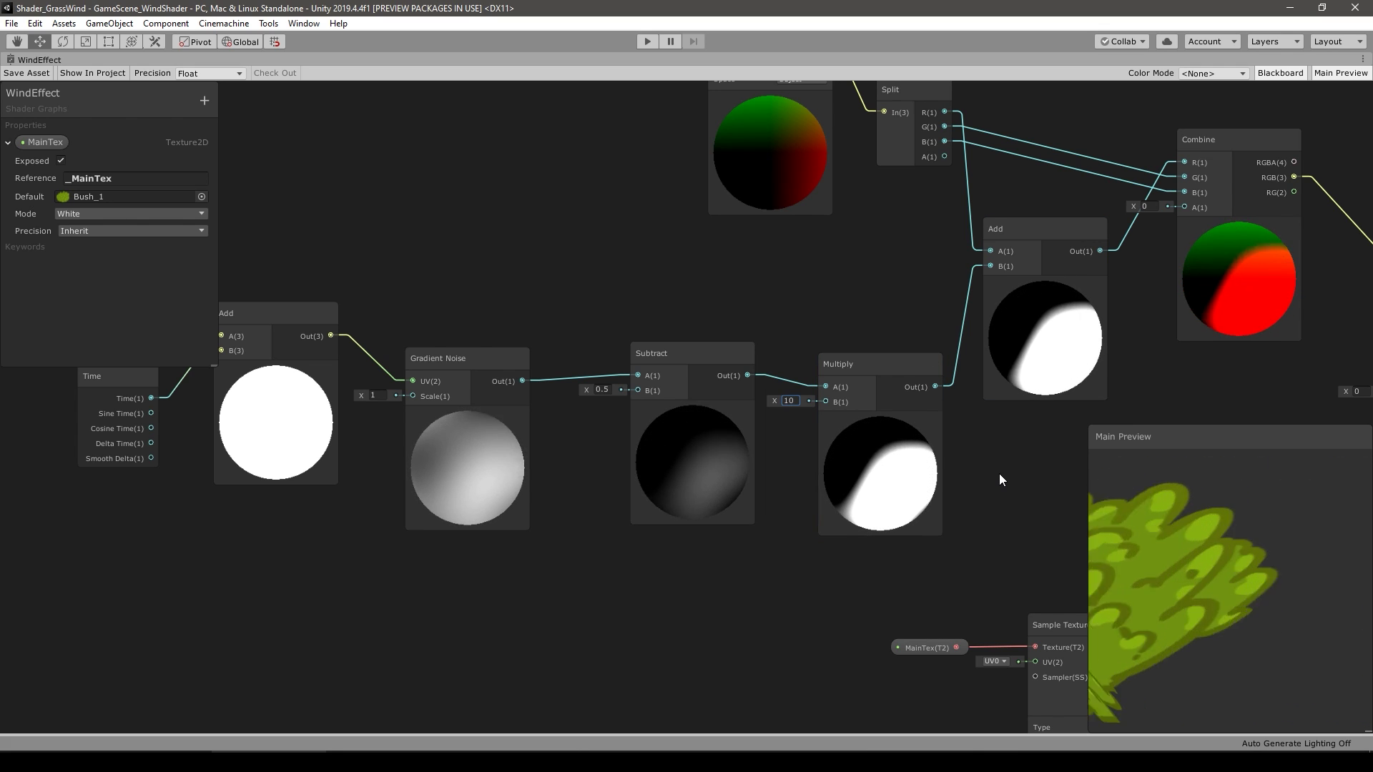
left_click(794, 400)
type("0.5")
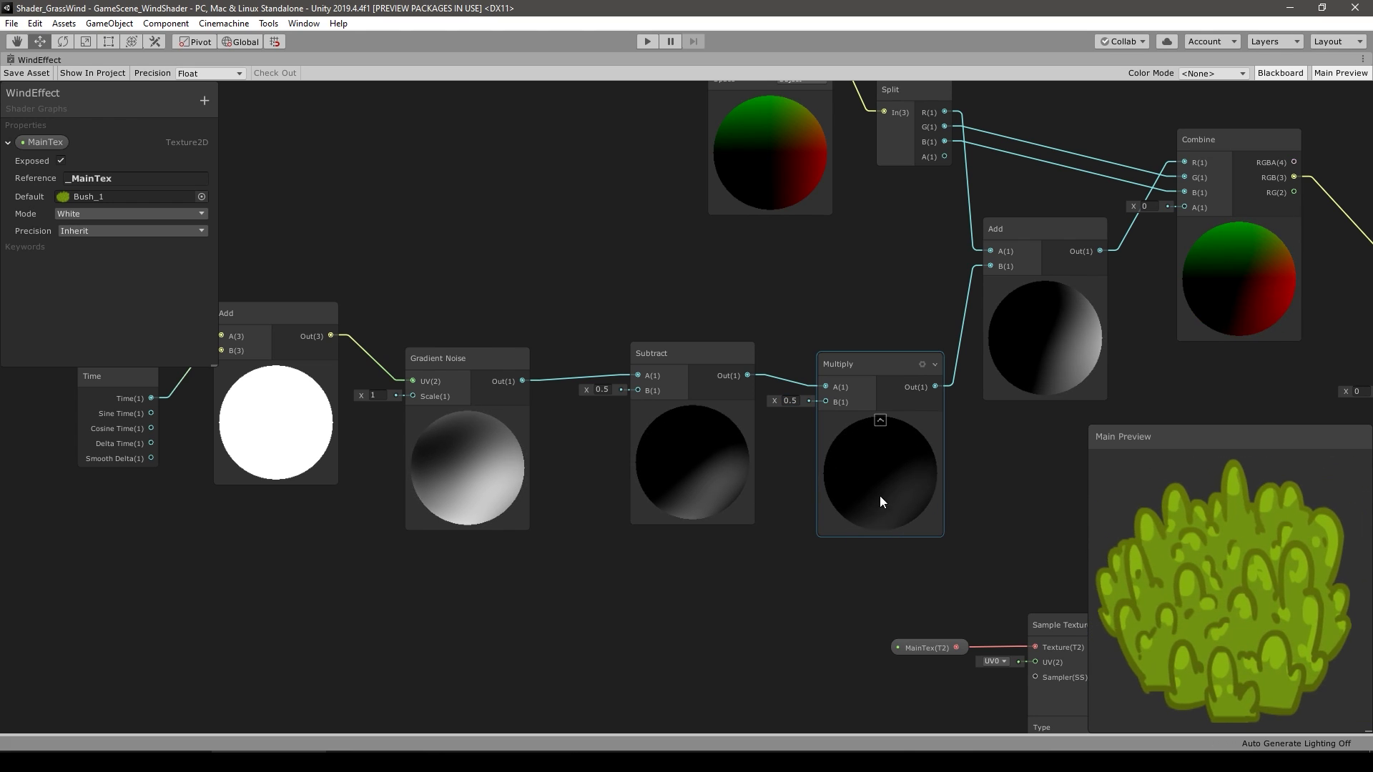
Create a Vector1 property WindIntensity (_WindIntensity), default 0.5, slider mode with max 5.
left_click(203, 163)
left_click(205, 101)
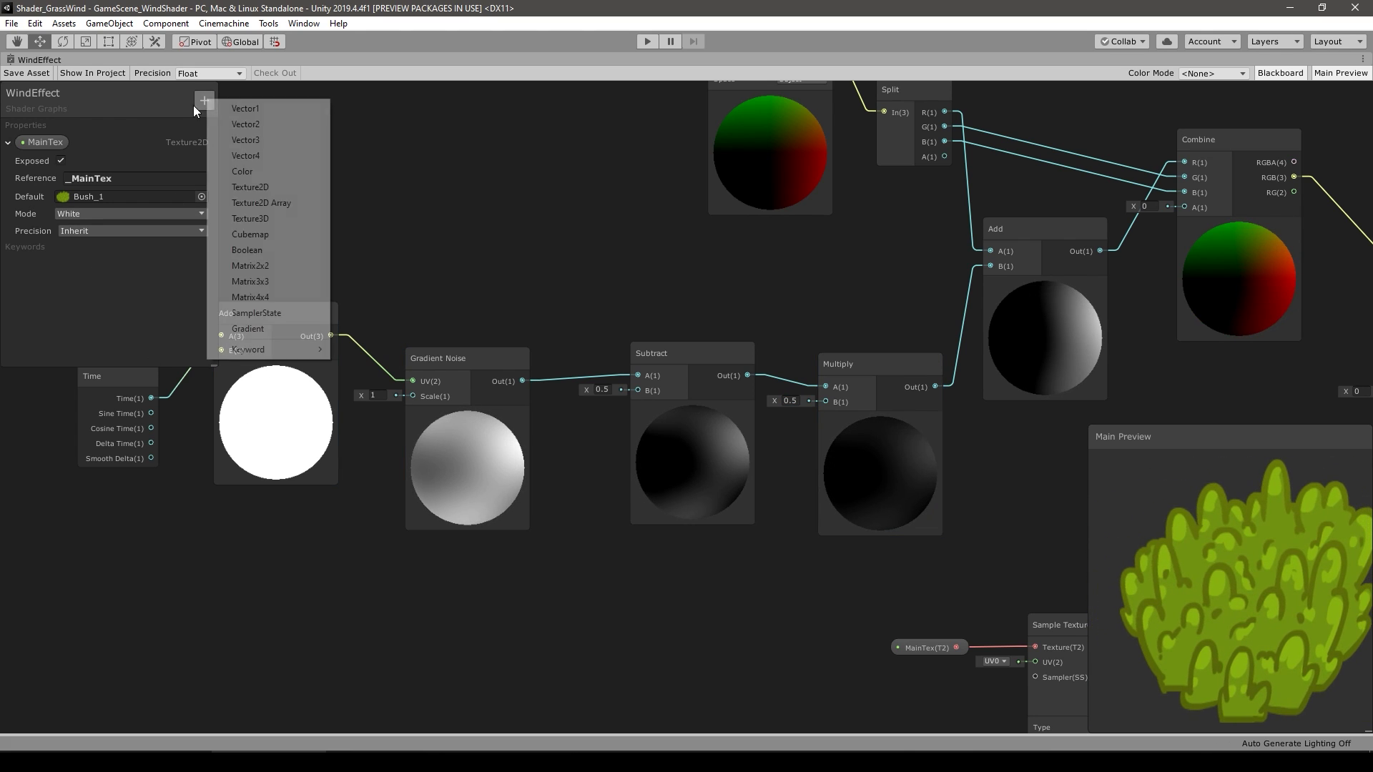
left_click(247, 109)
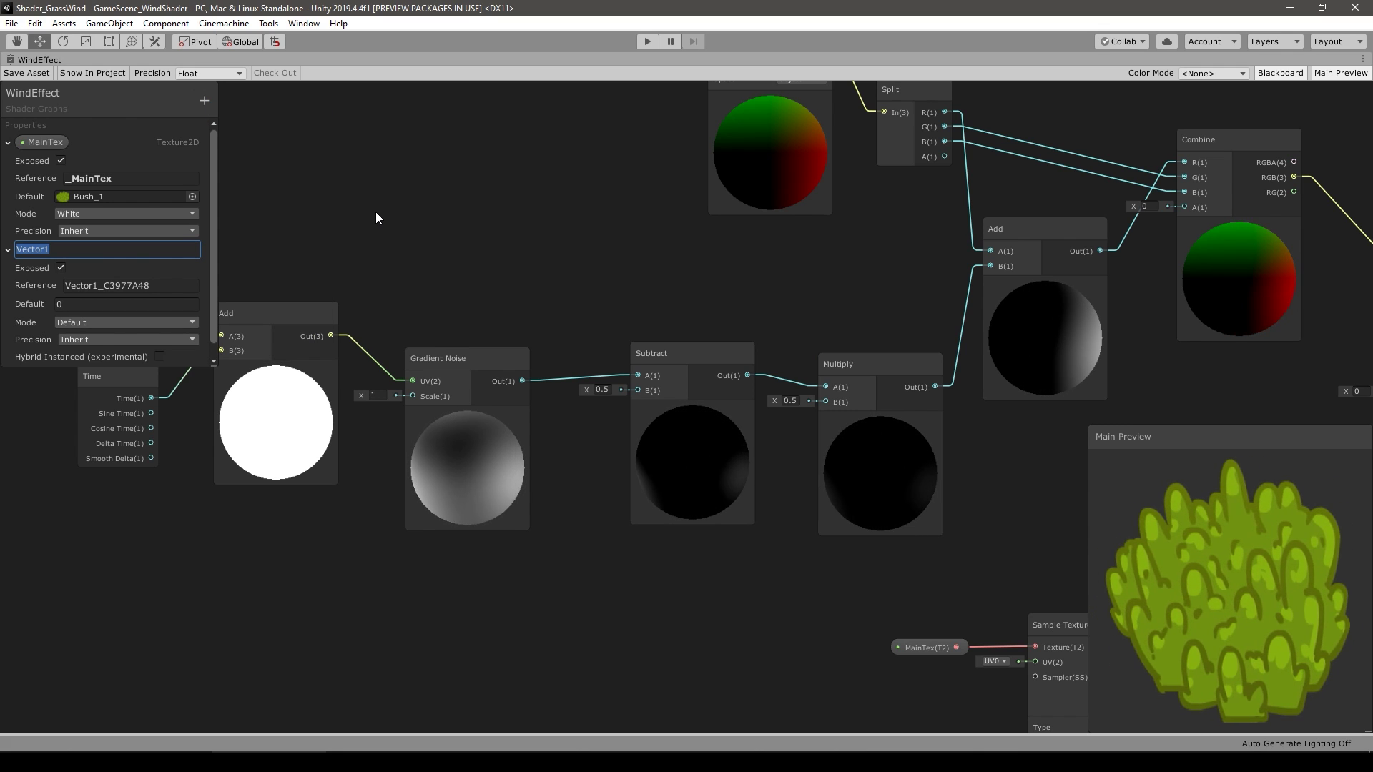
type("WindIntensity")
key("Return")
left_click(97, 286)
type("_WindIntensity")
key("Tab")
type("0.5")
left_click(84, 321)
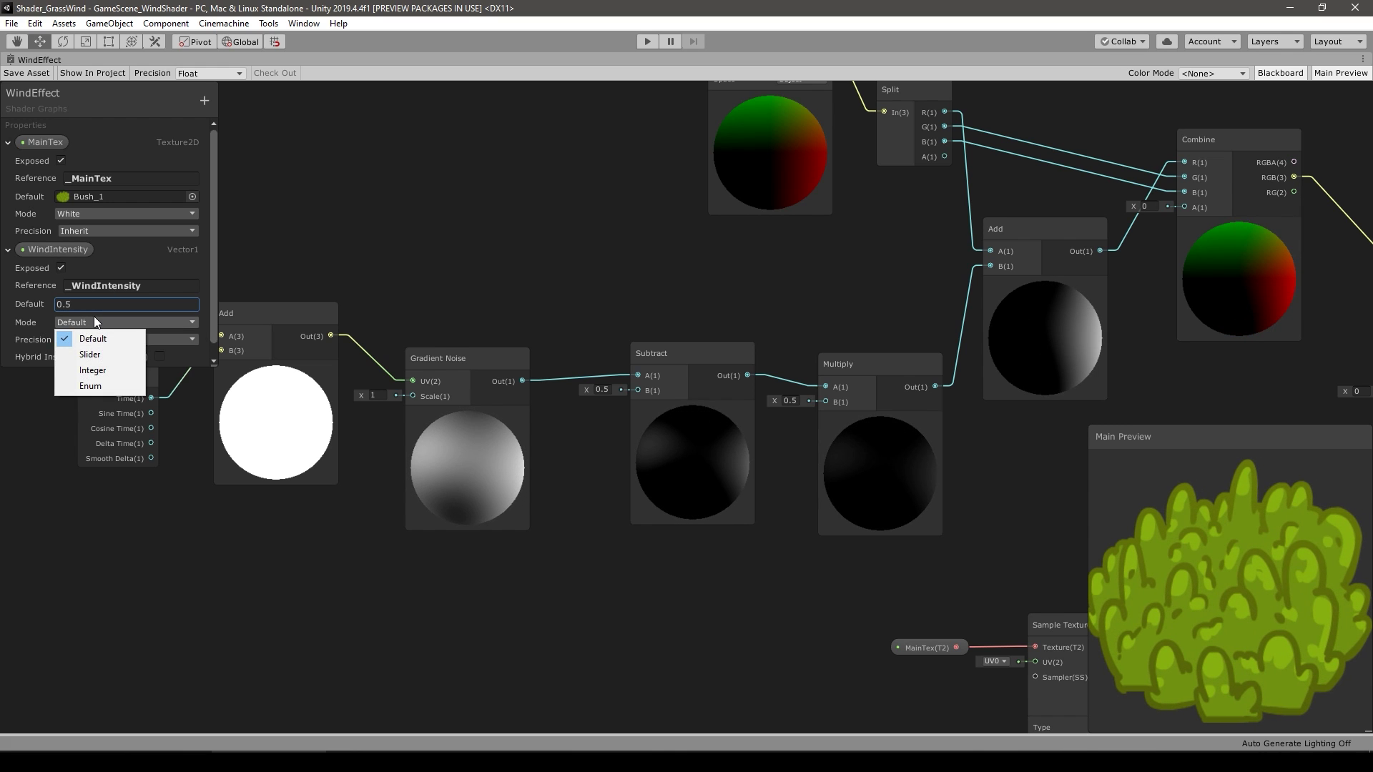
left_click(90, 355)
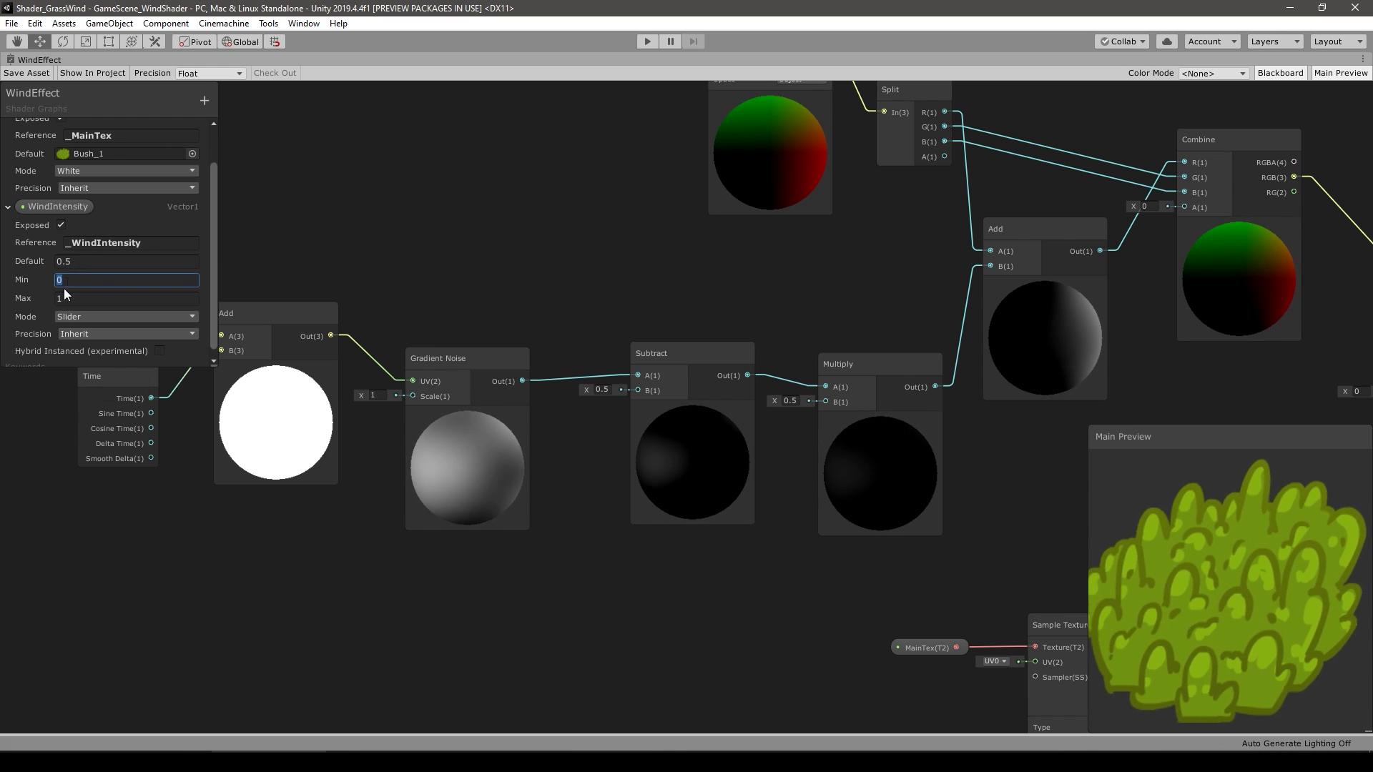
type("5")
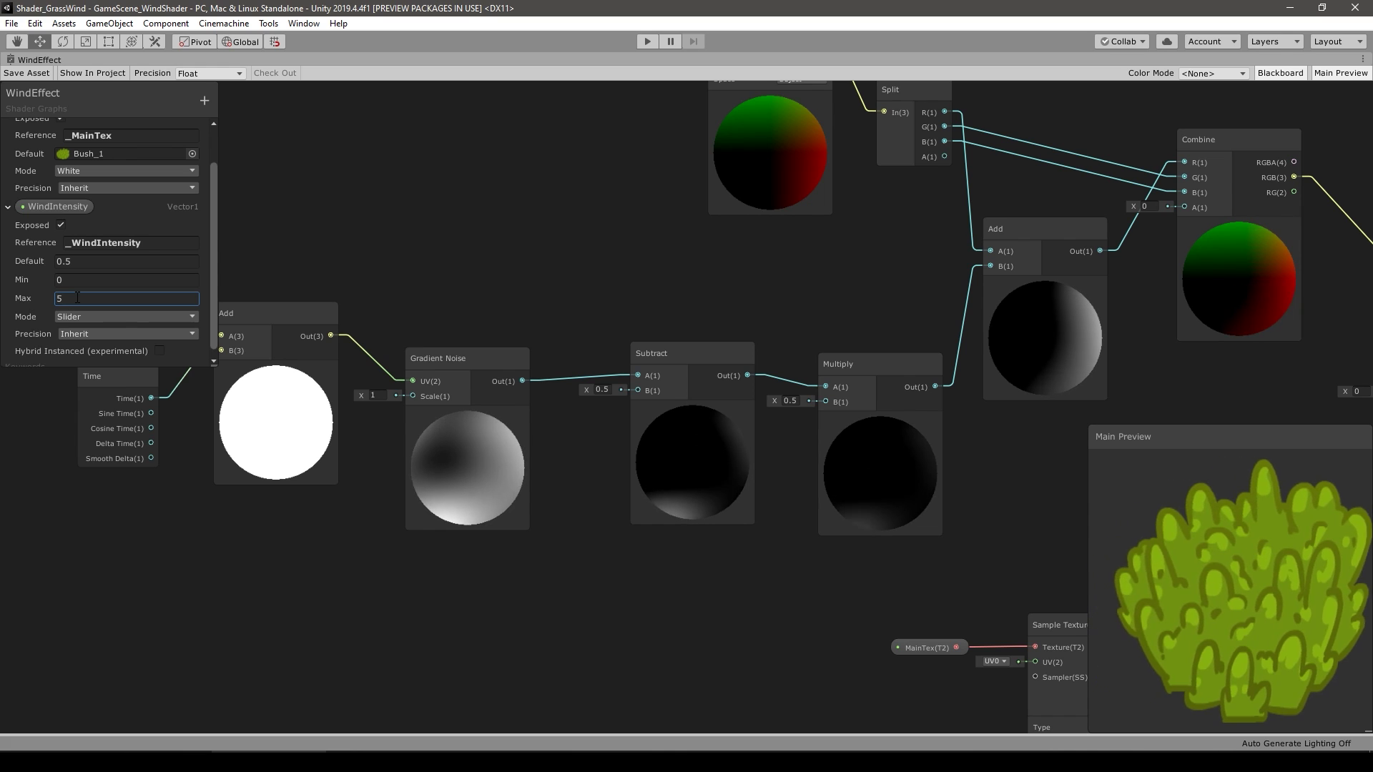
Place WindIntensity on the graph and connect it to Multiply's B input.
left_click_drag(53, 204, 694, 590)
left_click_drag(776, 594, 822, 402)
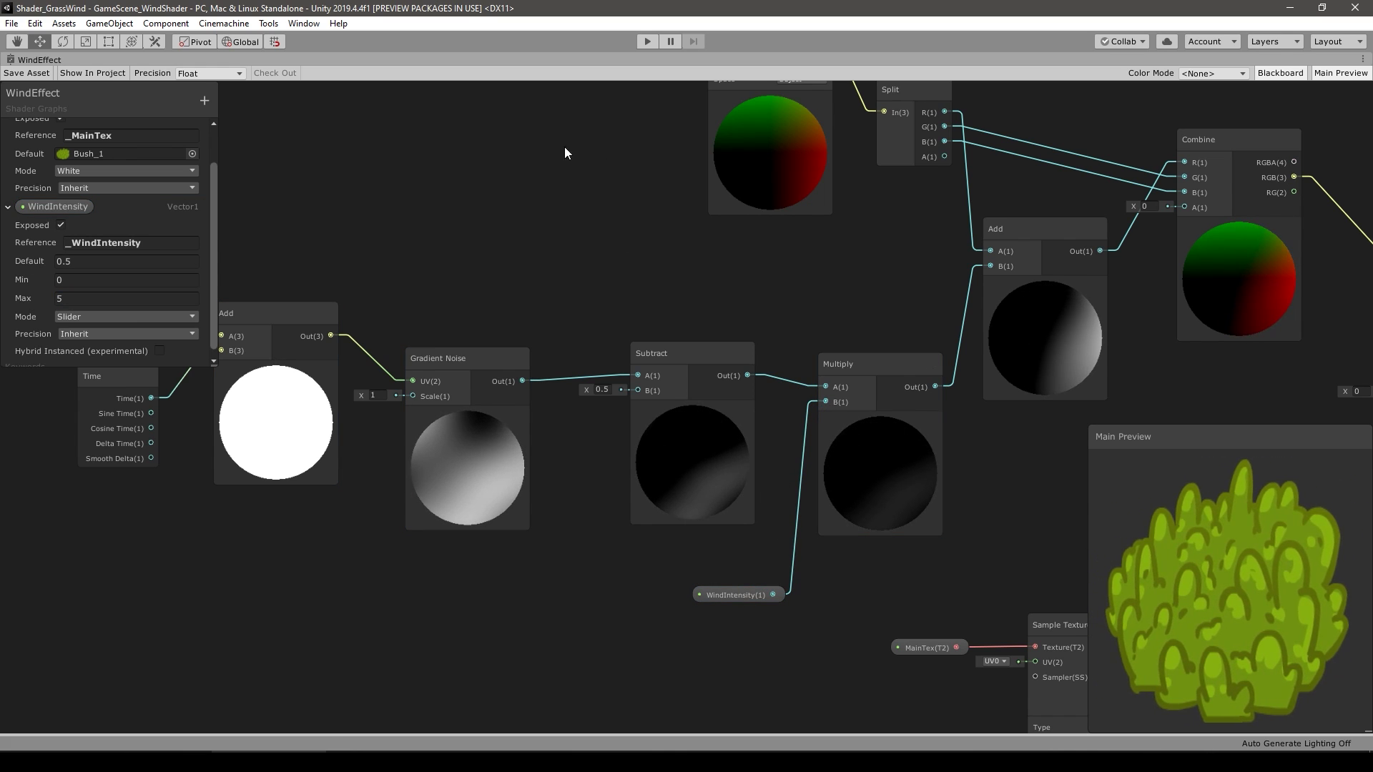
double_click(39, 59)
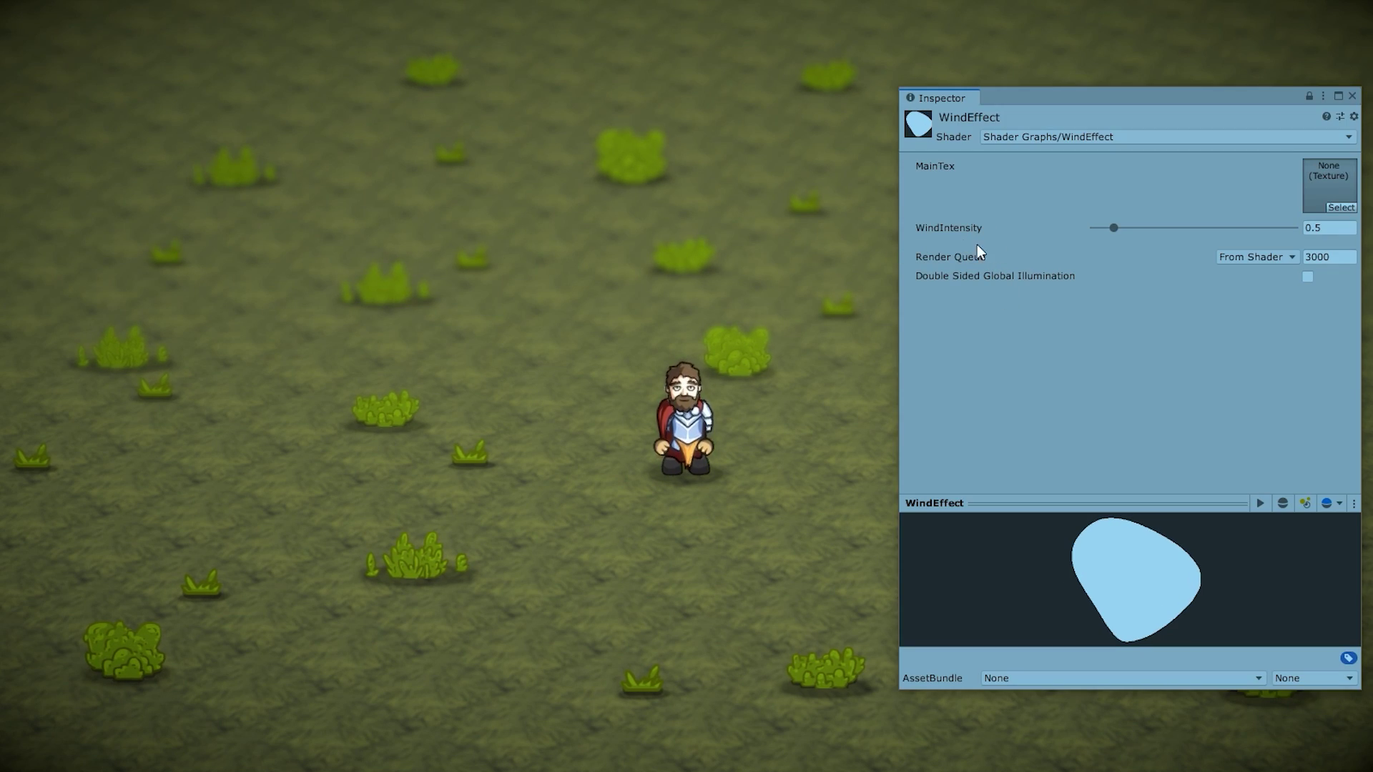
Drag the material's WindIntensity slider up to its maximum of 5.
mouse_move(1203, 227)
left_mouse_down()
mouse_move(1295, 227)
mouse_move(1074, 230)
mouse_move(1226, 228)
left_mouse_up()
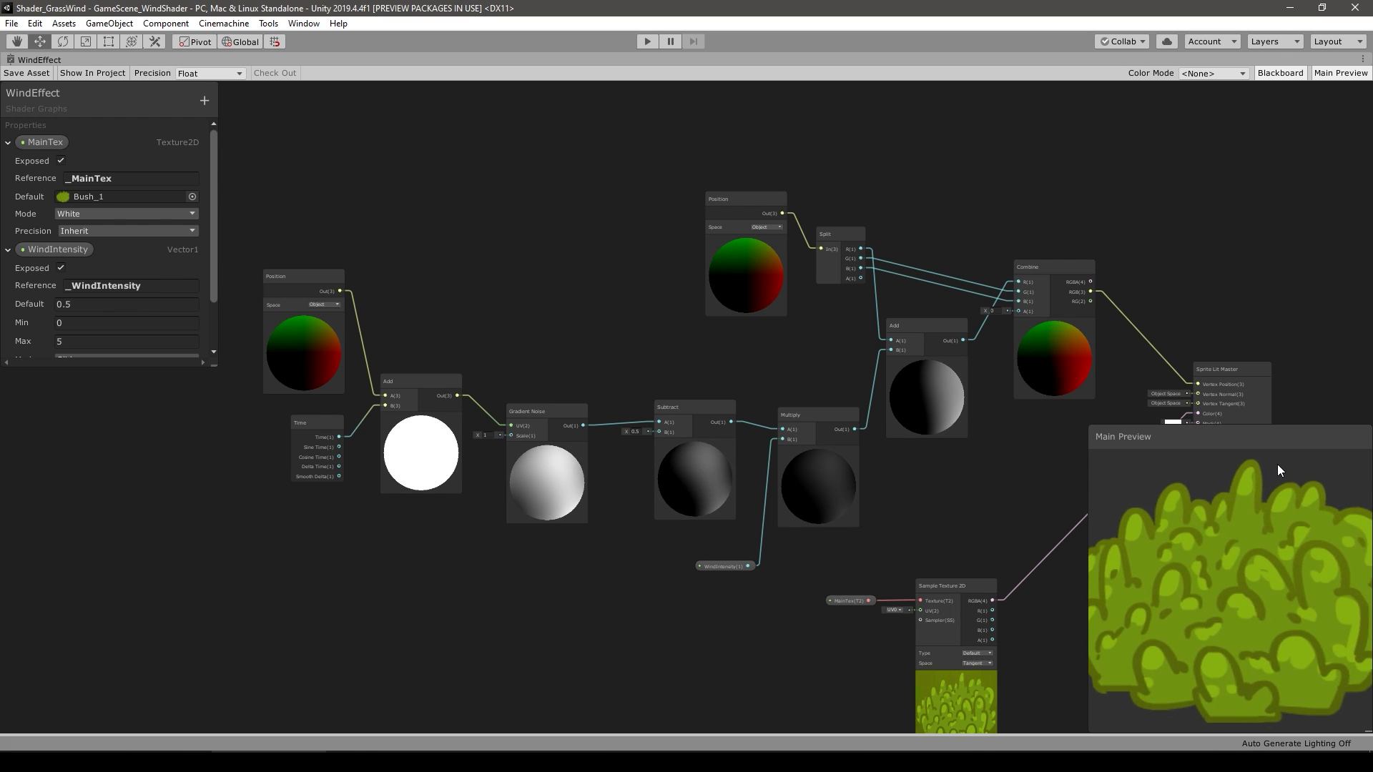
Add a UV node with a Split node connected to its output.
middle_click_drag(741, 505, 741, 353)
scroll(622, 479, "up", 2)
key("space")
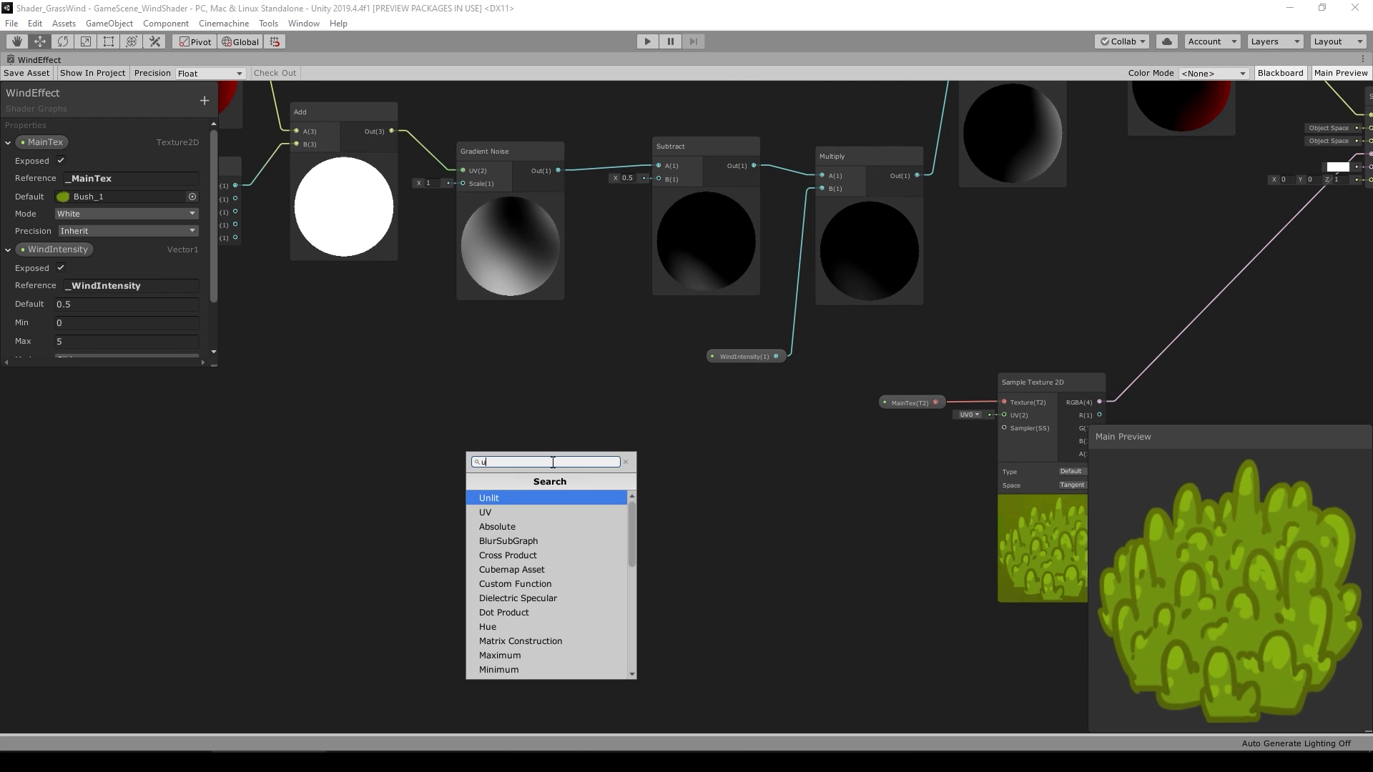
type("uv")
key("Return")
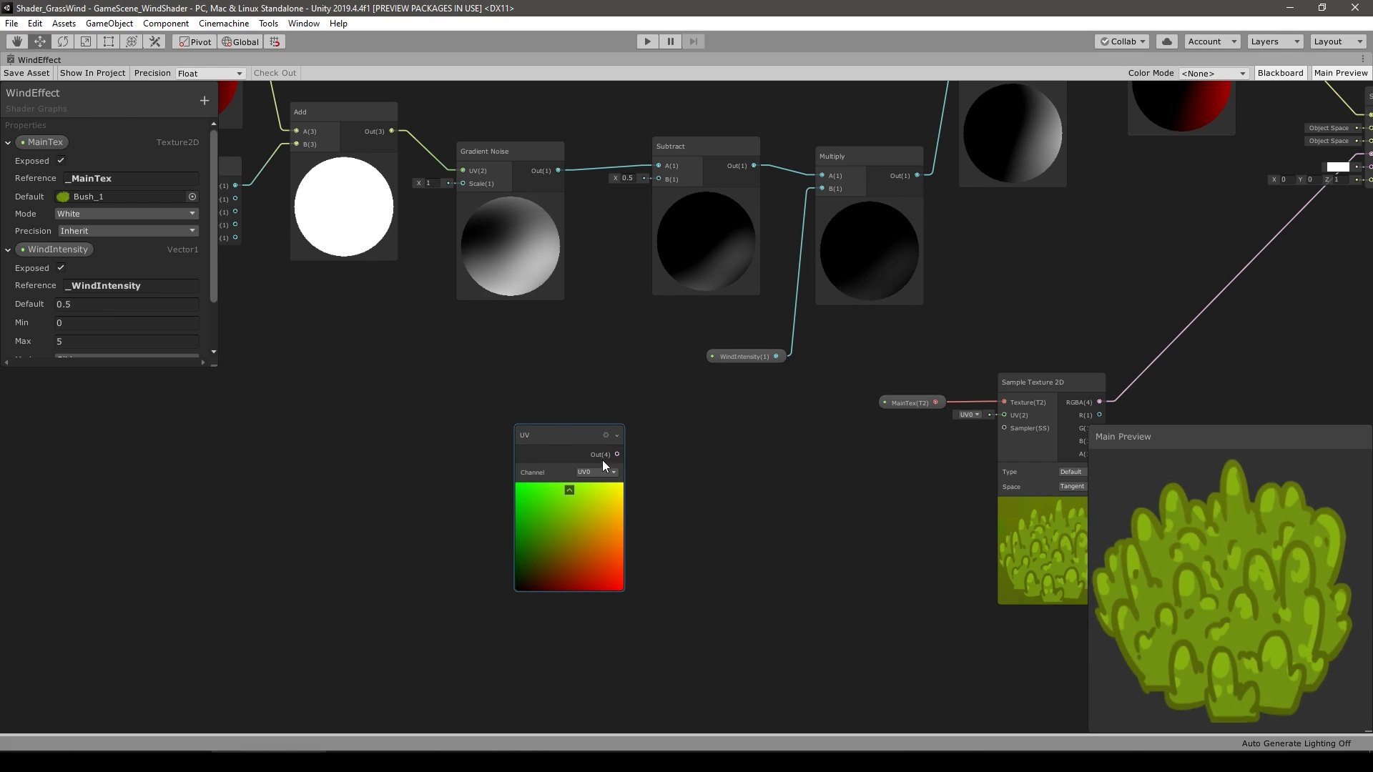
left_click_drag(620, 451, 676, 453)
type("split")
key("Return")
Attach a Preview node to Split's G output to show the vertical gradient.
left_click(677, 454)
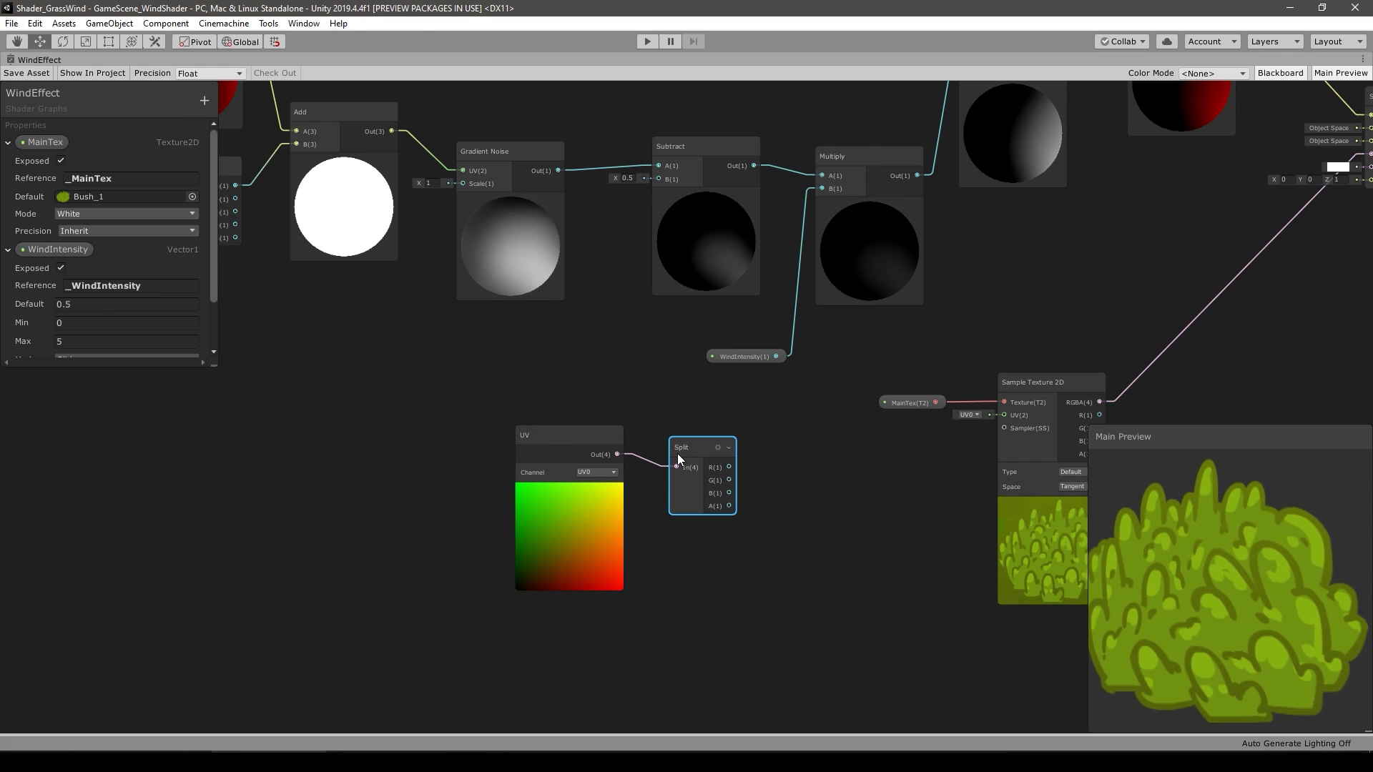
left_click(591, 516)
left_click(702, 494)
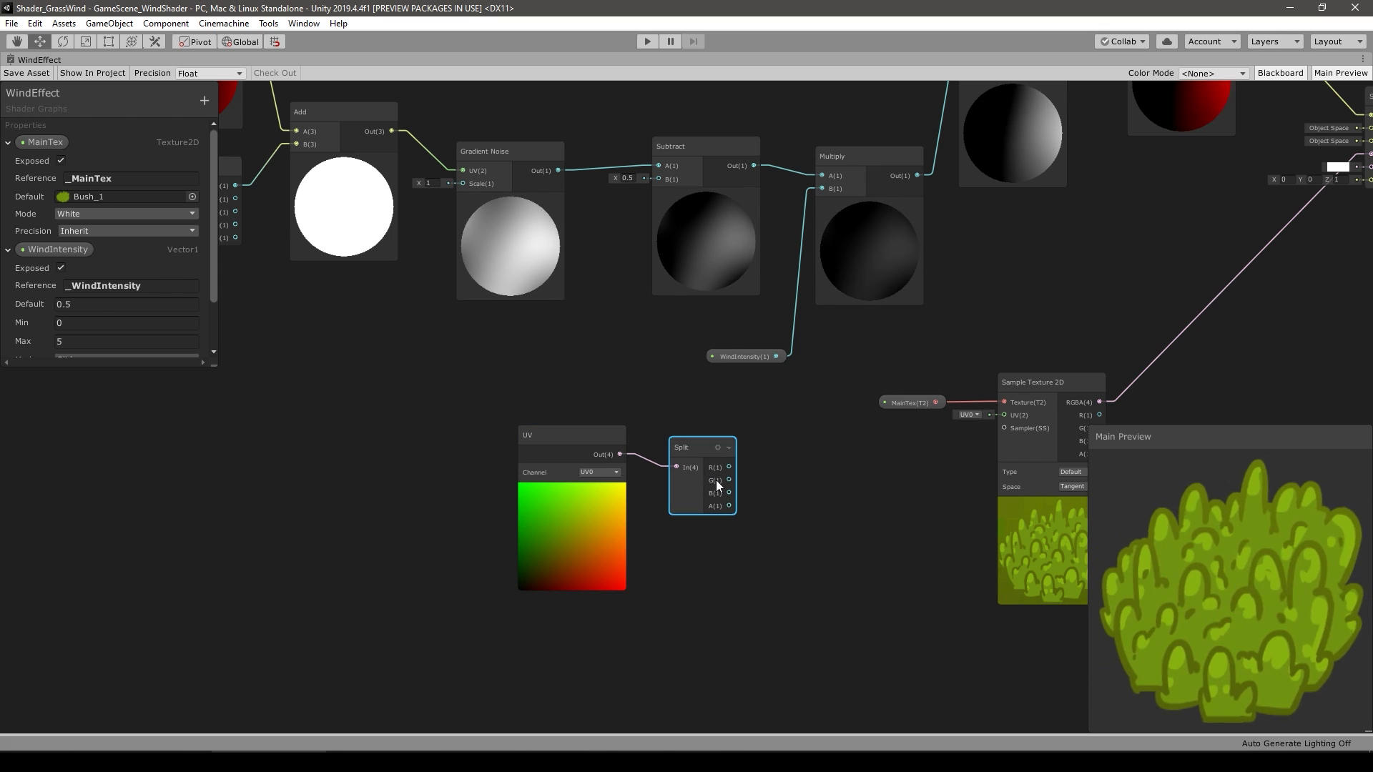
left_click_drag(716, 482, 779, 479)
type("preview")
key("Return")
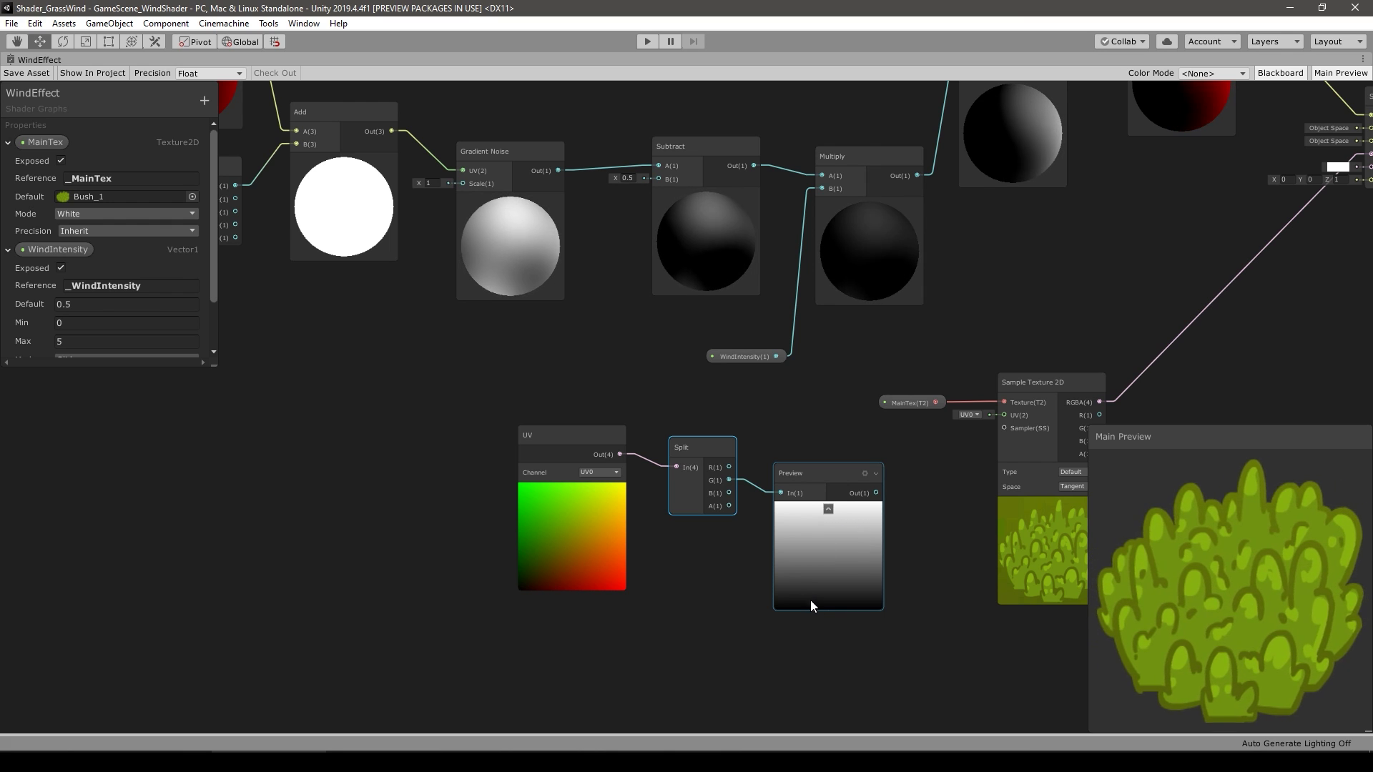
left_click(852, 505)
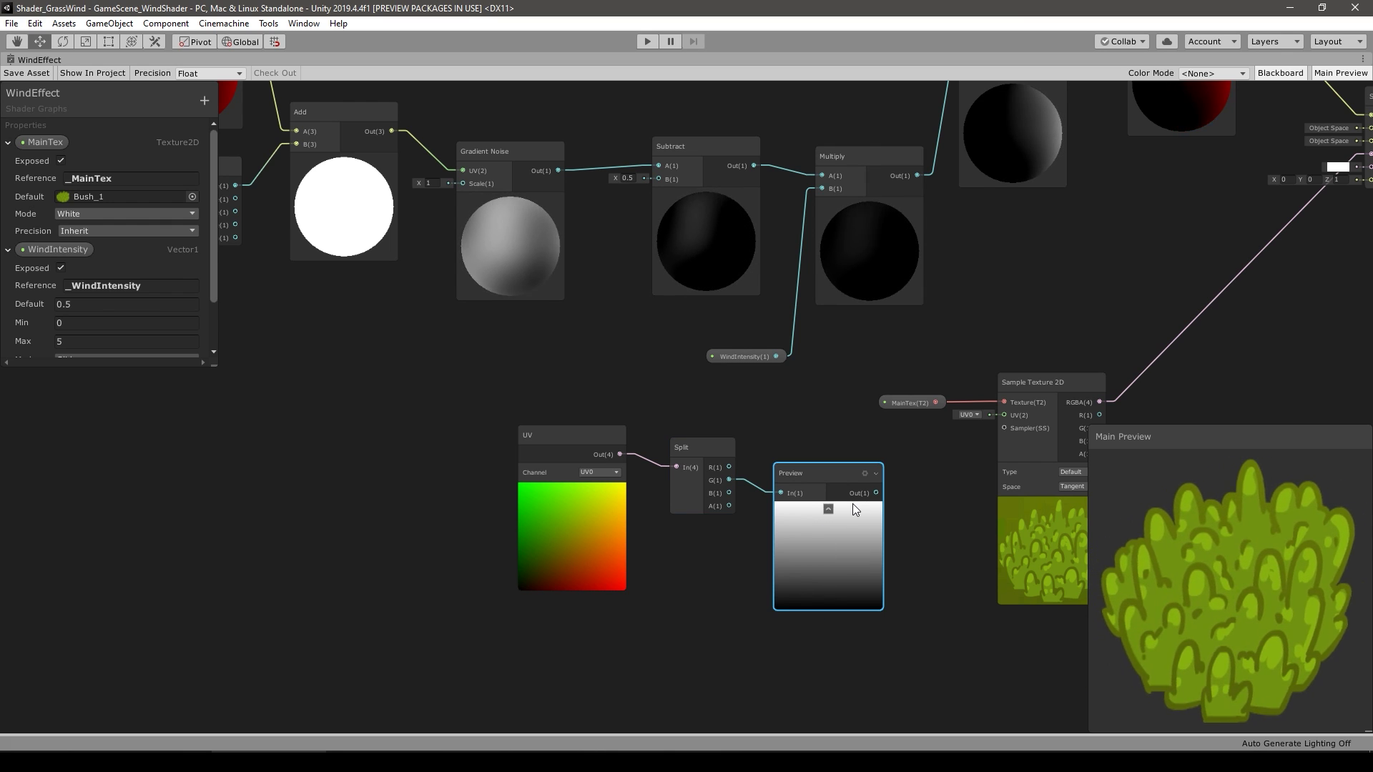
Move the UV, Split and Preview nodes left and bring the master-side nodes into view.
left_click_drag(813, 422, 449, 551)
left_click_drag(844, 550, 785, 539)
middle_click_drag(785, 539, 741, 389)
middle_click_drag(904, 444, 707, 451)
left_click(706, 456)
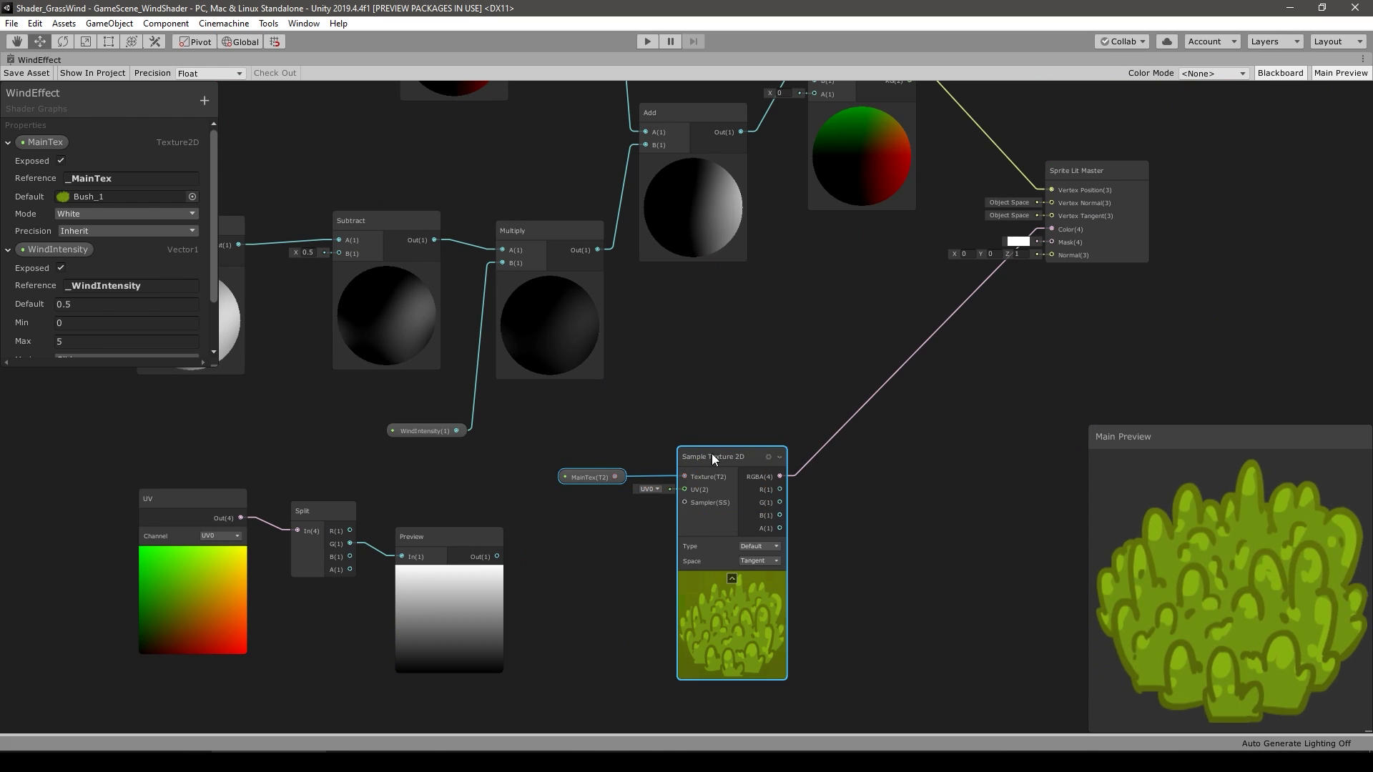
scroll(812, 460, "down", 5)
left_click_drag(1134, 195, 744, 584)
scroll(736, 542, "up", 5)
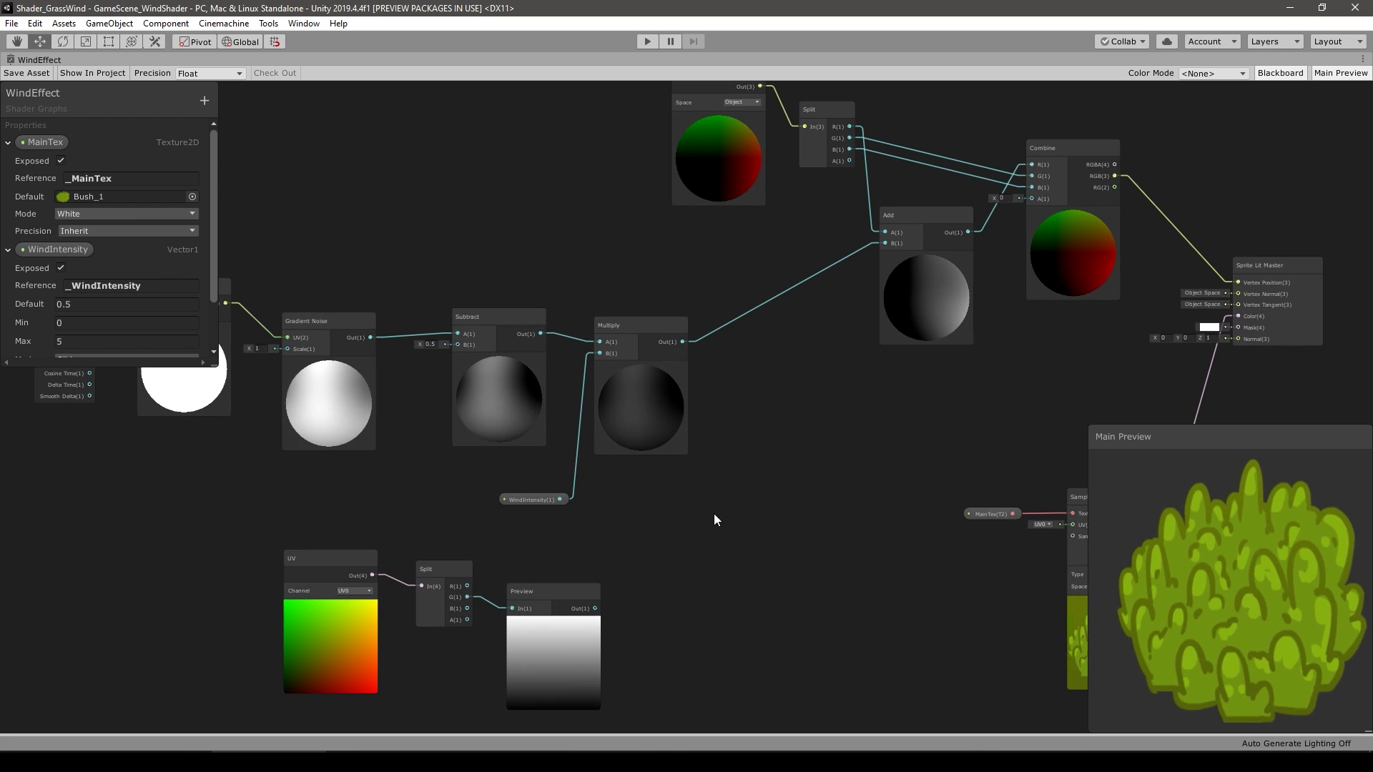
Multiply the wind offset by the Preview height mask and feed the result into Add.
key("space")
type("multiply")
key("Return")
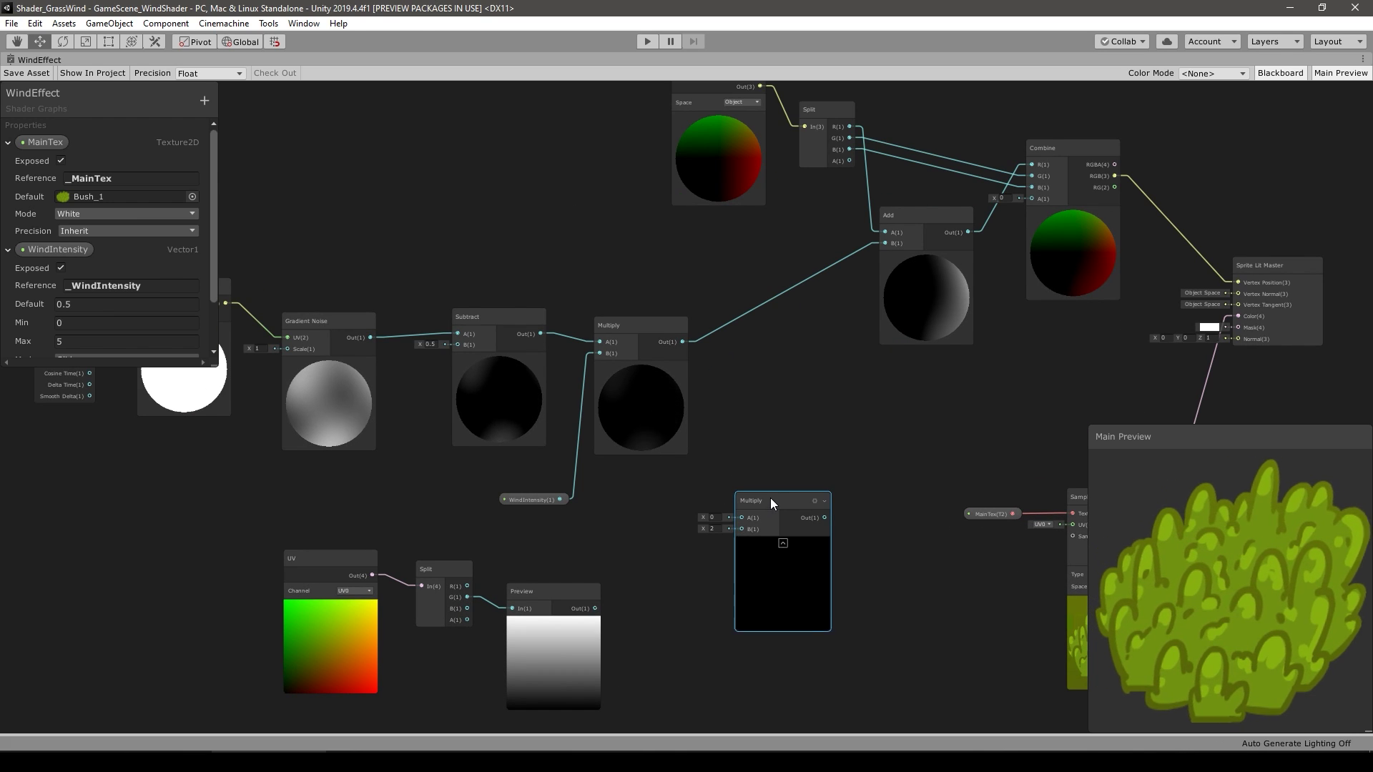
left_click_drag(772, 504, 772, 465)
left_click_drag(594, 608, 792, 398)
left_click_drag(683, 342, 759, 418)
left_click_drag(844, 418, 885, 243)
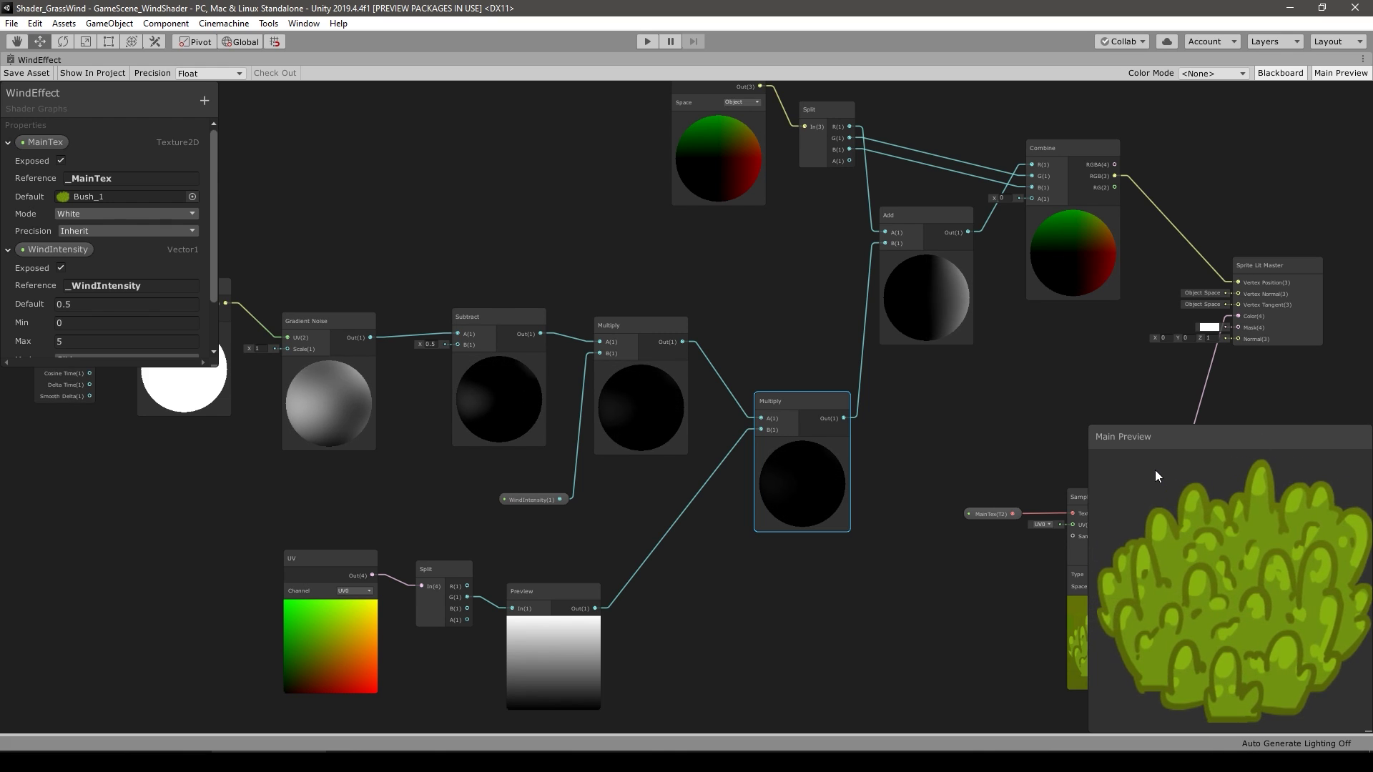
left_click(618, 198)
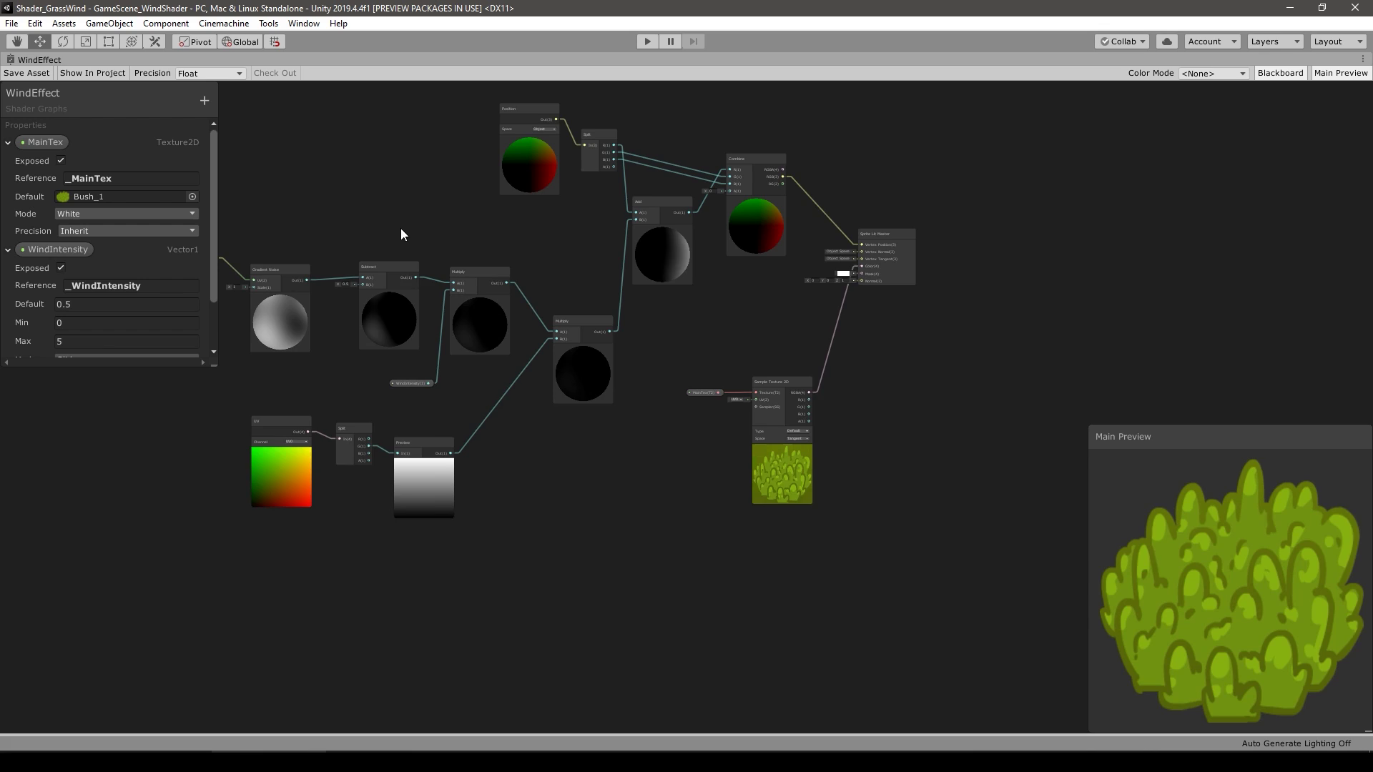
scroll(595, 278, "up", 5)
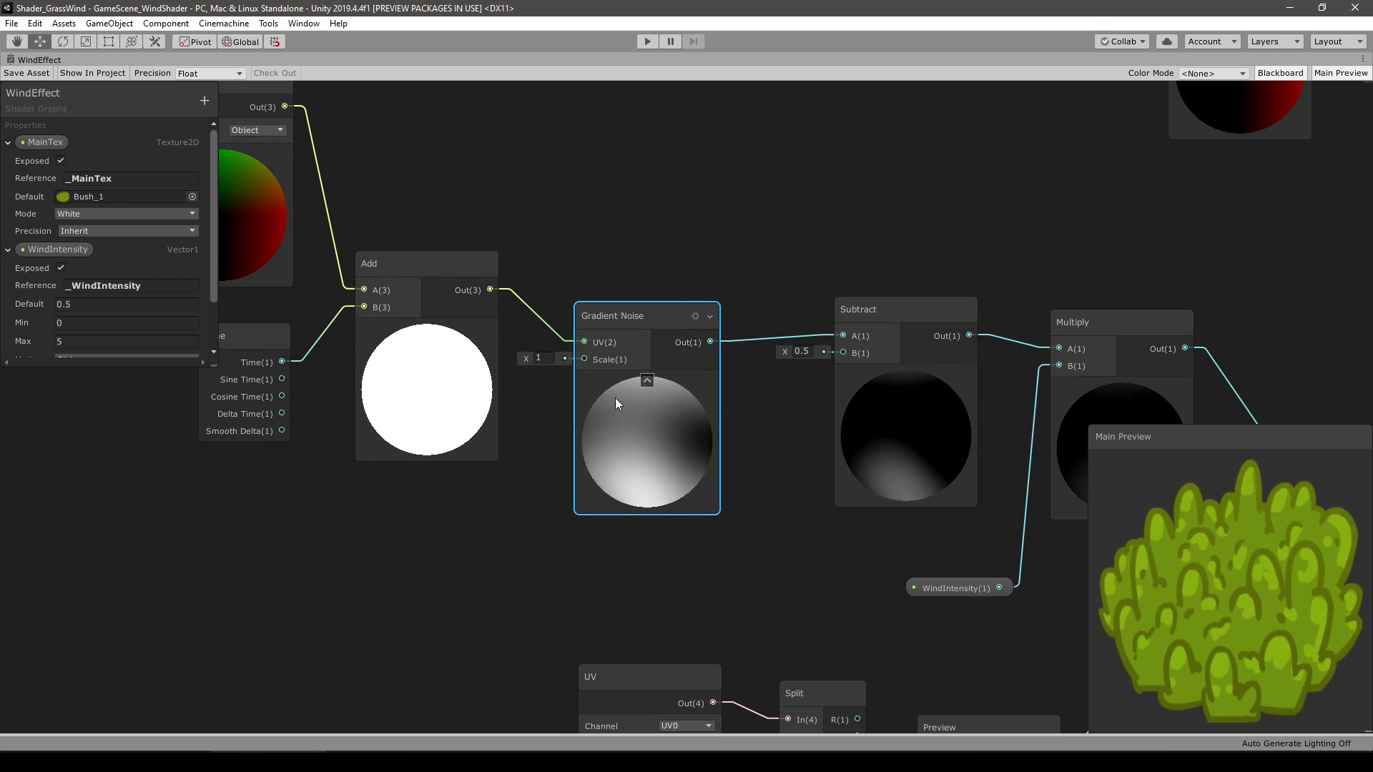
Try a larger Gradient Noise Scale, then set it back to 1.
left_click_drag(528, 363, 787, 429)
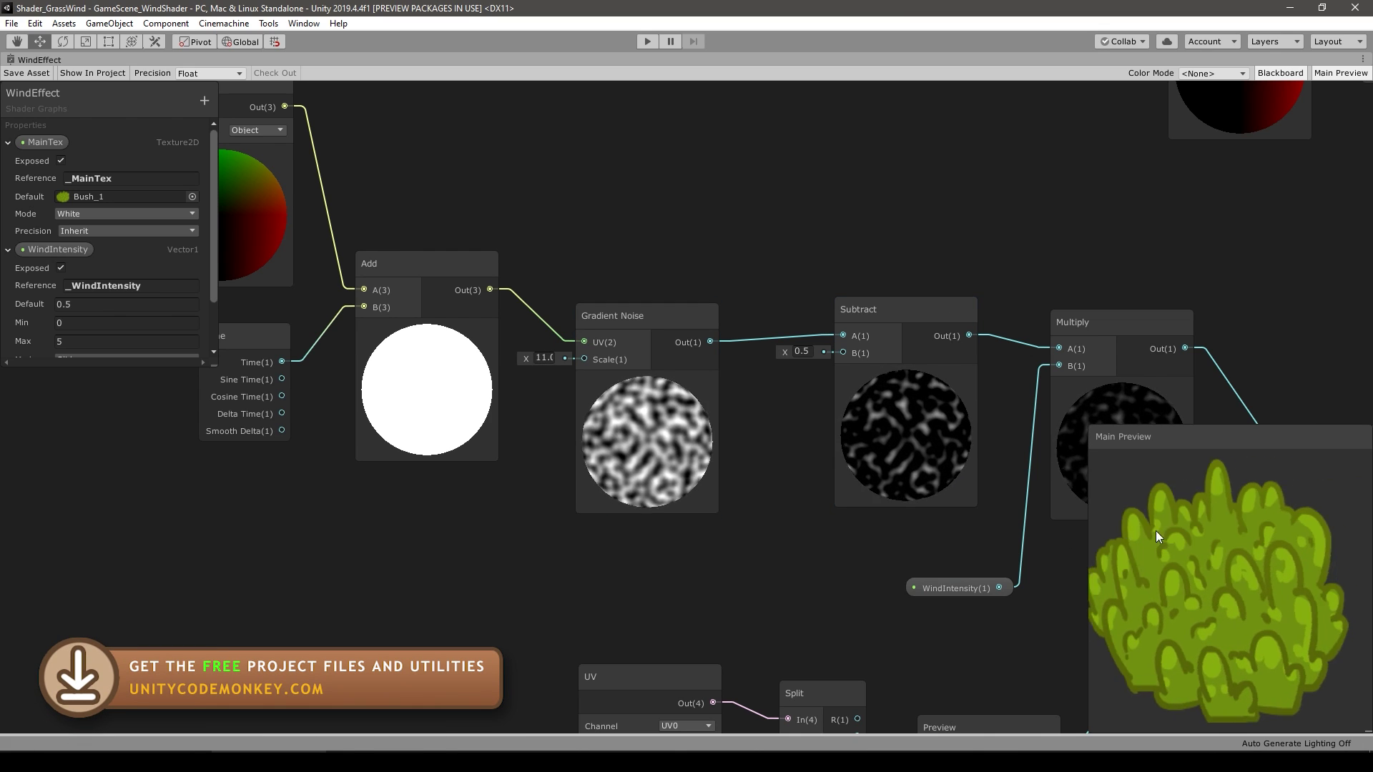
left_click(543, 357)
type("1")
Create a WindSpeed Vector1 slider property and connect it to the Gradient Noise Scale.
left_click_drag(204, 363, 219, 502)
left_click(207, 101)
left_click(251, 109)
type("WindSpeed")
left_click(101, 448)
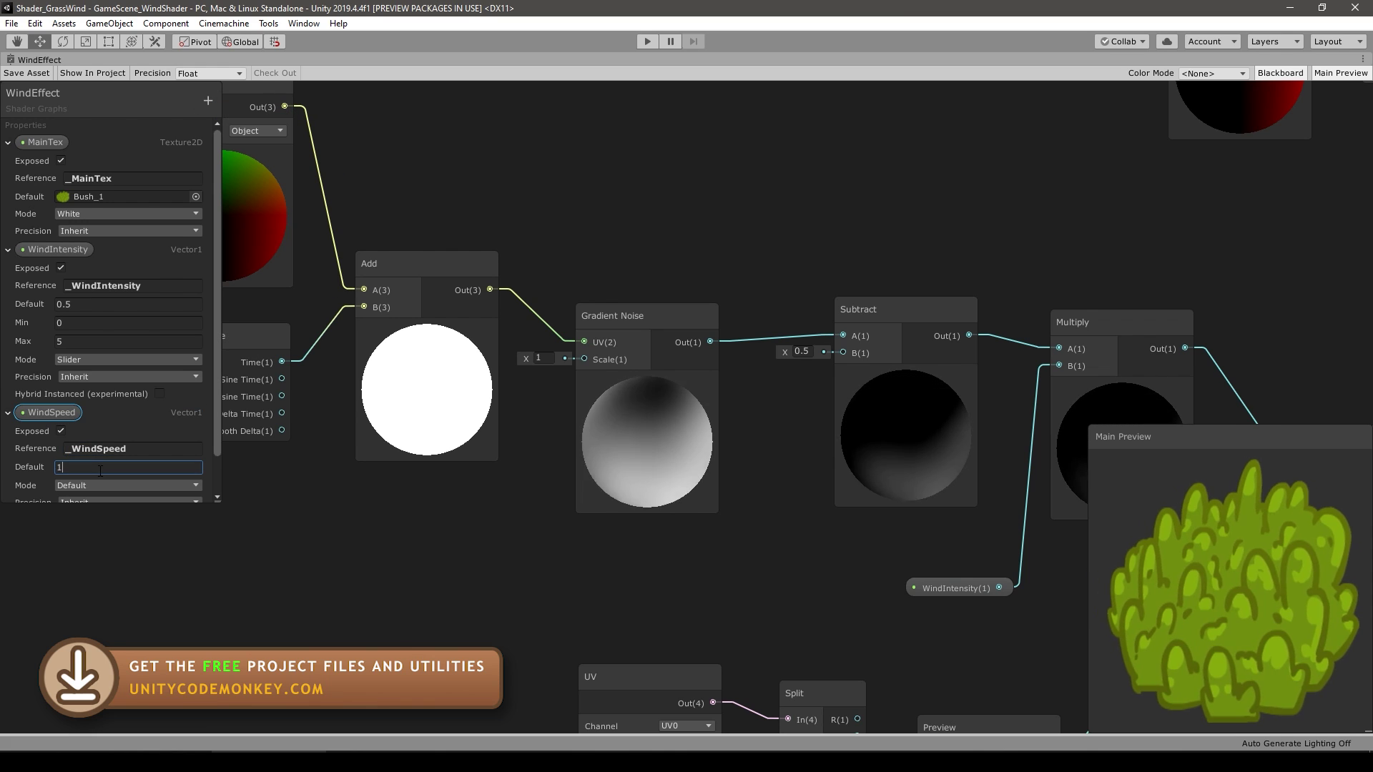
left_click(127, 485)
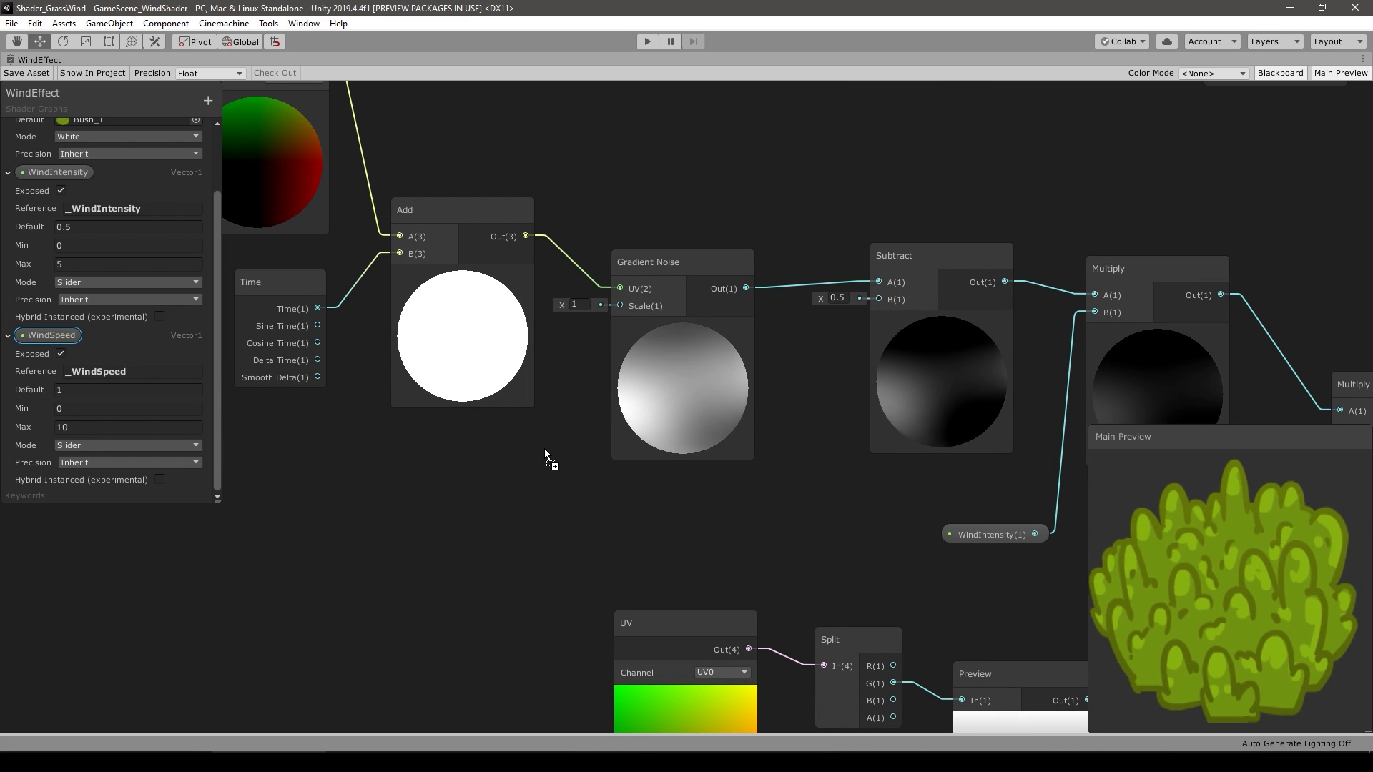
left_click_drag(545, 455, 620, 305)
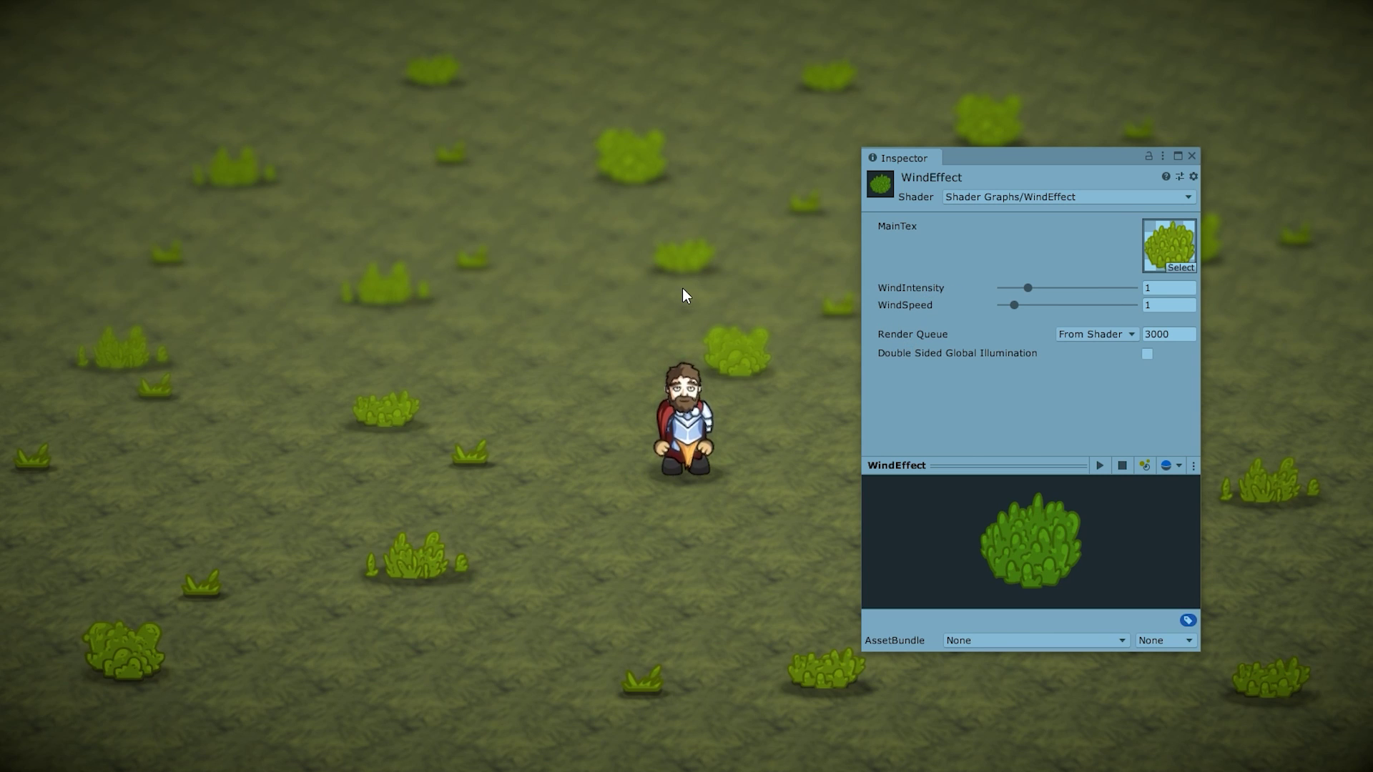
Drag the WindEffect sliders to WindSpeed 3.4 and WindIntensity about 2.
left_click_drag(1015, 305, 1046, 304)
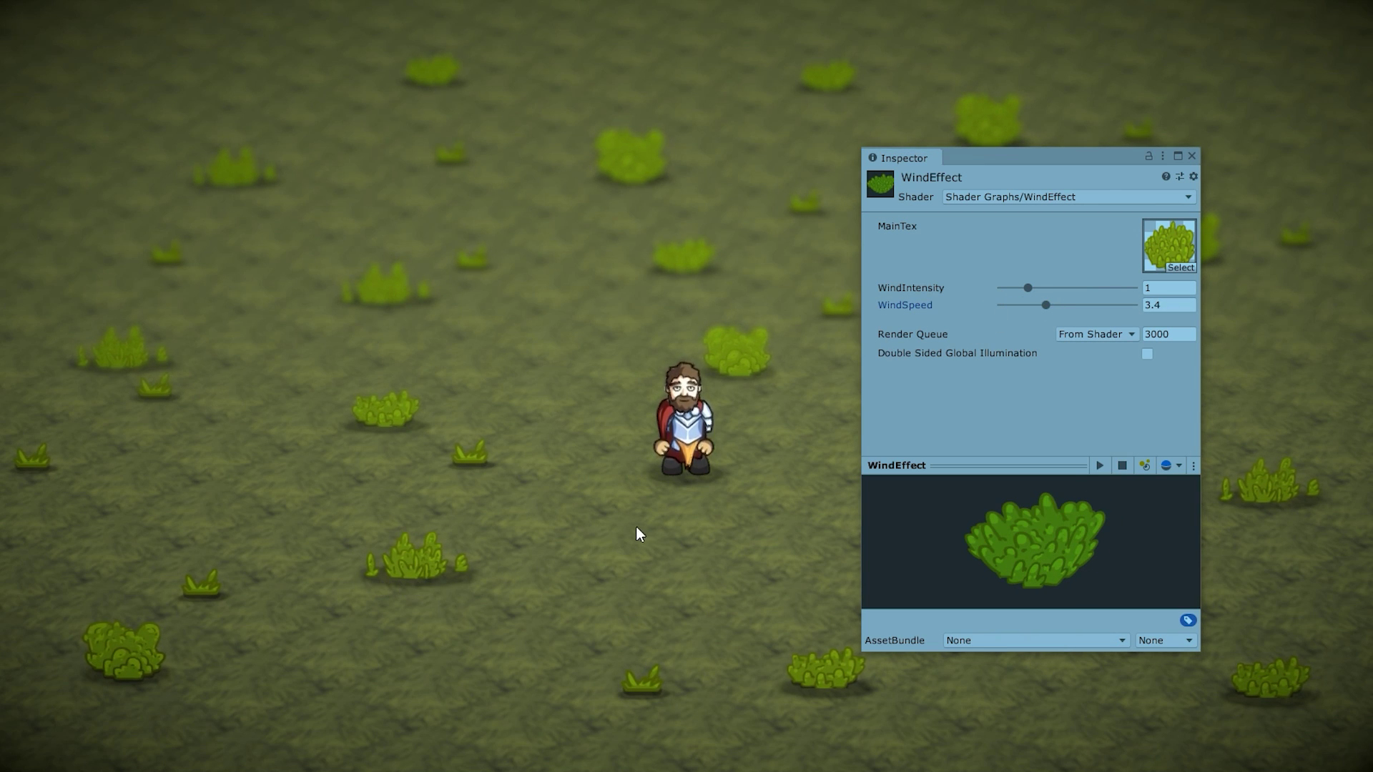
mouse_move(1027, 287)
left_mouse_down()
mouse_move(1084, 278)
mouse_move(1053, 285)
left_mouse_up()
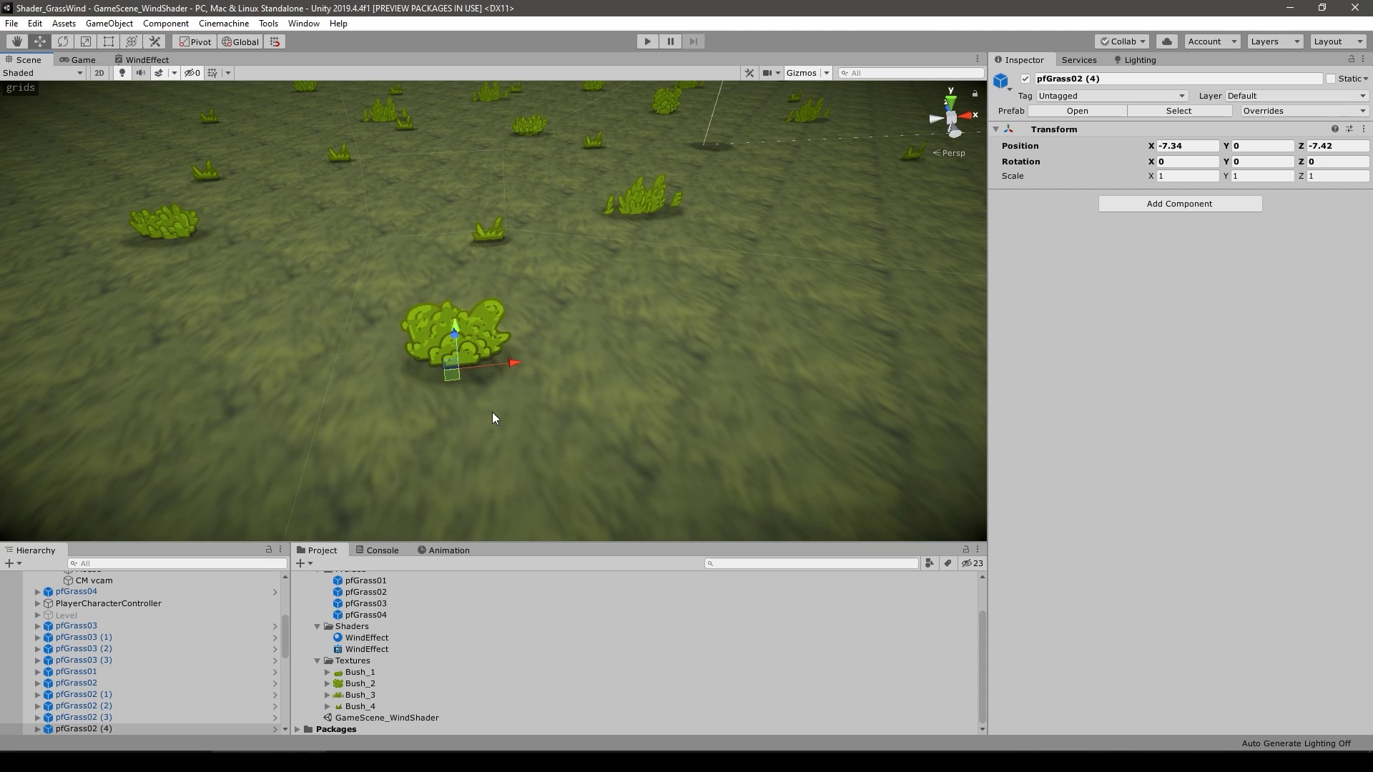
Duplicate the pfGrass02 bush twice, placing the first copy beside the original.
key("ctrl+d")
left_click_drag(454, 380, 426, 420)
key("ctrl+d")
key("ctrl+d")
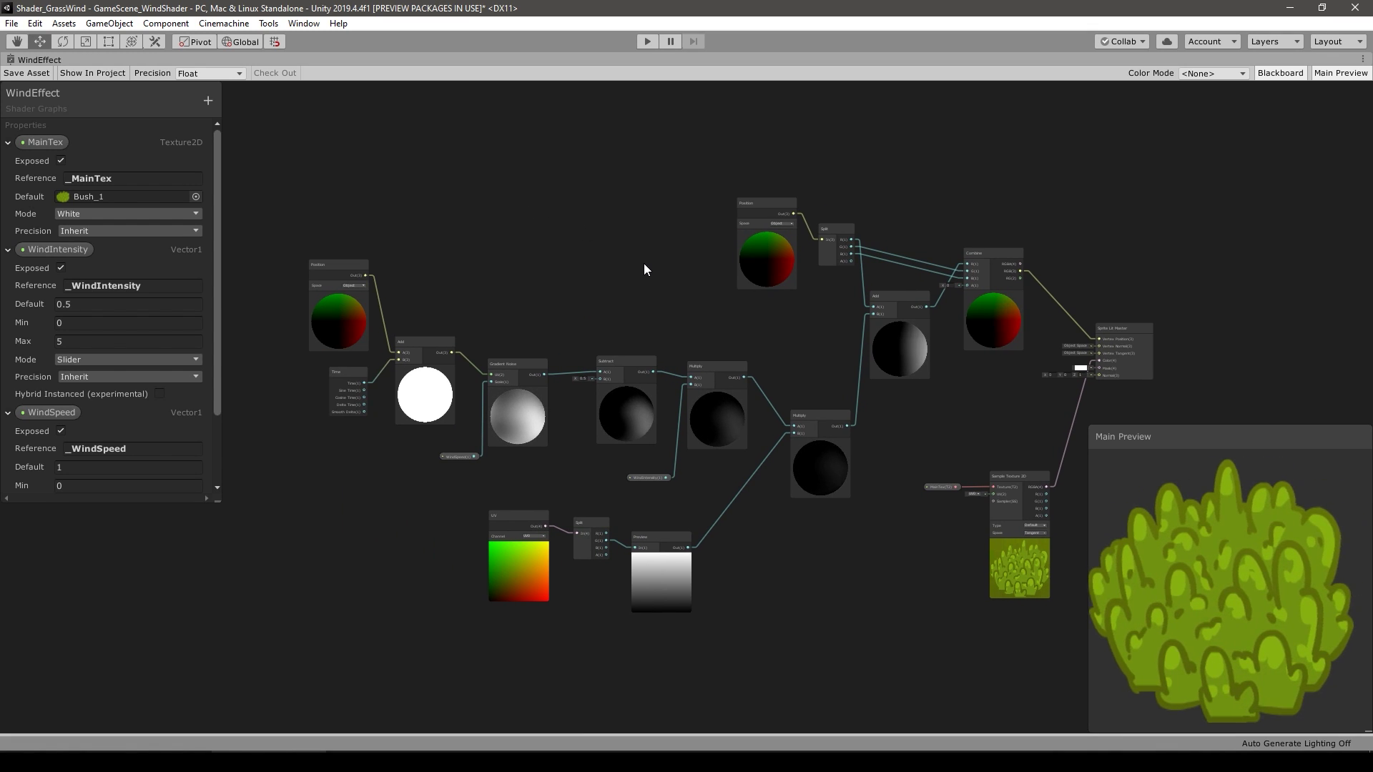
Switch the Position node feeding the noise UV from Object to World space.
scroll(469, 317, "up", 4)
scroll(469, 322, "up", 1)
middle_click_drag(468, 322, 615, 283)
left_click(443, 346)
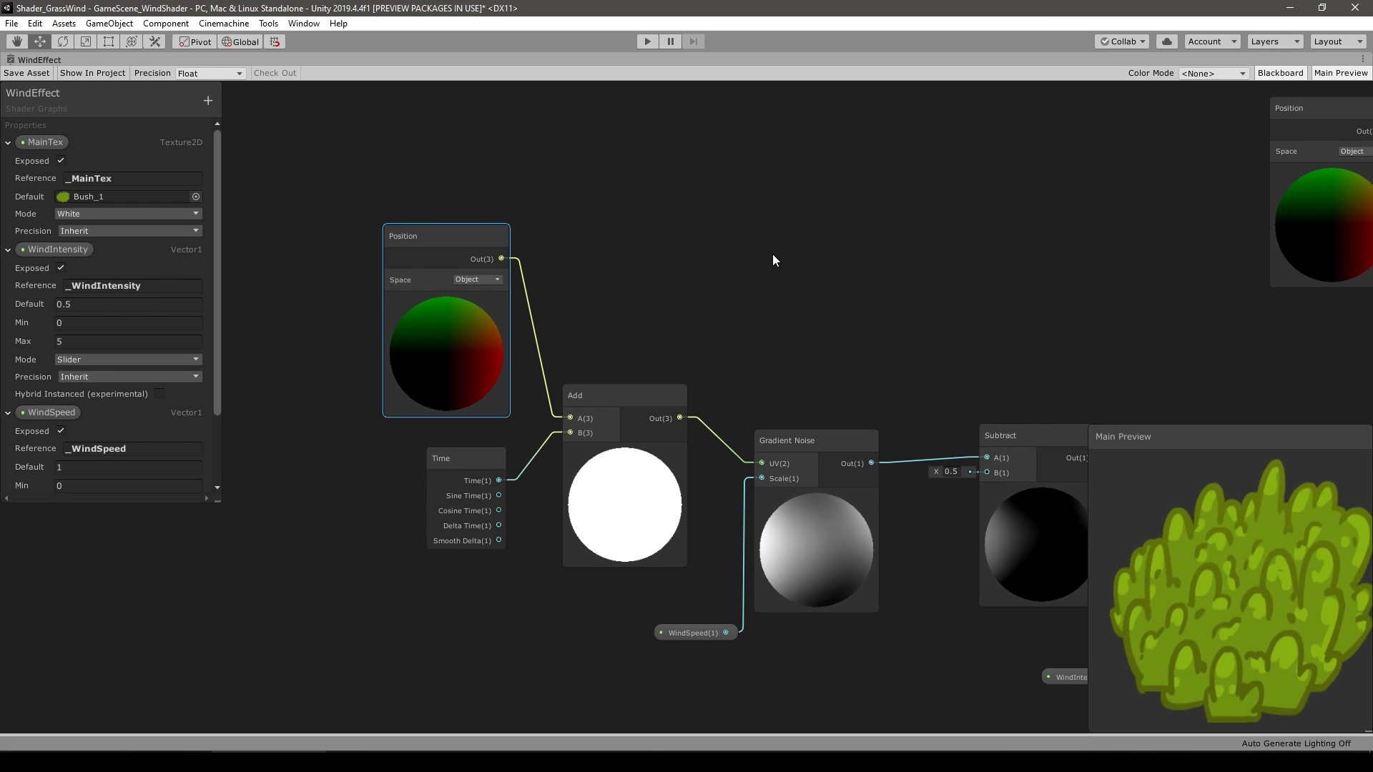
left_click(491, 279)
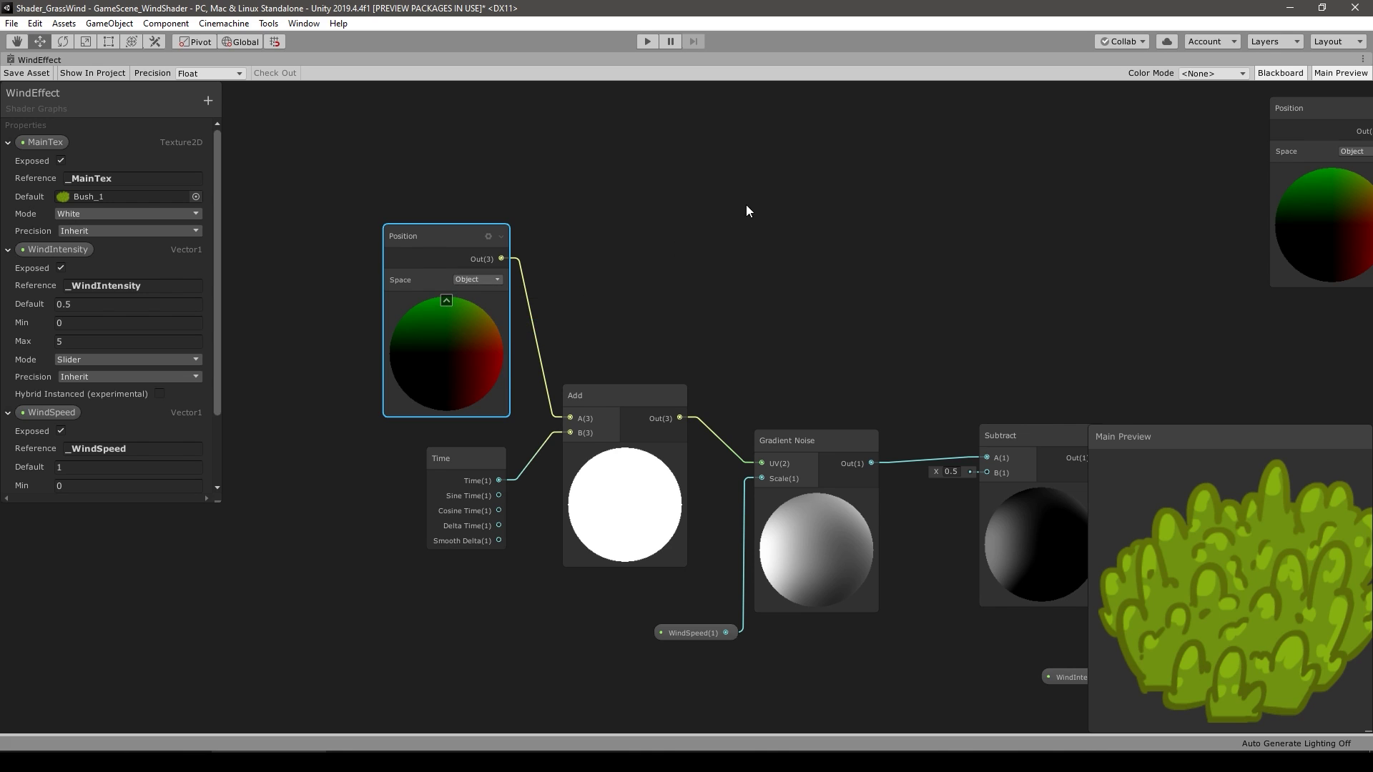
Move the Position node up and left and pull a new connection from its output.
scroll(645, 238, "up", 1)
middle_click_drag(653, 216, 728, 247)
left_click_drag(520, 379, 388, 354)
left_click_drag(451, 242, 539, 252)
Create a Split node on the Position output and wire its R into Add.
type("split")
key("Return")
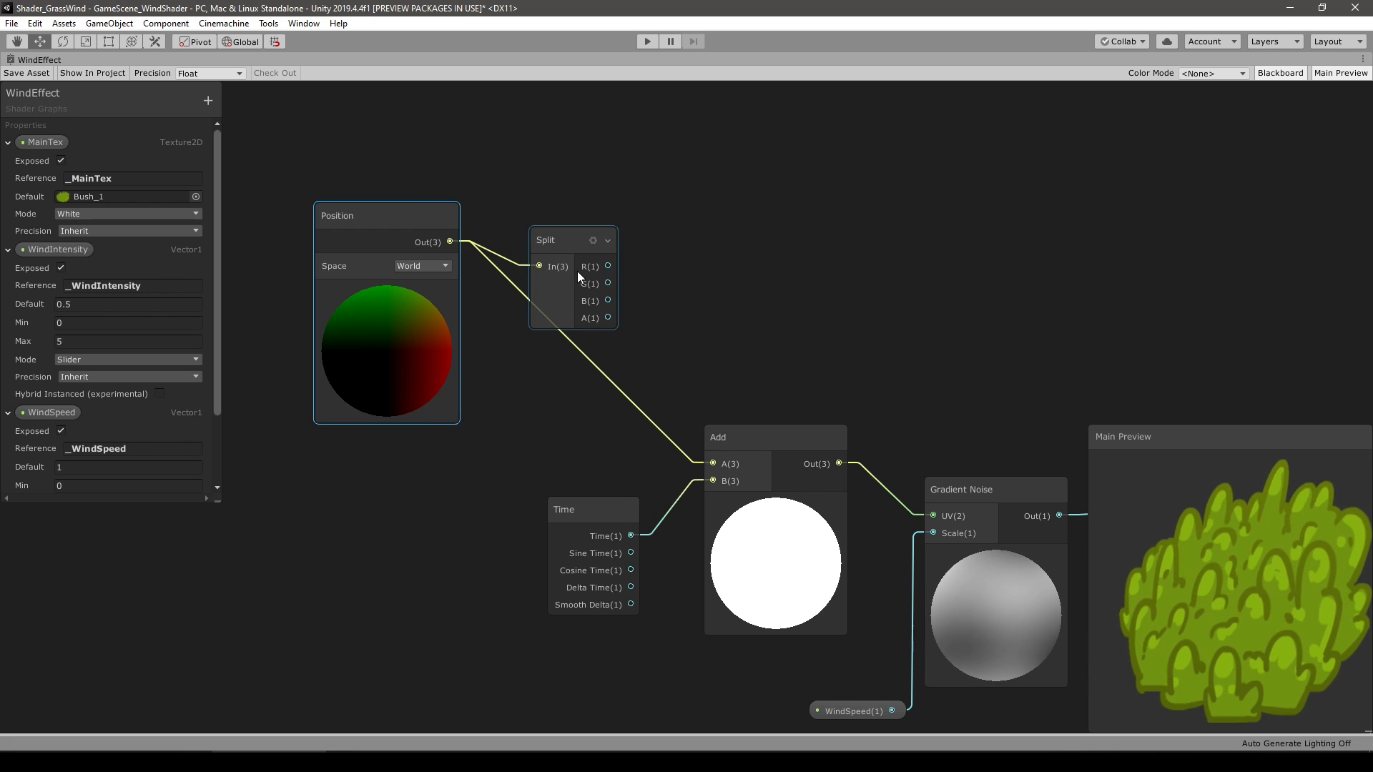
left_click_drag(608, 266, 720, 466)
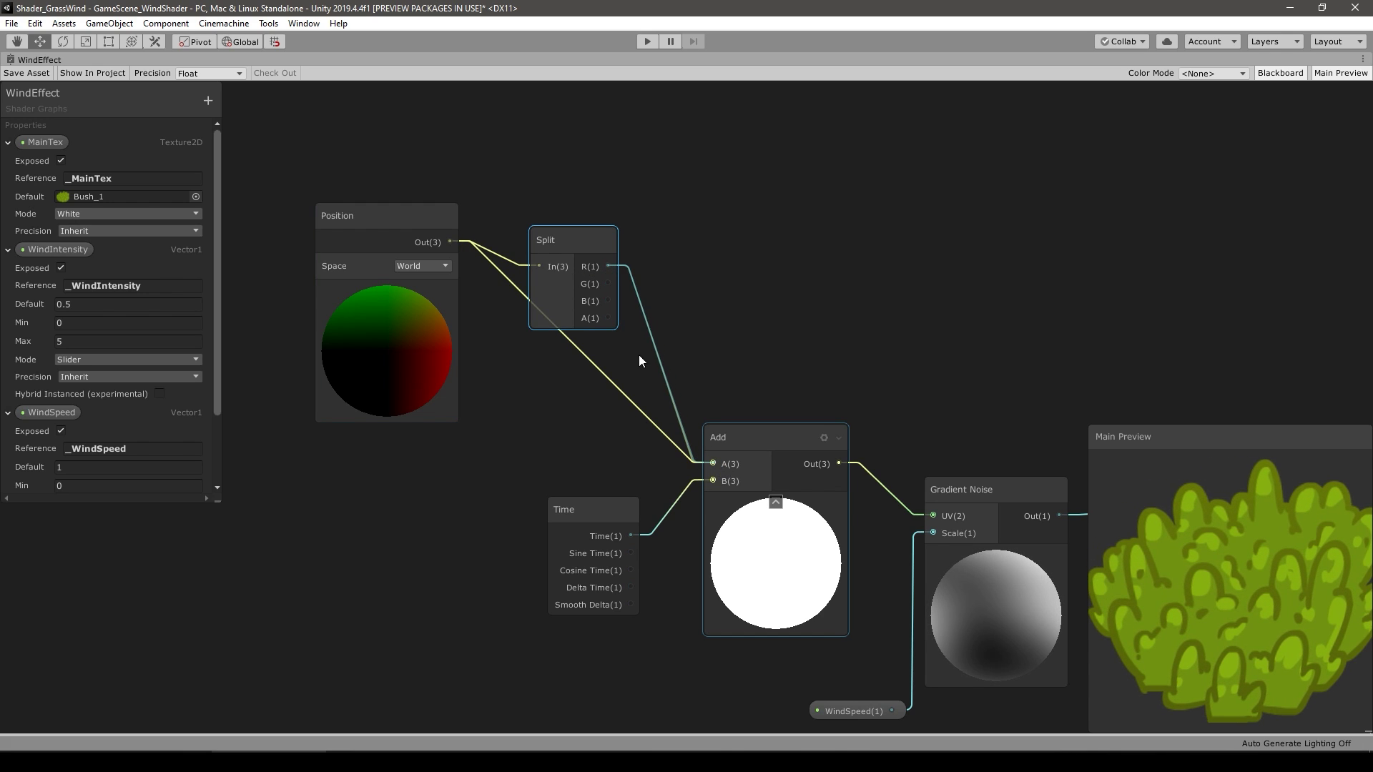
left_click_drag(589, 168, 351, 310)
left_click_drag(427, 341, 305, 360)
middle_click_drag(564, 194, 708, 229)
Insert a Multiply with B=3 between Split R and the Add node's A input.
key("space")
type("mul")
key("Return")
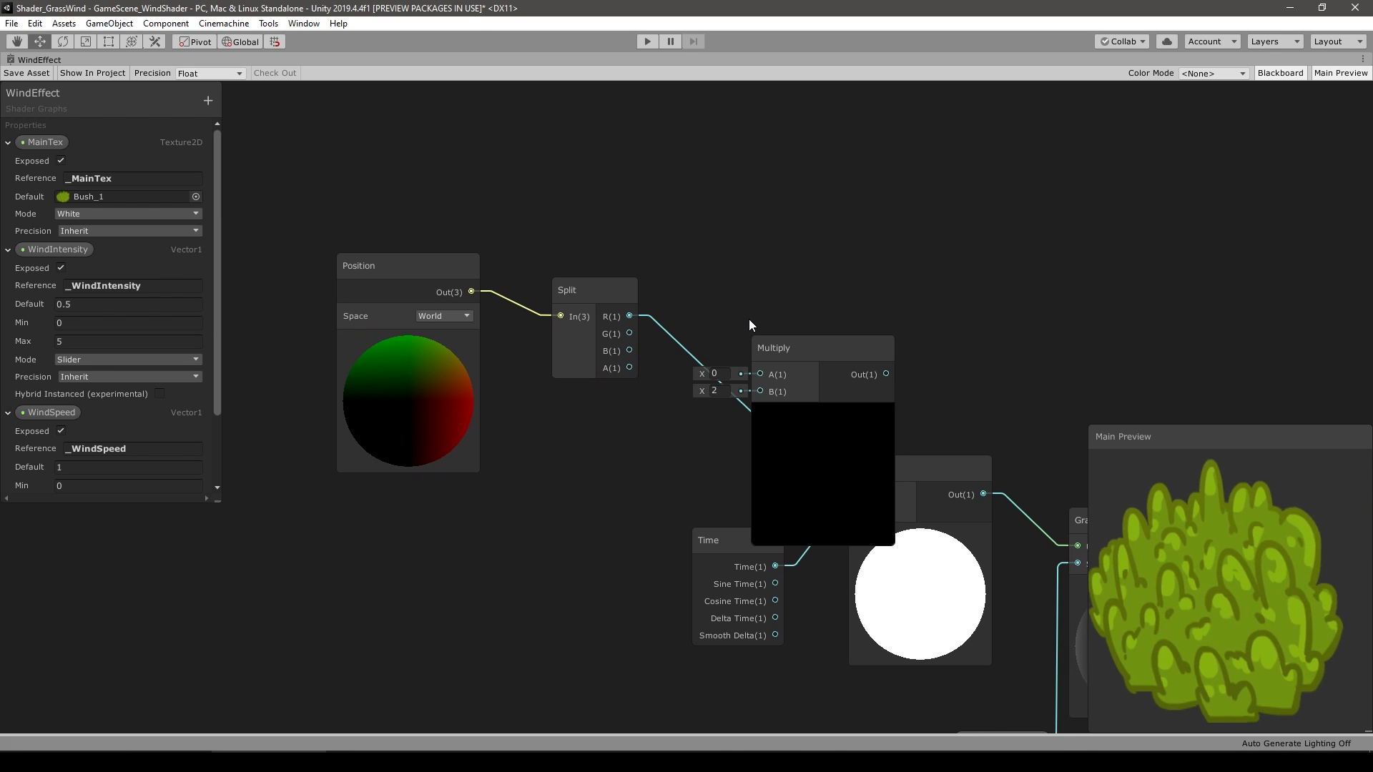
left_click_drag(813, 345, 753, 297)
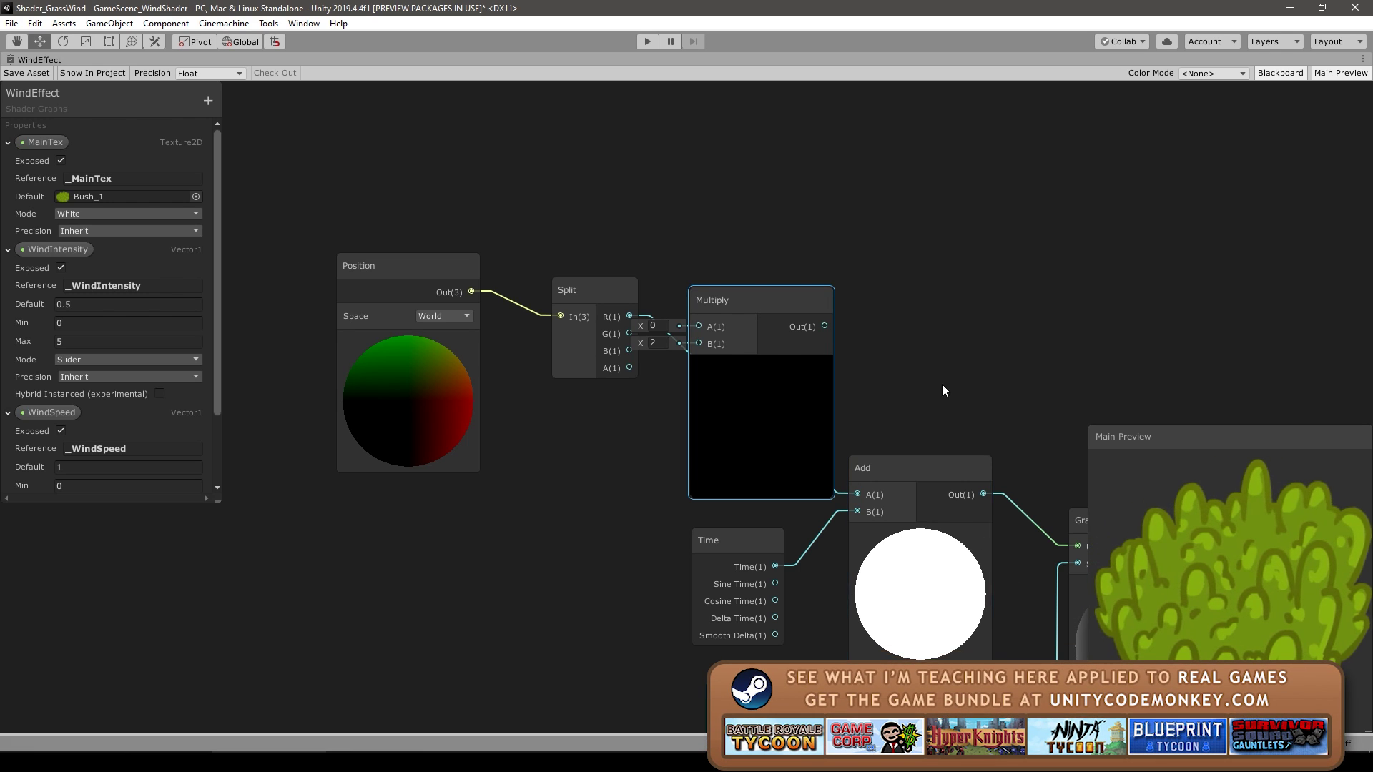
middle_click_drag(995, 330, 964, 315)
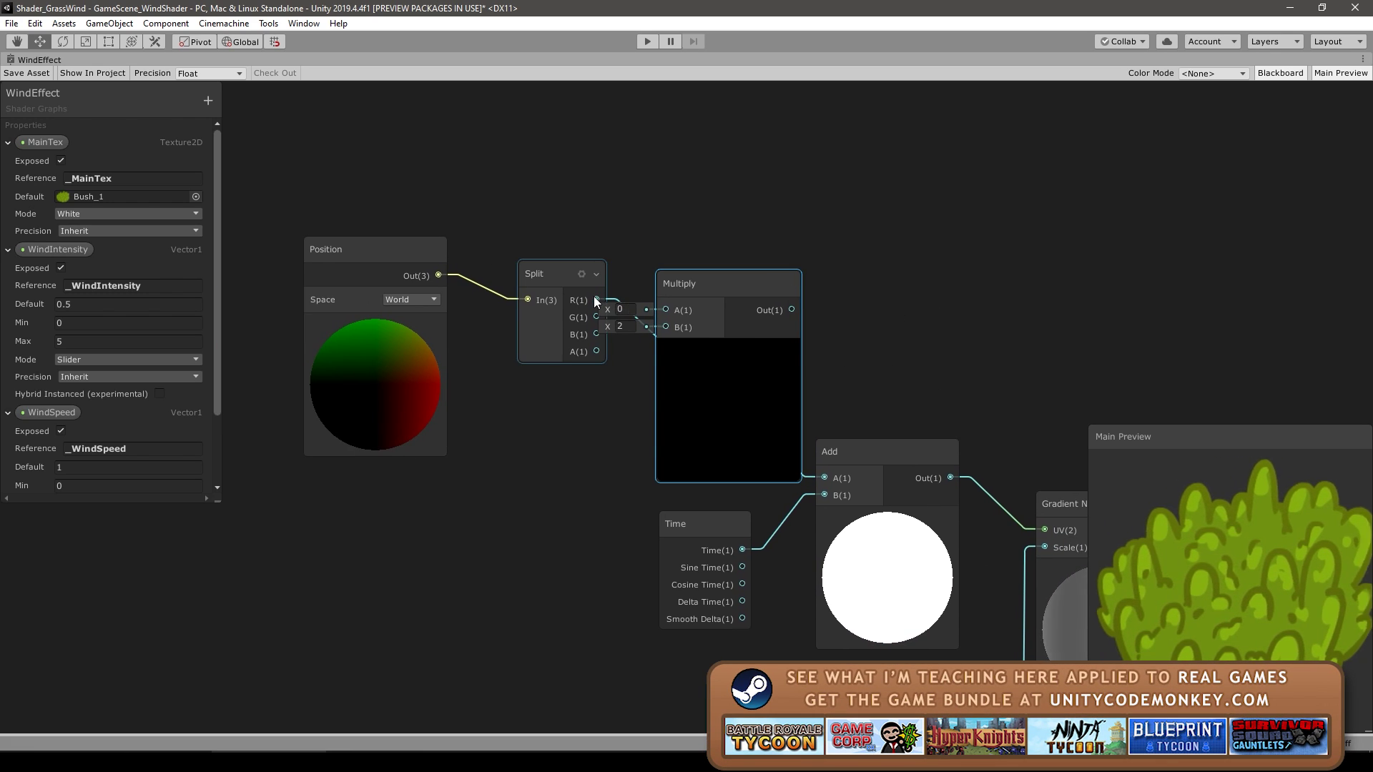
left_click_drag(595, 299, 666, 310)
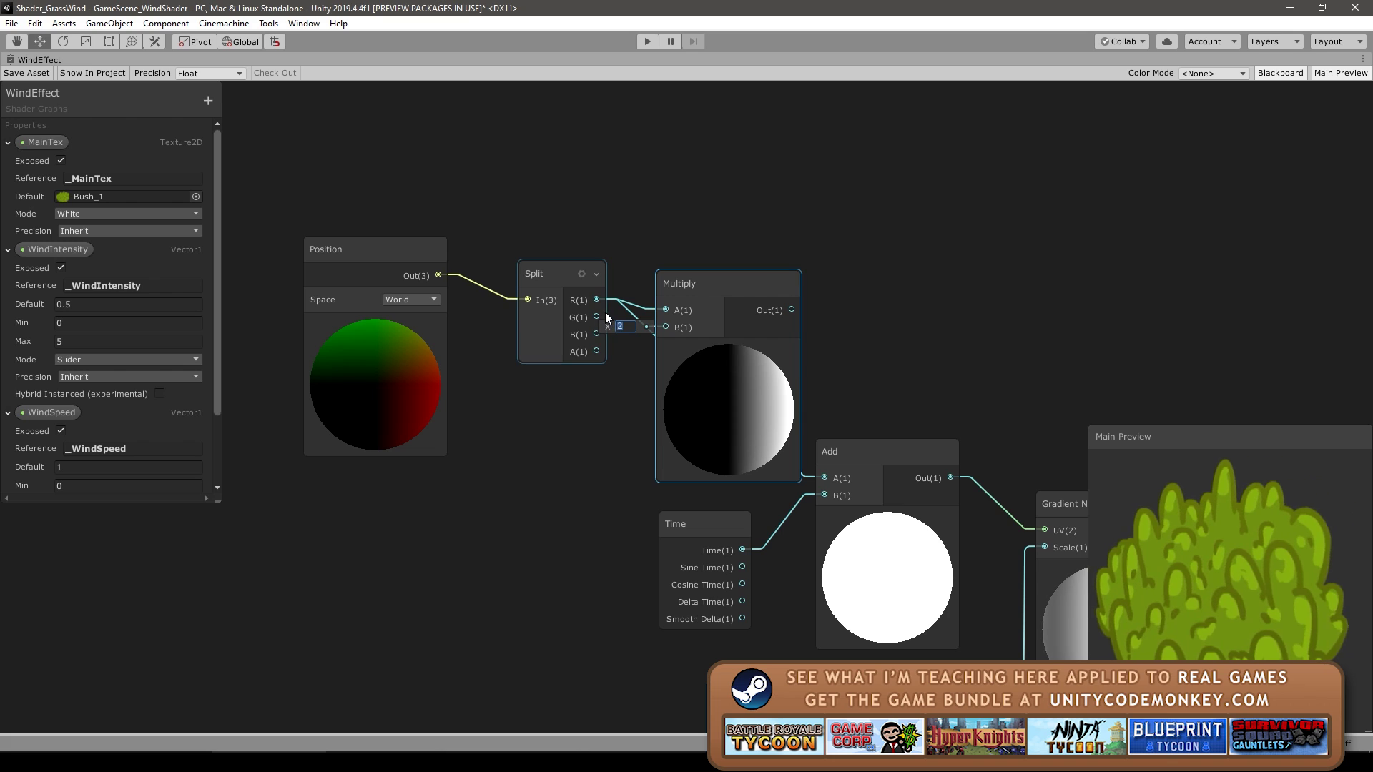
type("3")
left_click_drag(792, 310, 825, 482)
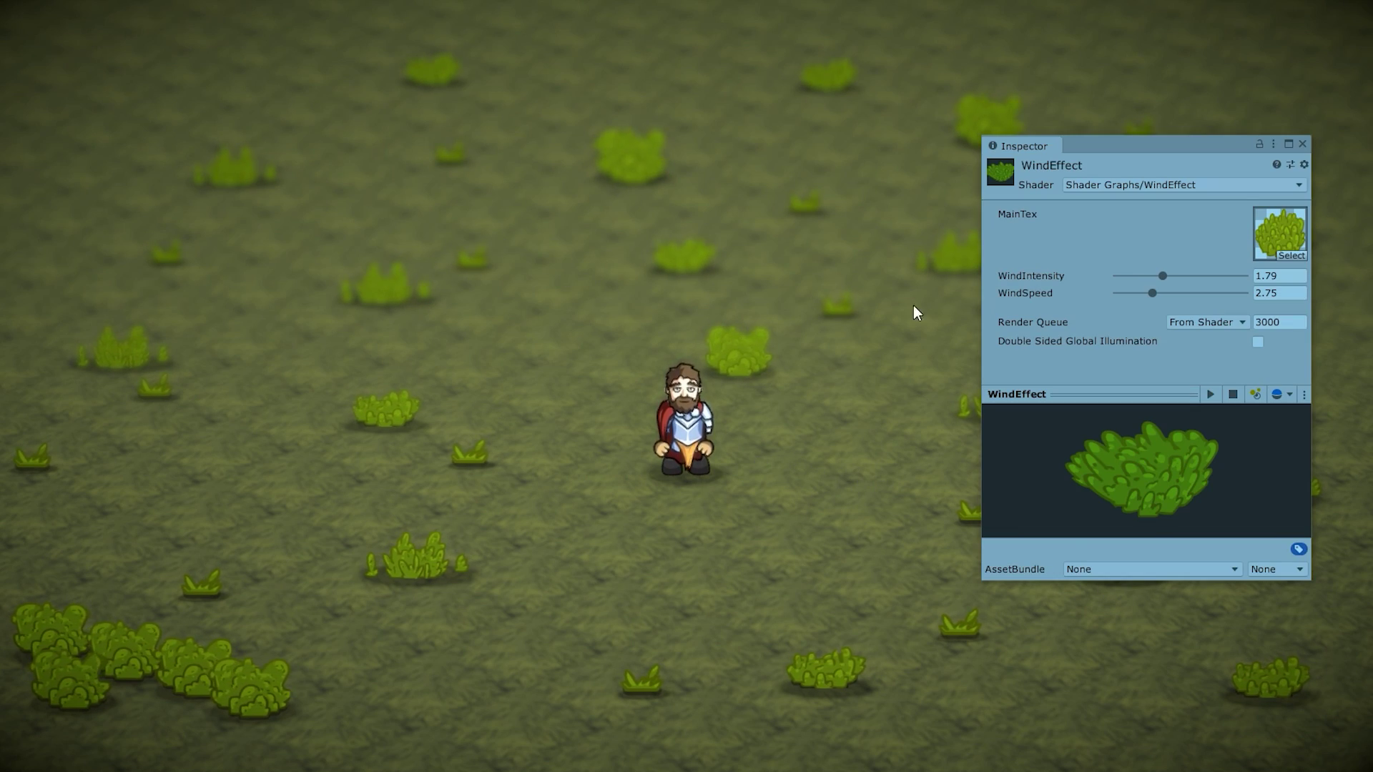
Adjust WindIntensity and WindSpeed up and down, ending with WindSpeed about 7.84.
left_click_drag(1162, 276, 1194, 276)
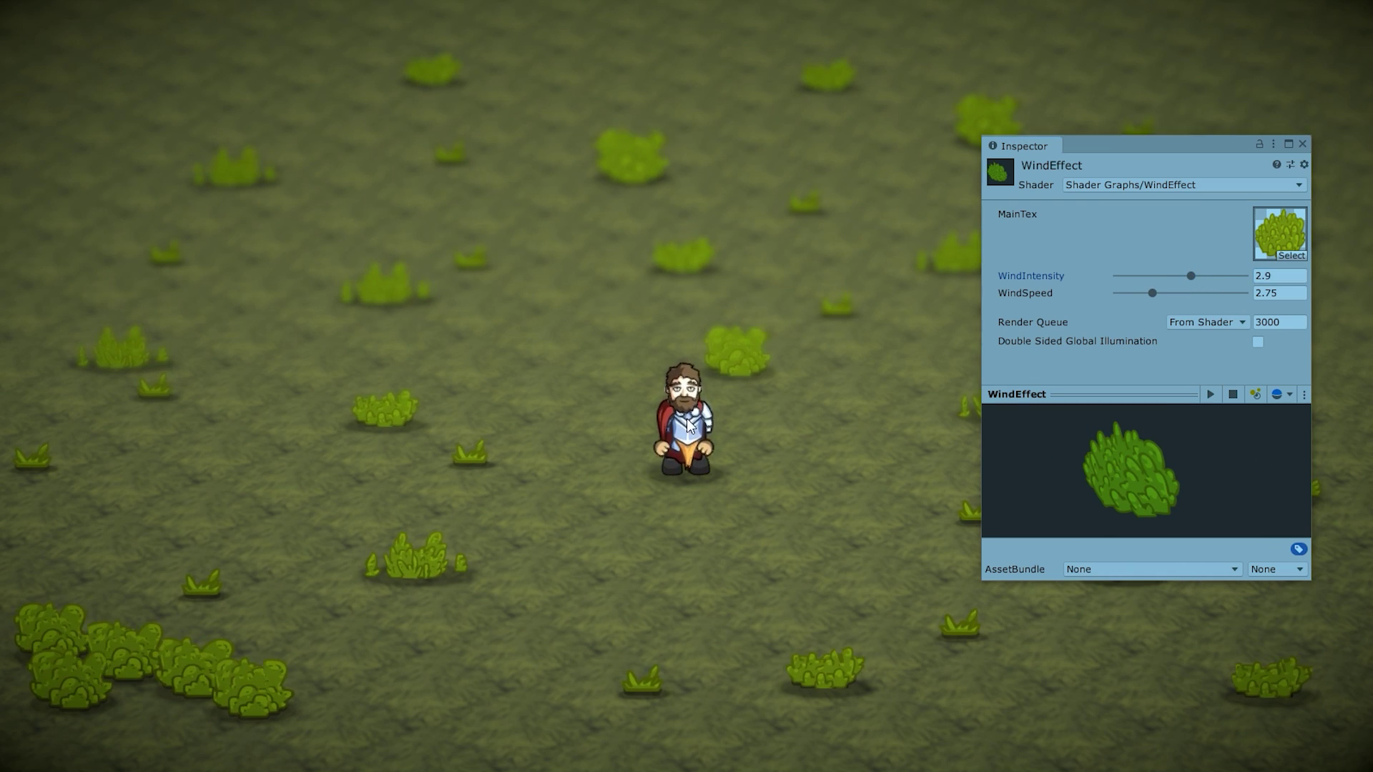
mouse_move(1154, 294)
left_mouse_down()
mouse_move(1129, 292)
mouse_move(1169, 274)
mouse_move(1137, 276)
left_mouse_up()
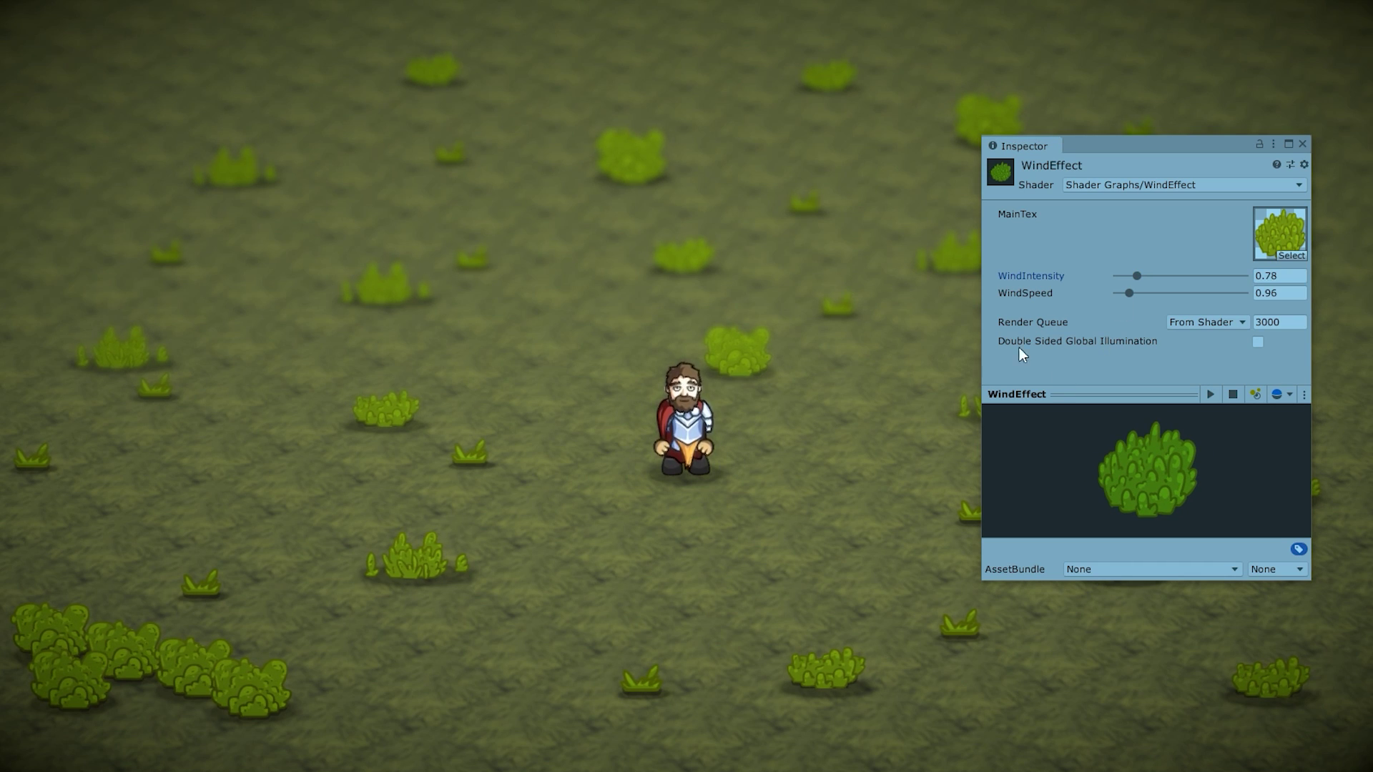
left_click_drag(1129, 293, 1215, 293)
left_click(1215, 275)
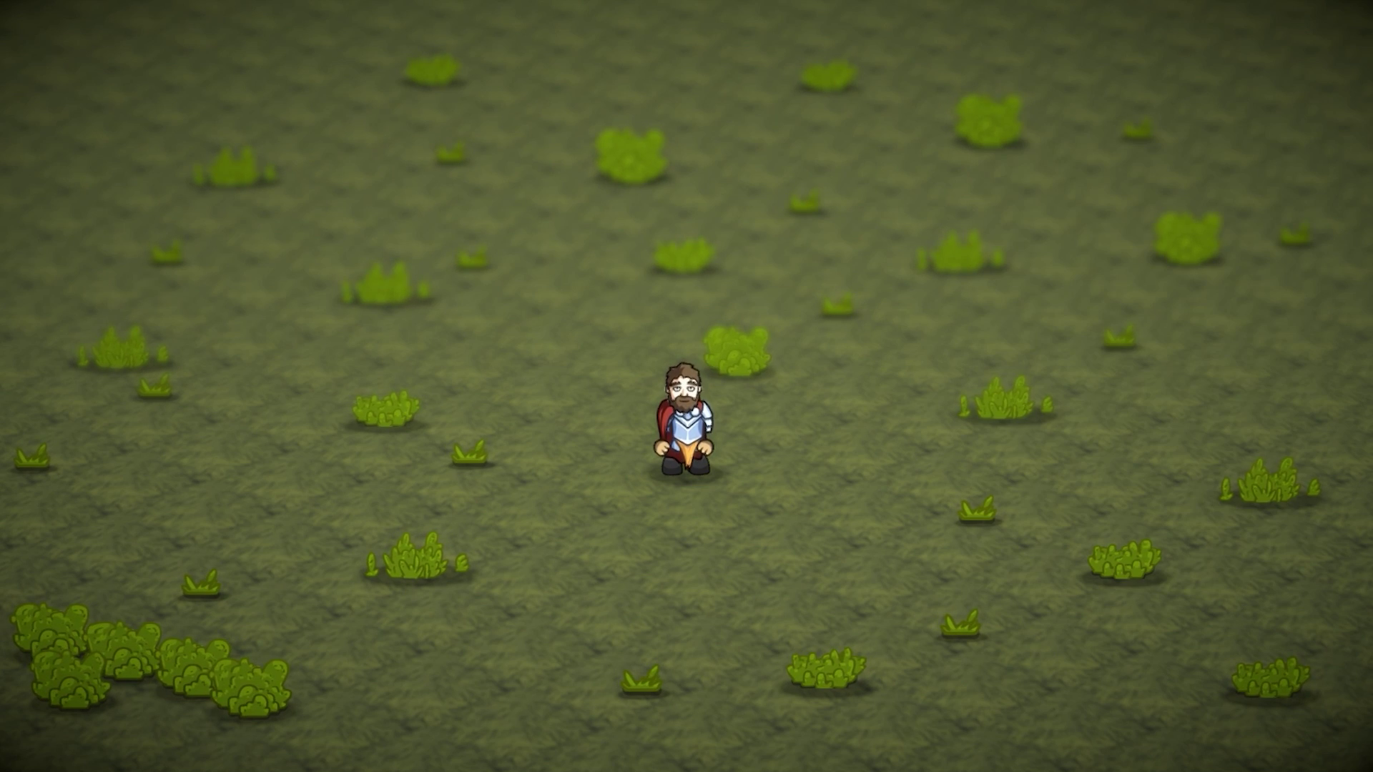